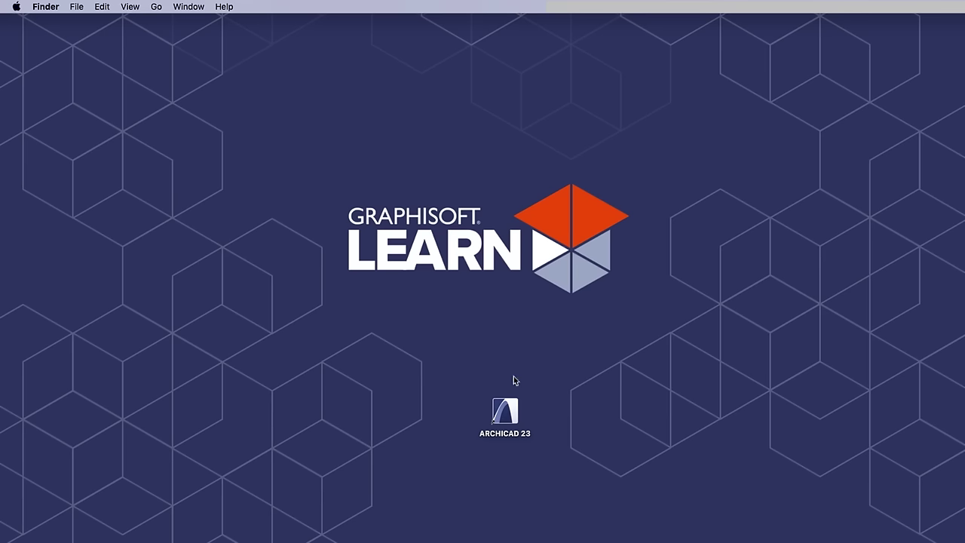
Launch ARCHICAD 23 from its desktop icon
double_click(506, 407)
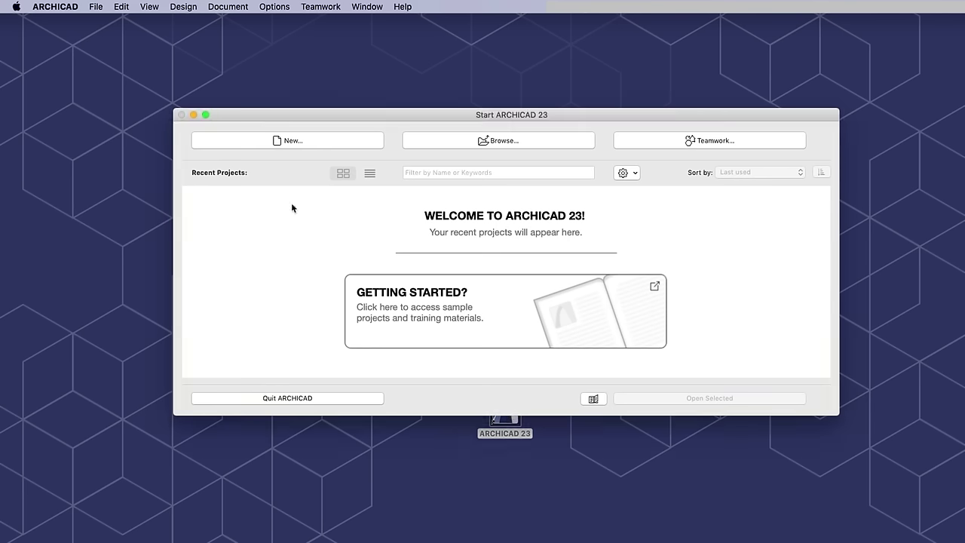
Create a new project from ARCHICAD 23 Template.tpl using the Standard Profile 23 work environment
click(298, 140)
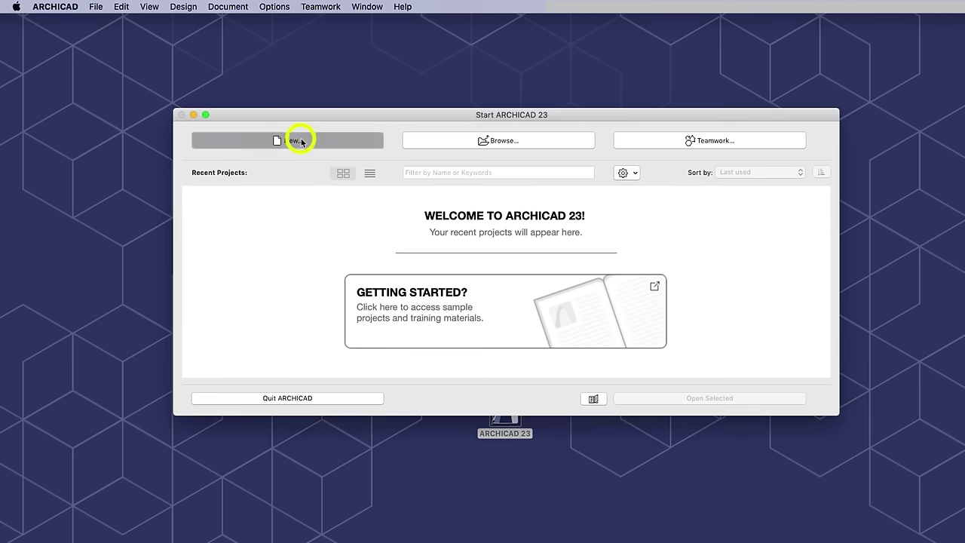
click(565, 288)
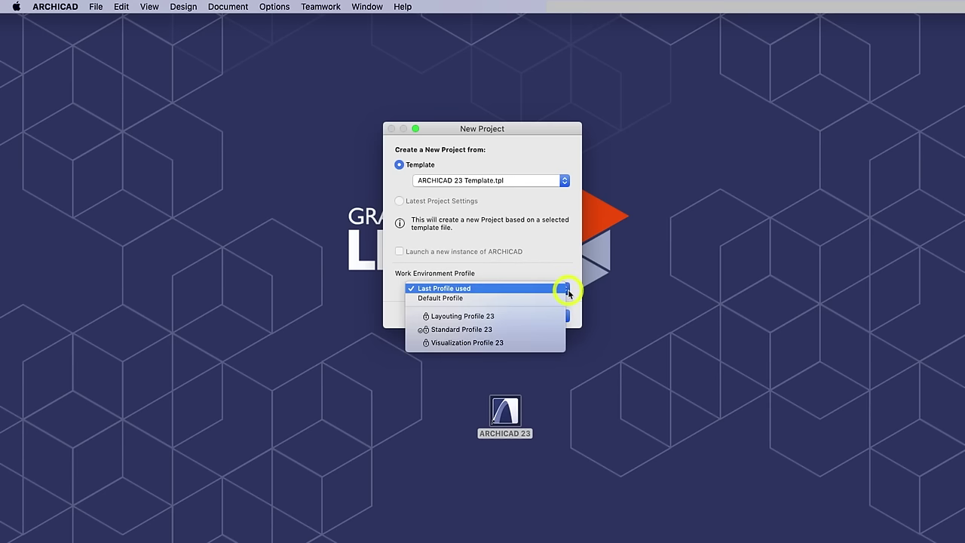
click(500, 329)
click(526, 315)
click(526, 313)
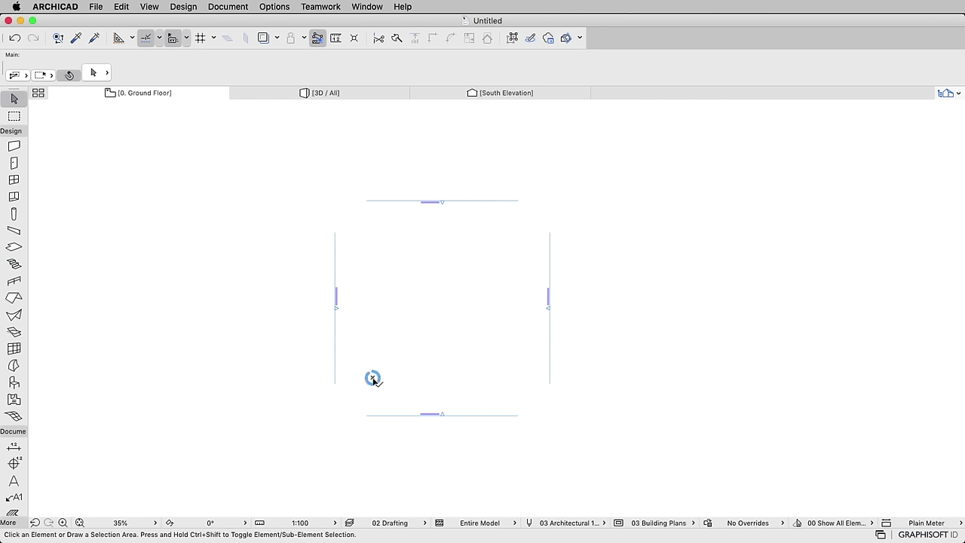
Show the Project Map as a docked Navigator panel
click(944, 94)
click(829, 114)
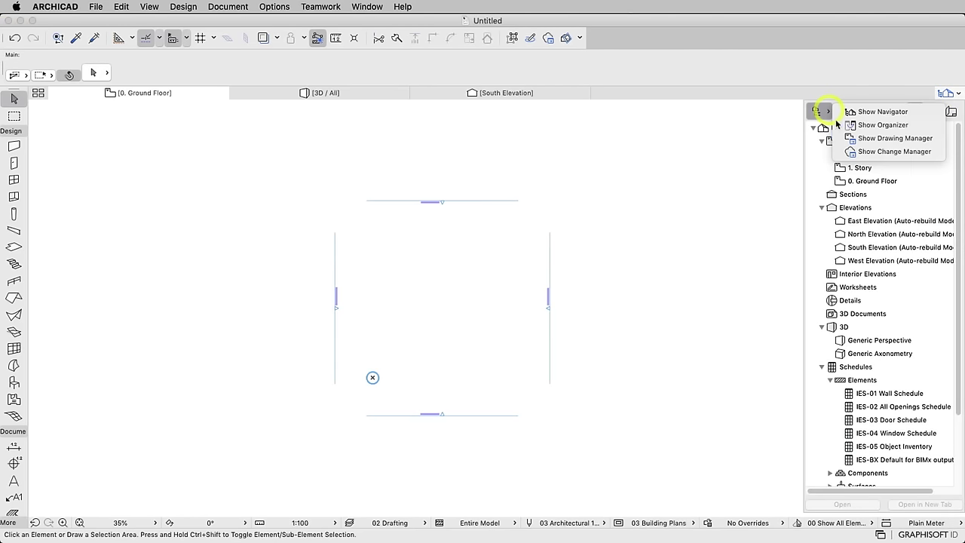
click(879, 113)
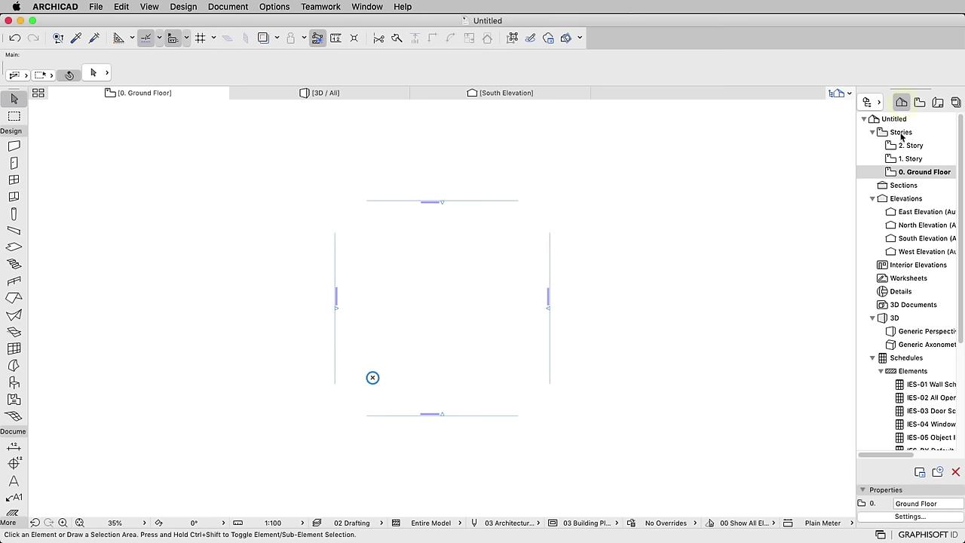
In Story Settings, set the Ground Floor's height to next story to 2600 mm
click(901, 133)
right_click(899, 135)
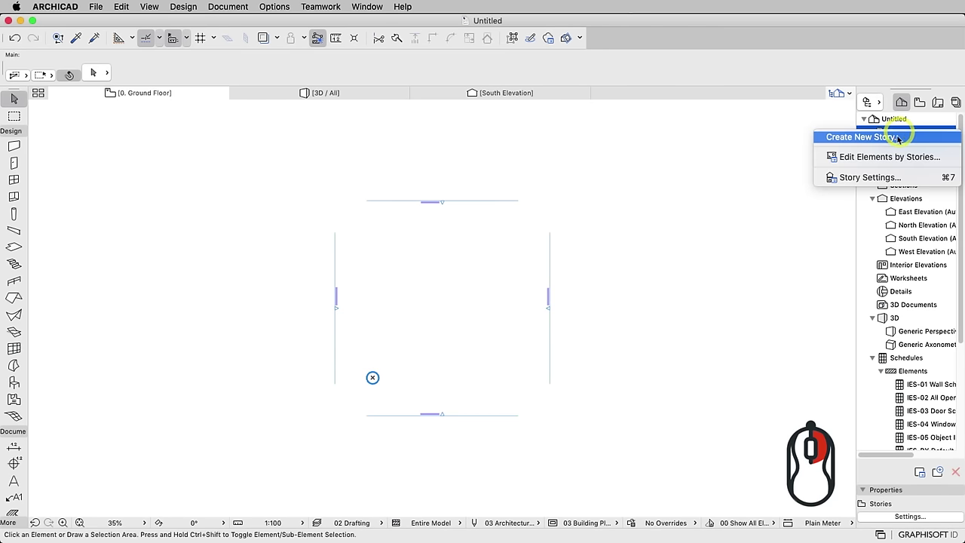
click(880, 179)
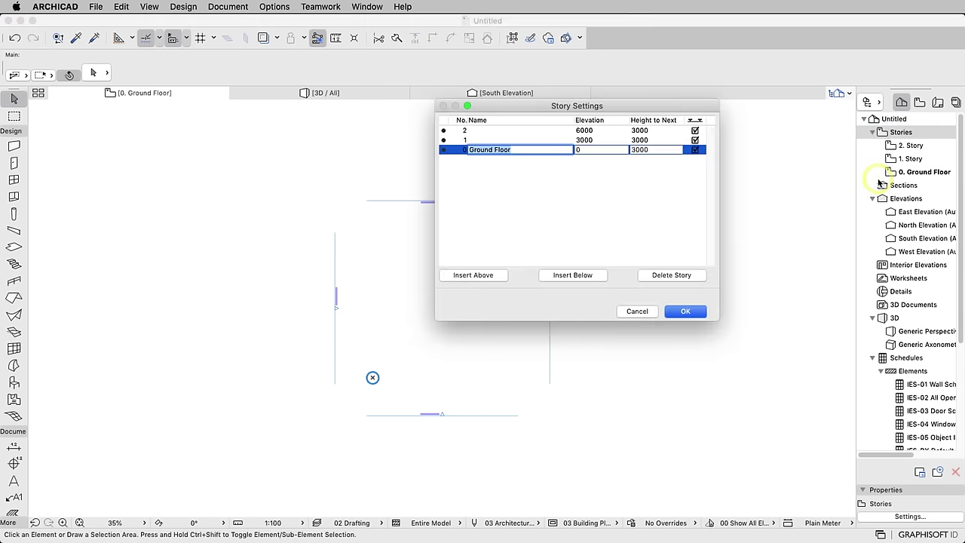
double_click(662, 150)
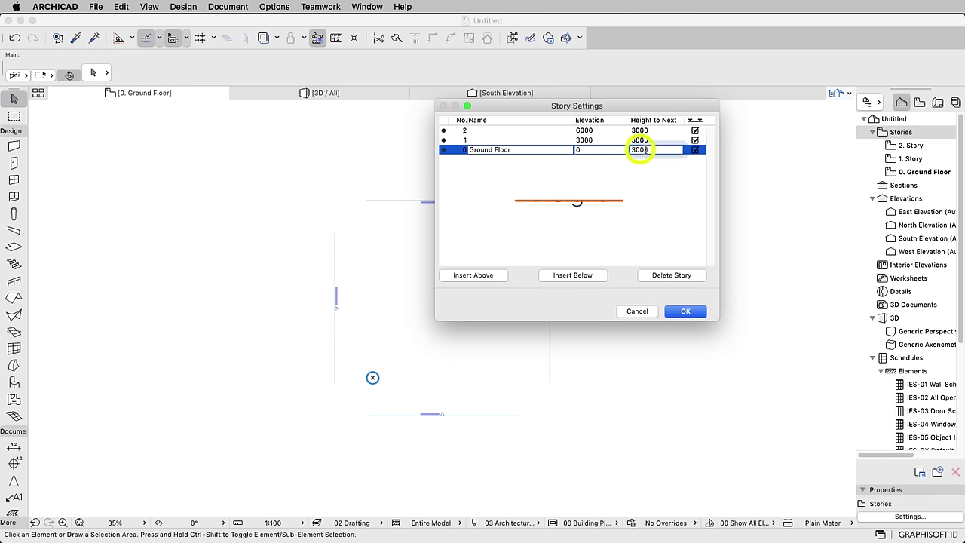
text(26)
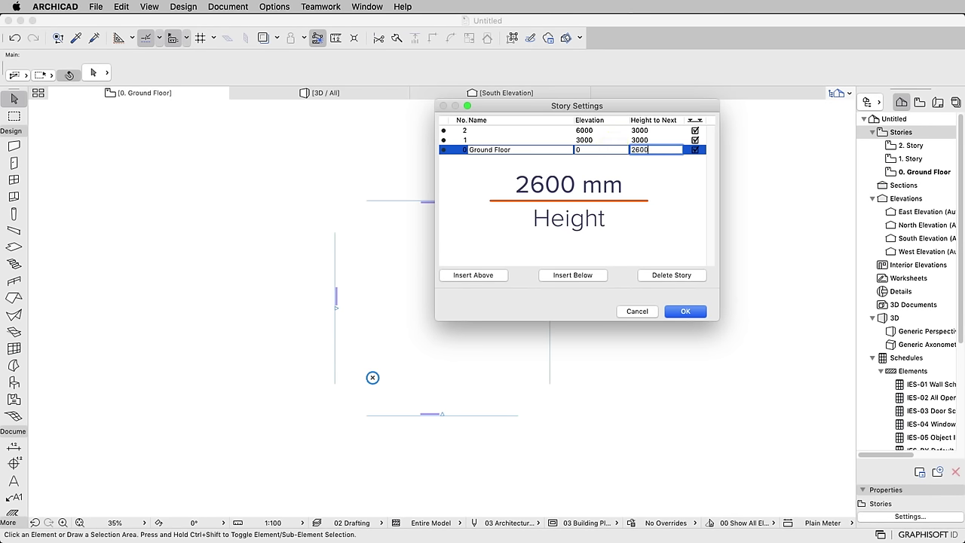
click(686, 311)
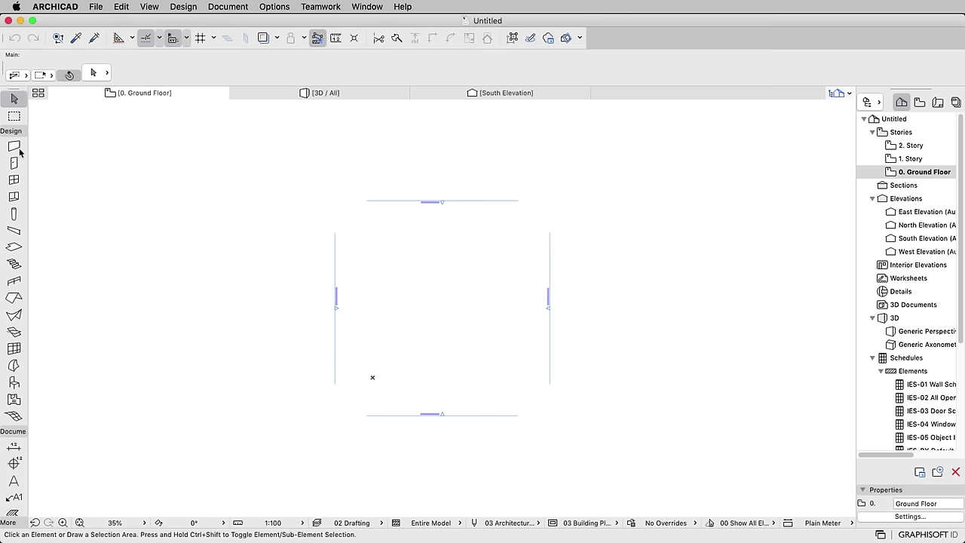
Set the Wall tool to a Basic structure of Timber - Floor
click(14, 145)
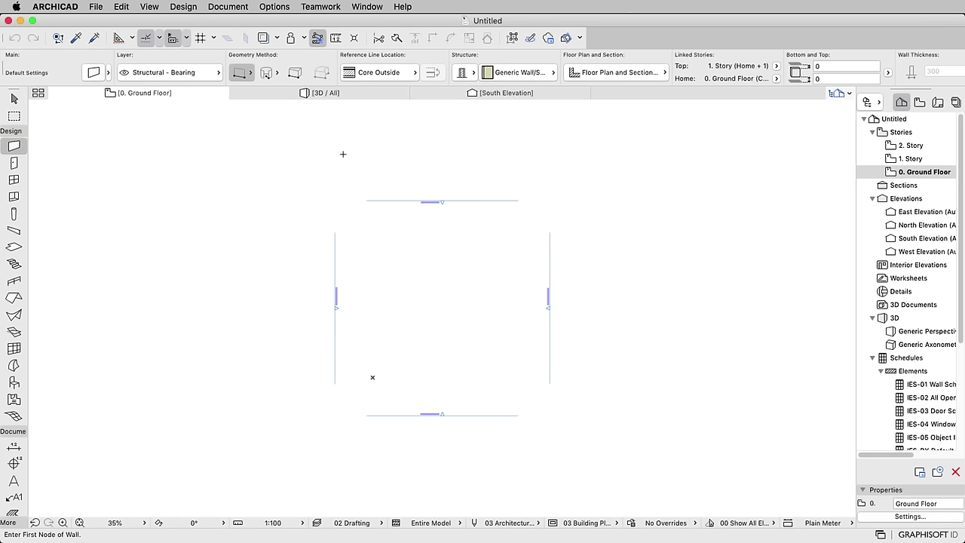
click(414, 73)
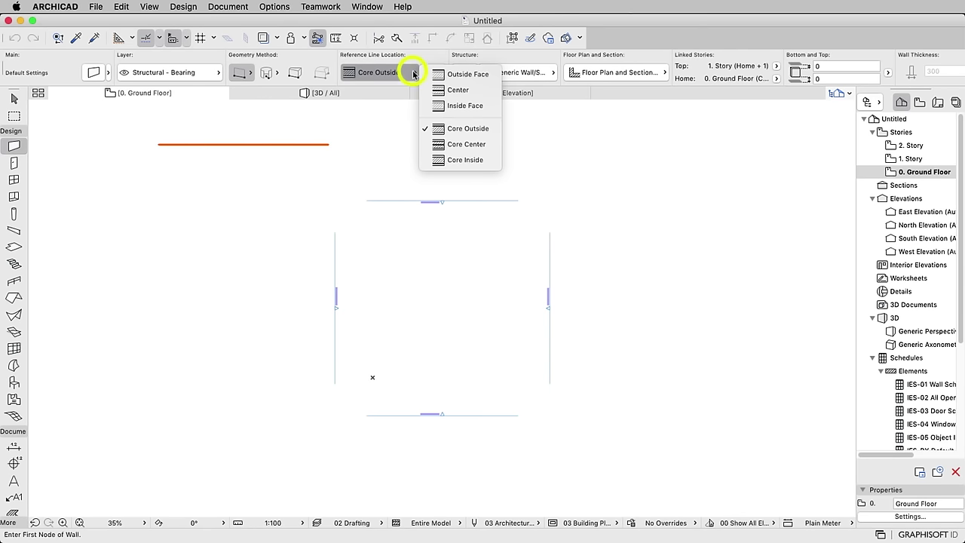
click(413, 72)
click(472, 73)
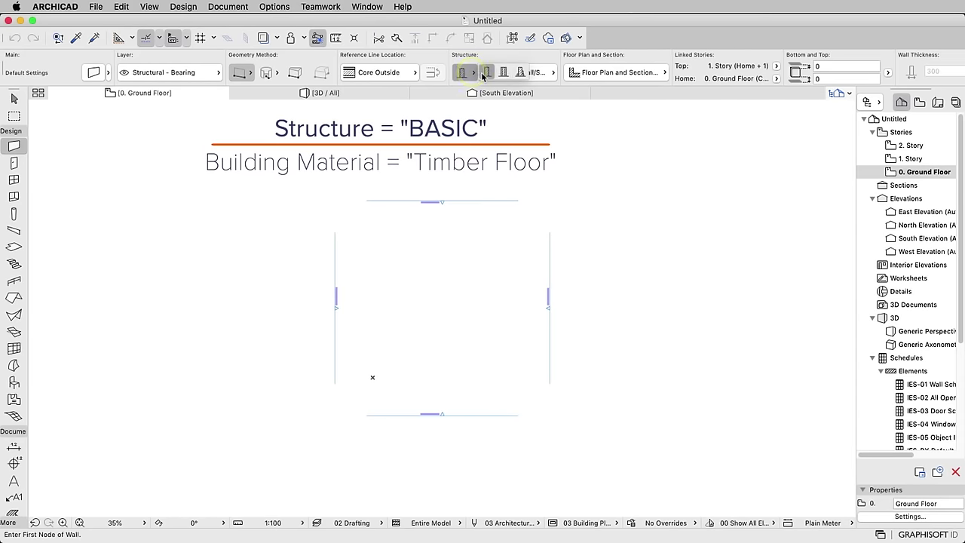
click(484, 74)
click(532, 75)
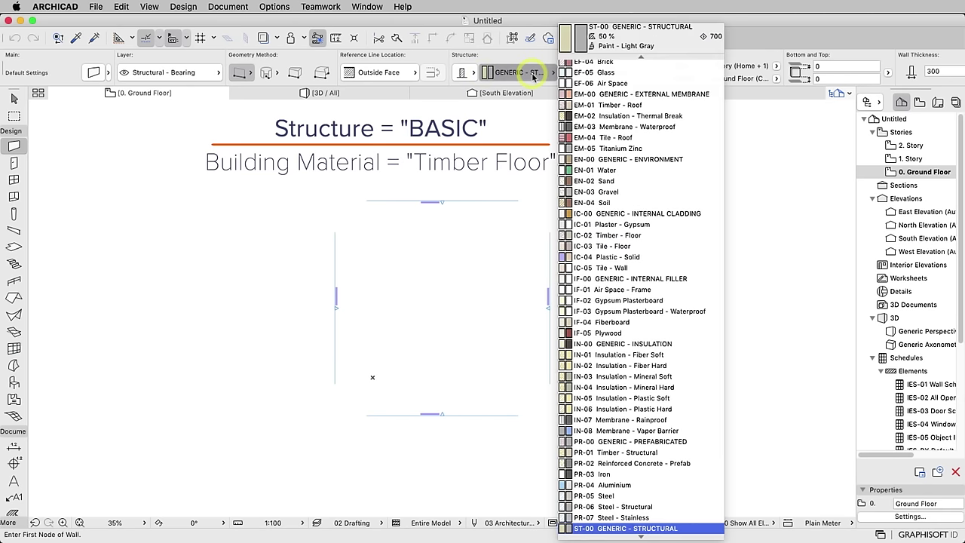
text(timber)
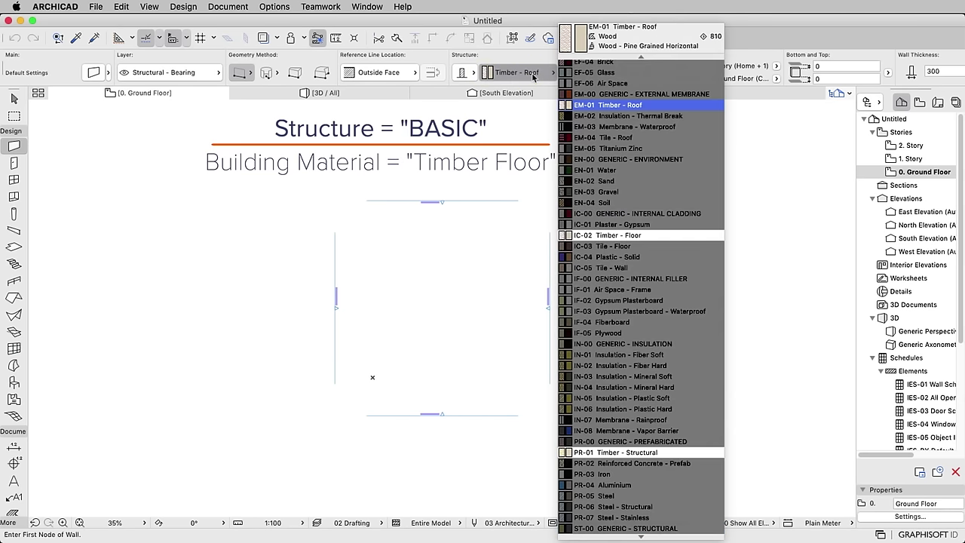
text(soil)
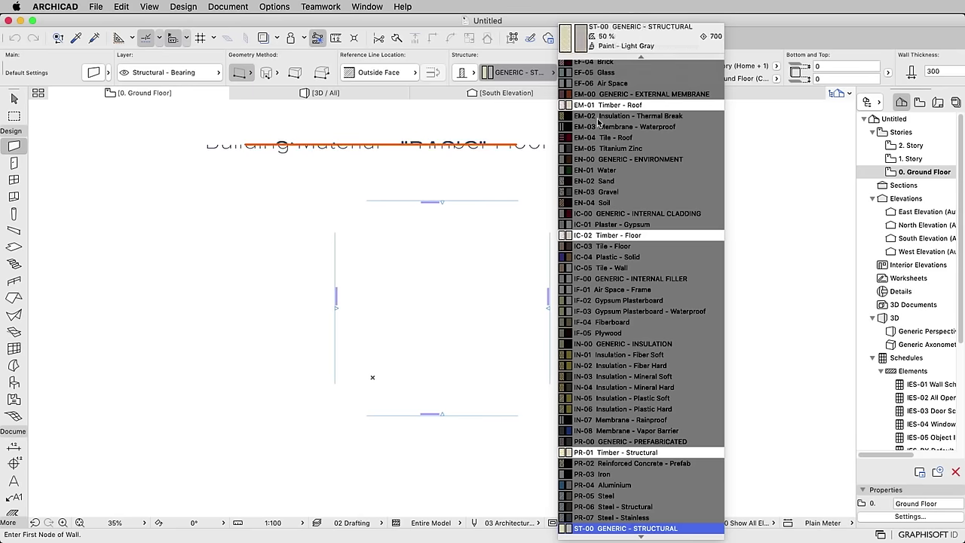
click(624, 237)
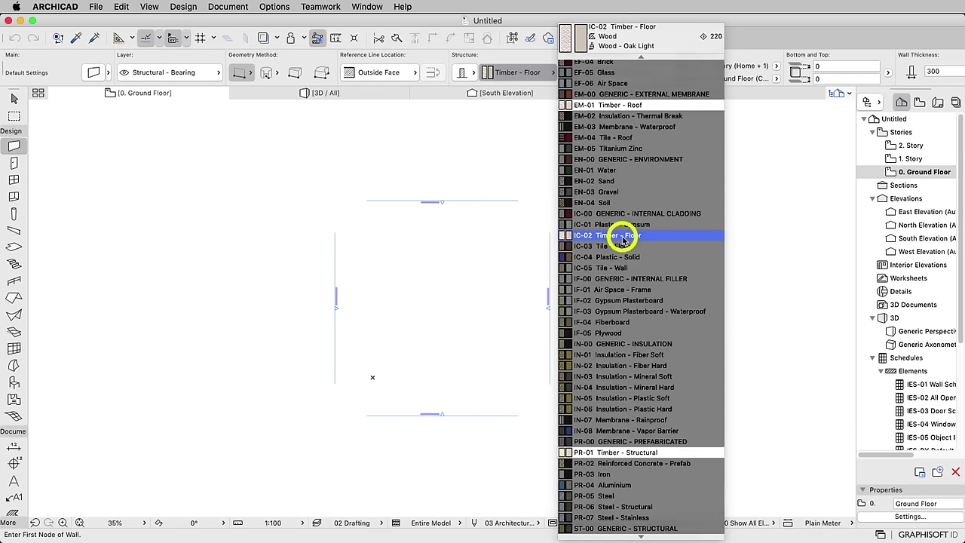
Draw a U-shaped chain of walls, the left and top walls each 4000 mm long
click(372, 377)
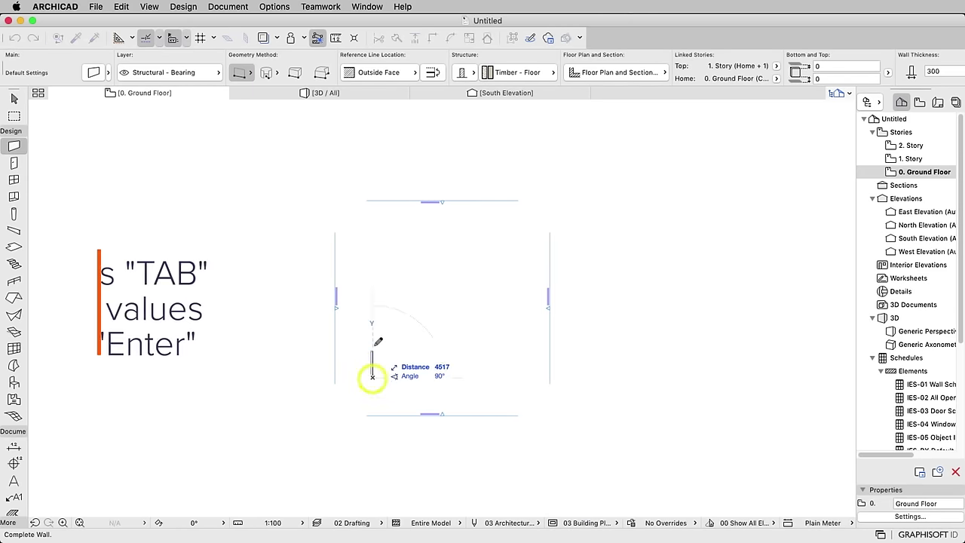
key(Tab)
text(400)
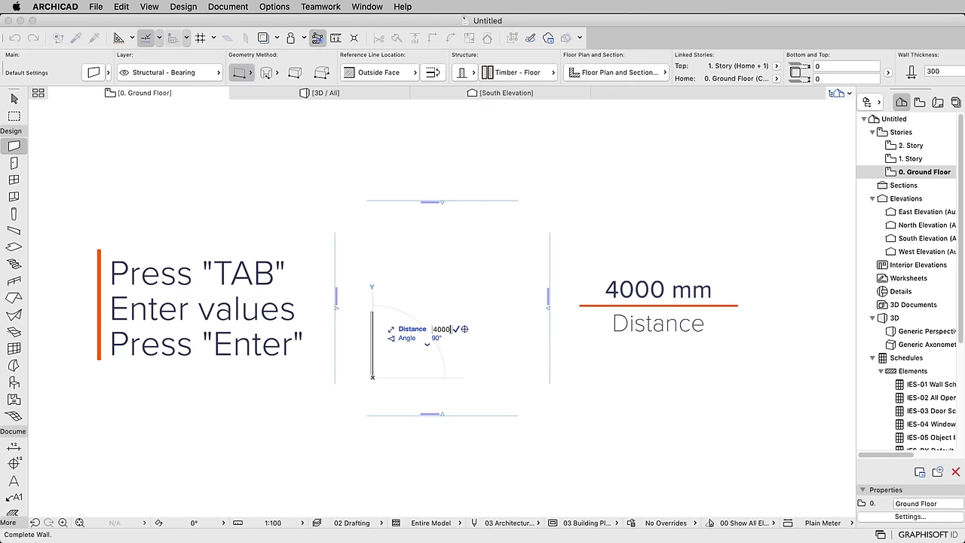
key(Return)
scroll(370, 355, up, 3)
scroll(422, 497, up, 3)
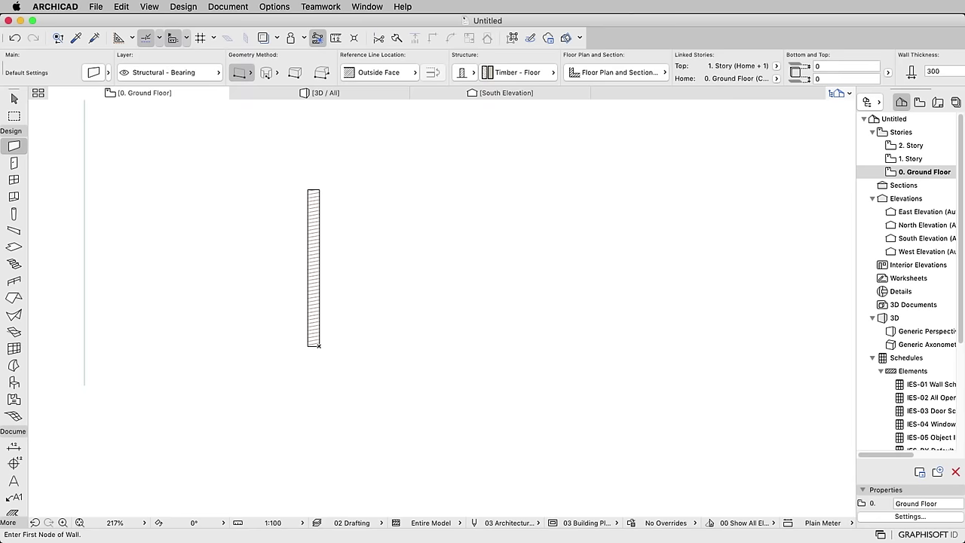
click(314, 190)
key(Tab)
text(4000)
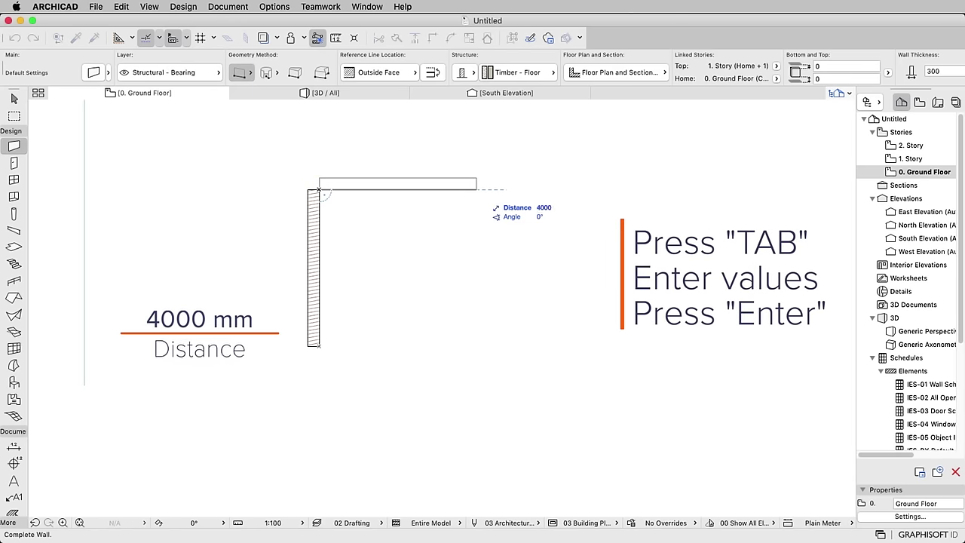
key(Return)
double_click(483, 346)
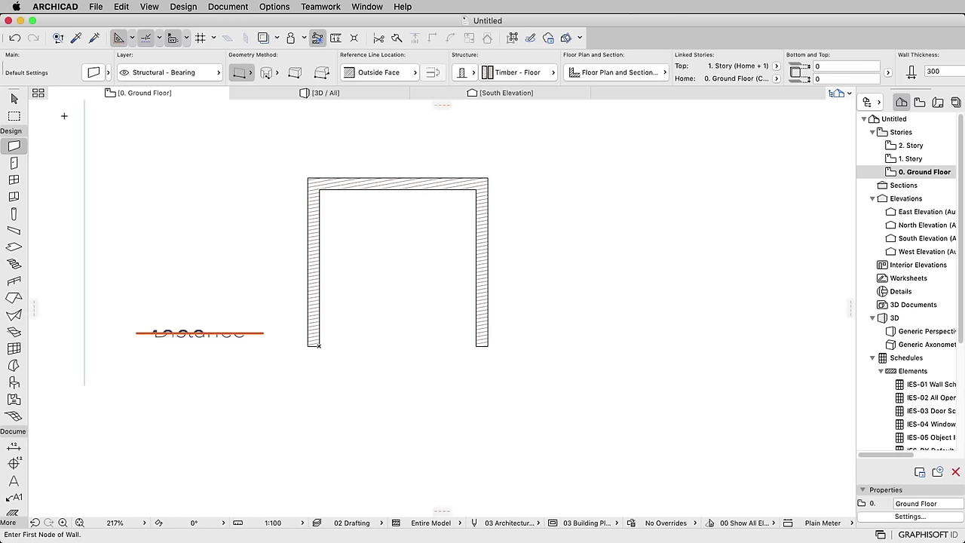
click(14, 98)
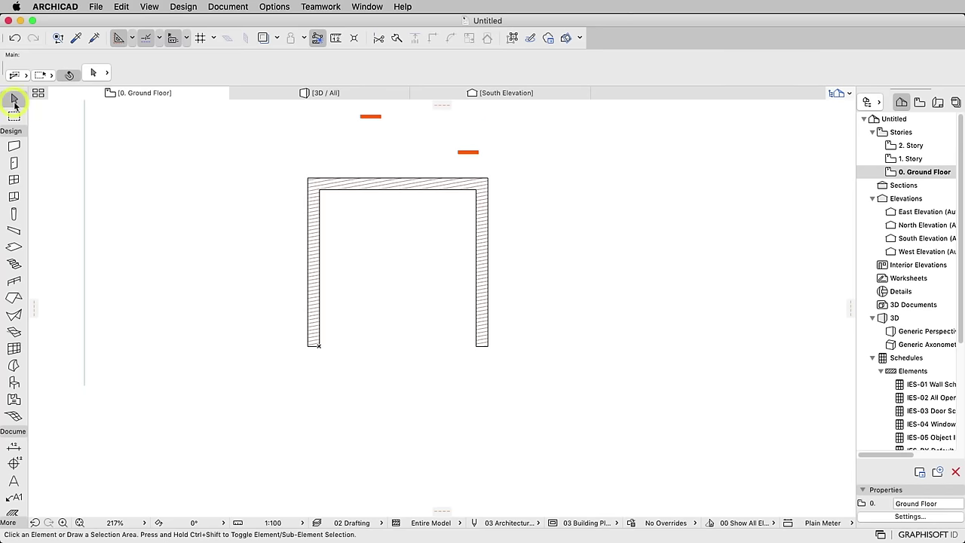
Drag a copy of the left wall 1530 mm to the left at 180°
click(313, 252)
right_click(317, 258)
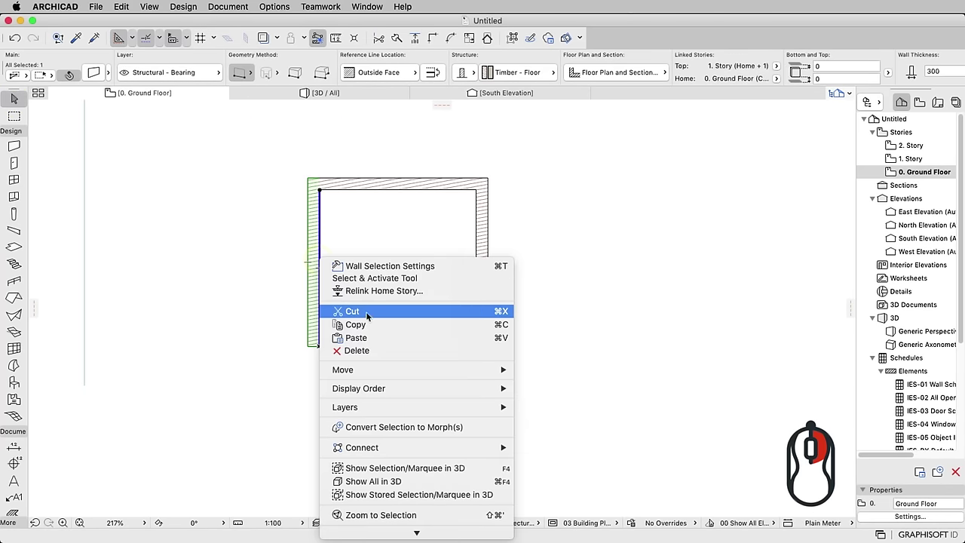
mouse_move(407, 383)
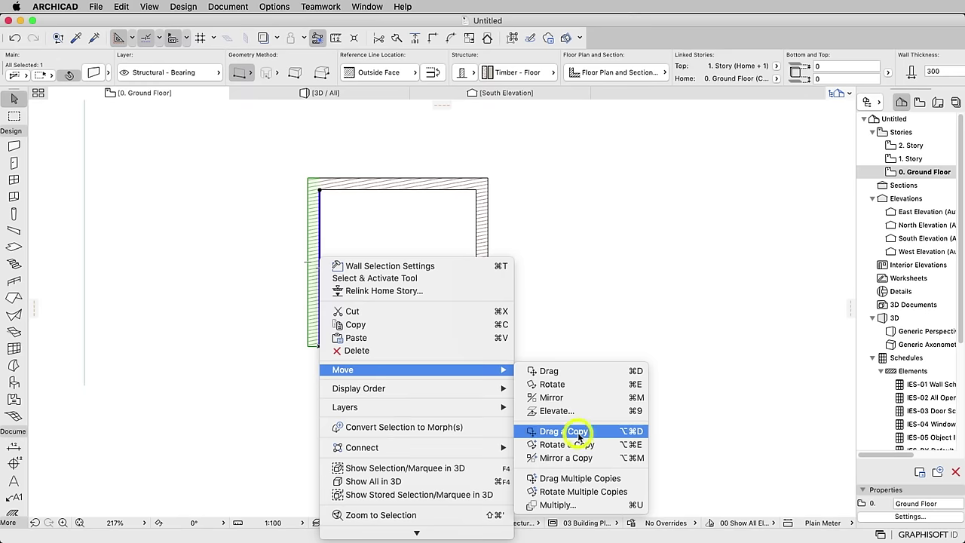
click(575, 452)
click(319, 310)
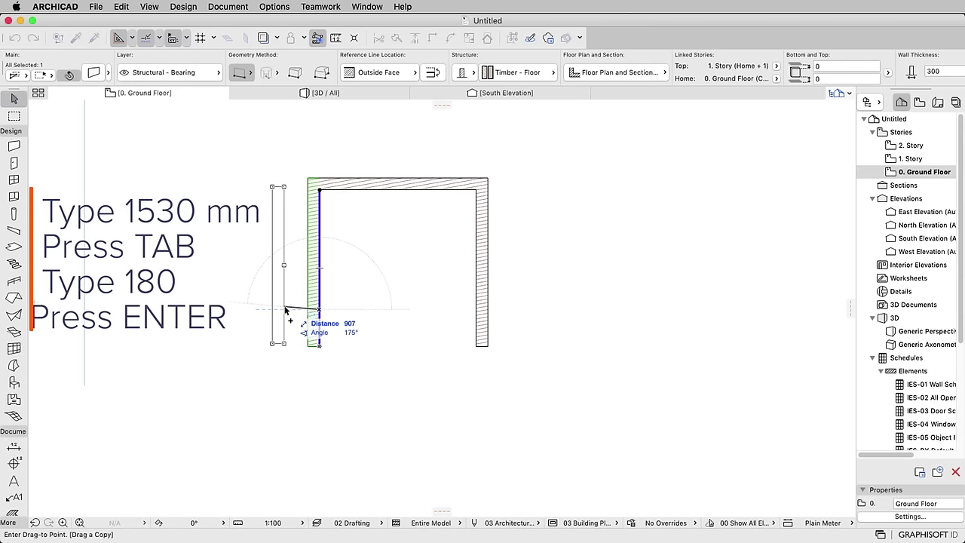
text(1530)
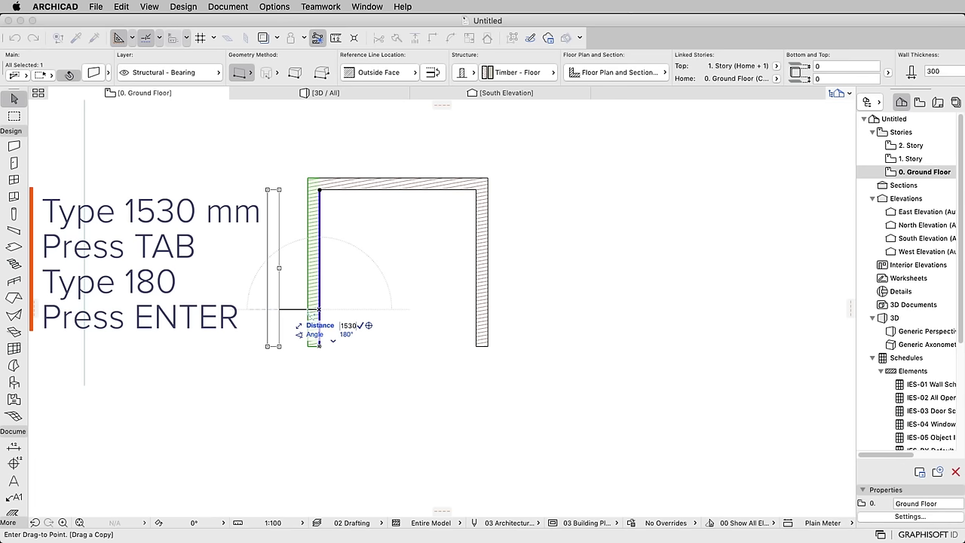
key(Tab)
text(18)
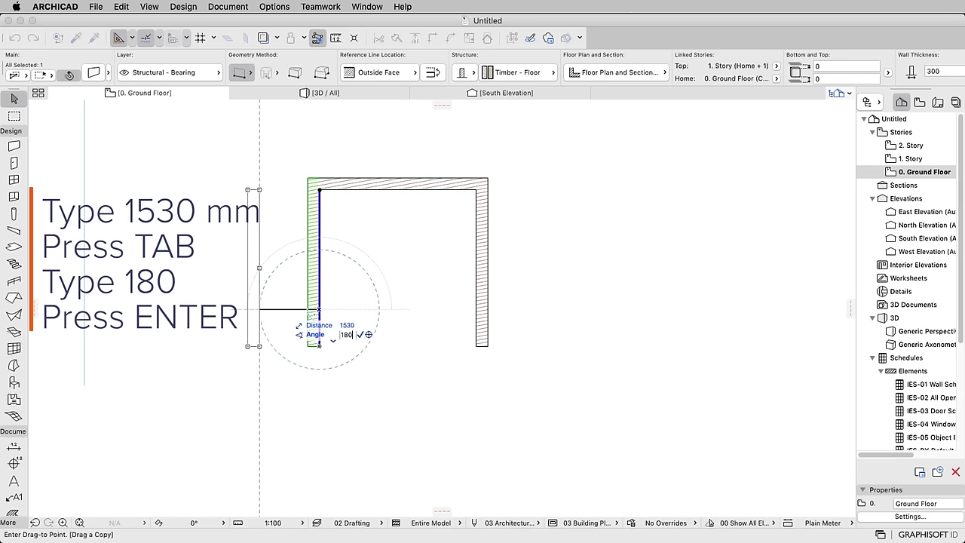
key(Return)
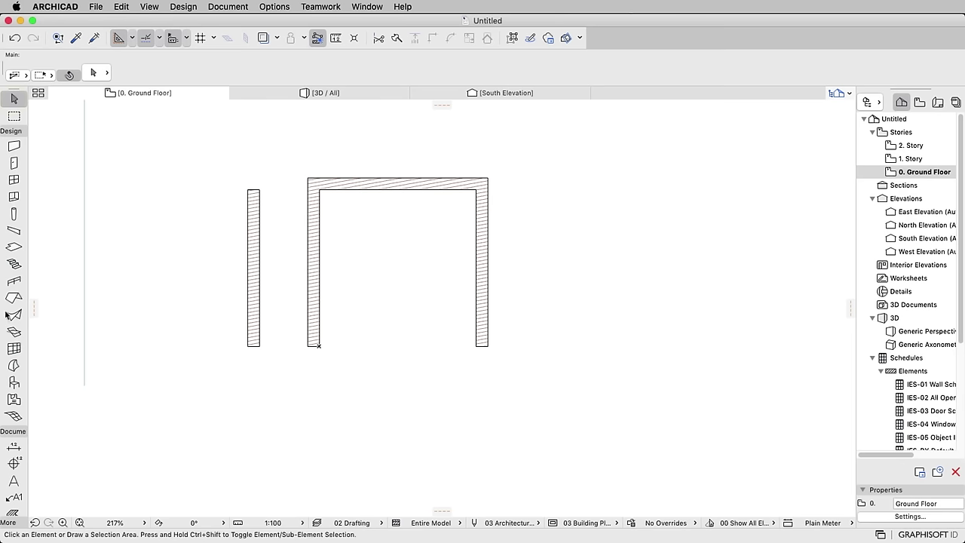
Draw a rectangular Basic Timber - Floor slab spanning the walls corner to corner
click(15, 247)
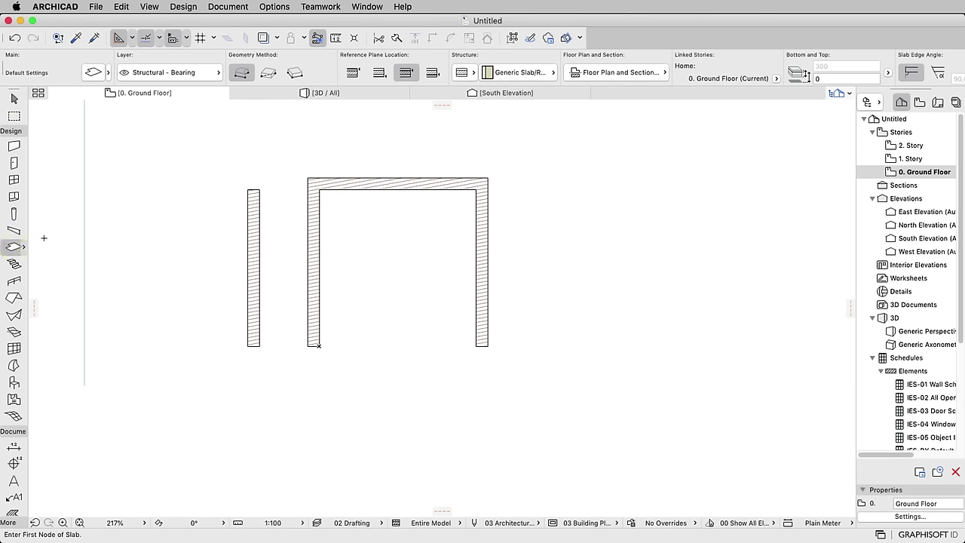
click(469, 72)
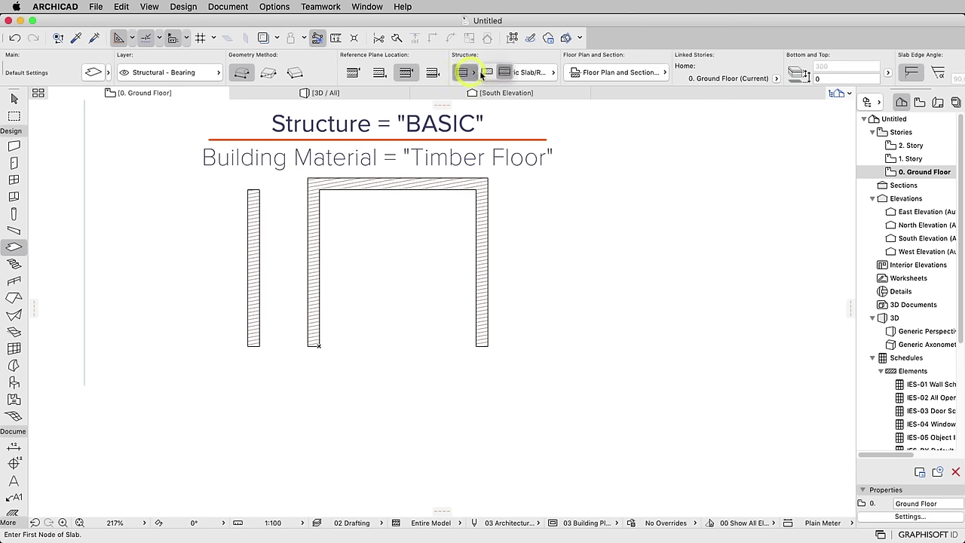
click(487, 73)
click(519, 74)
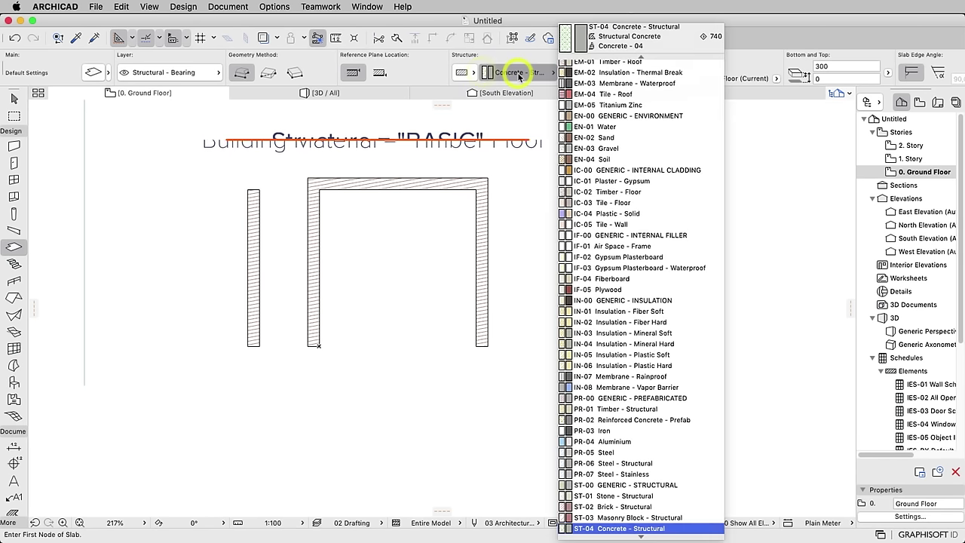
text(timber)
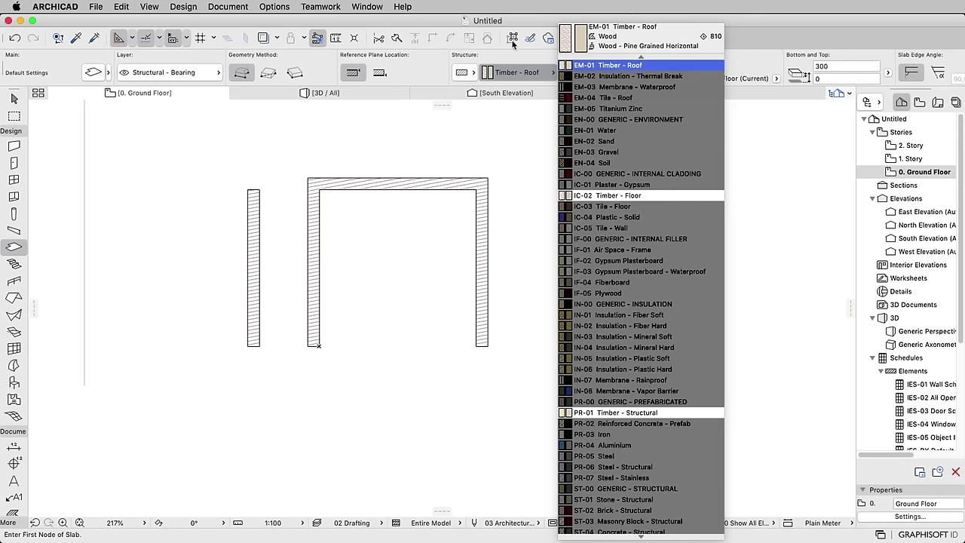
click(603, 196)
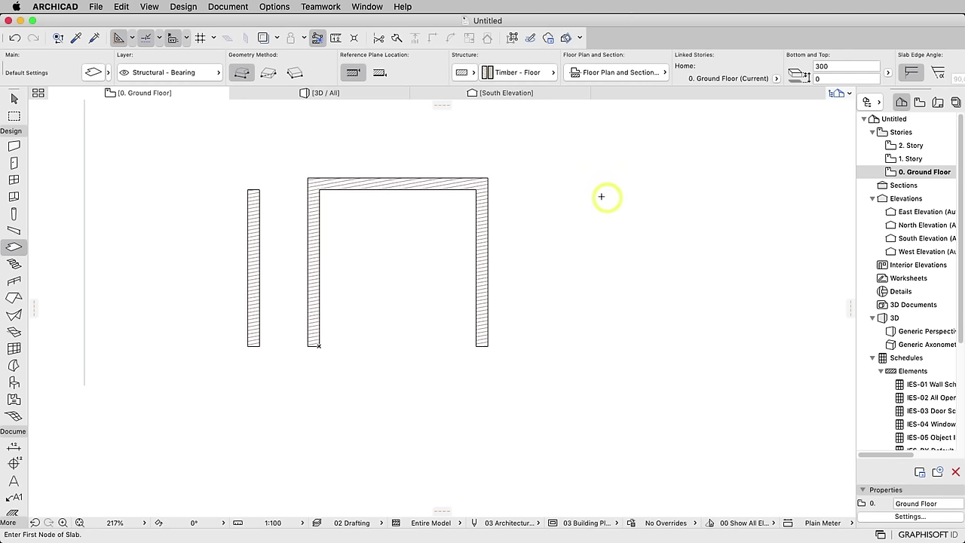
click(270, 74)
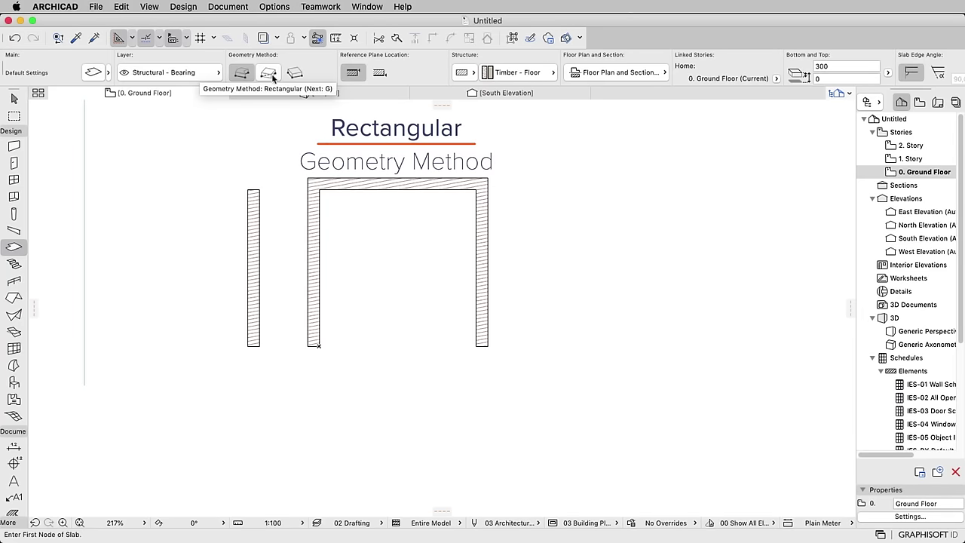
click(249, 345)
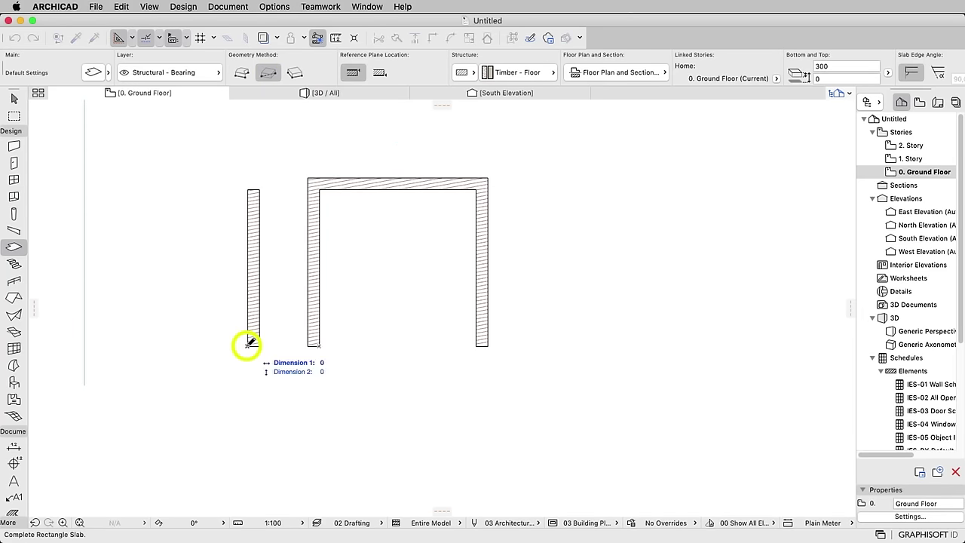
click(489, 178)
Offset the slab's bottom edge outward by 1200 mm
key(Escape)
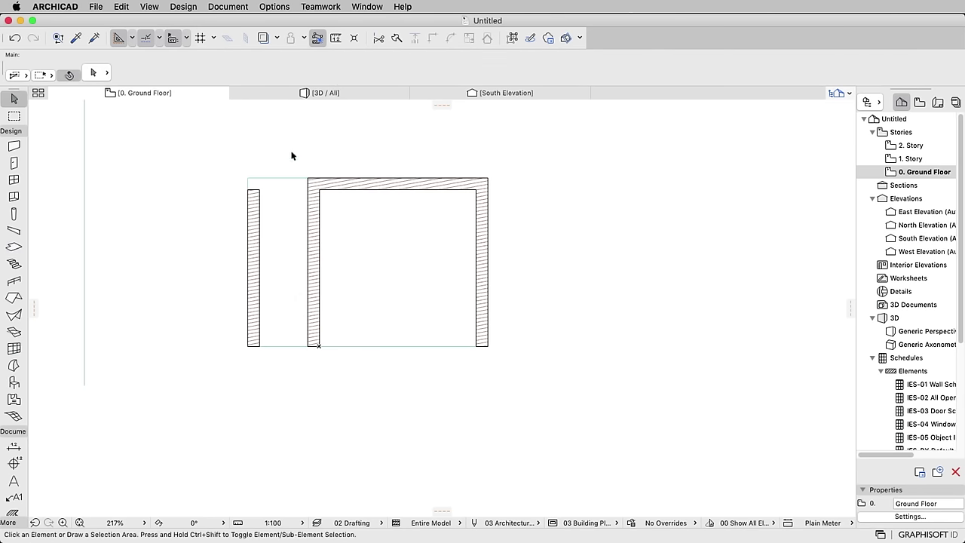
click(287, 213)
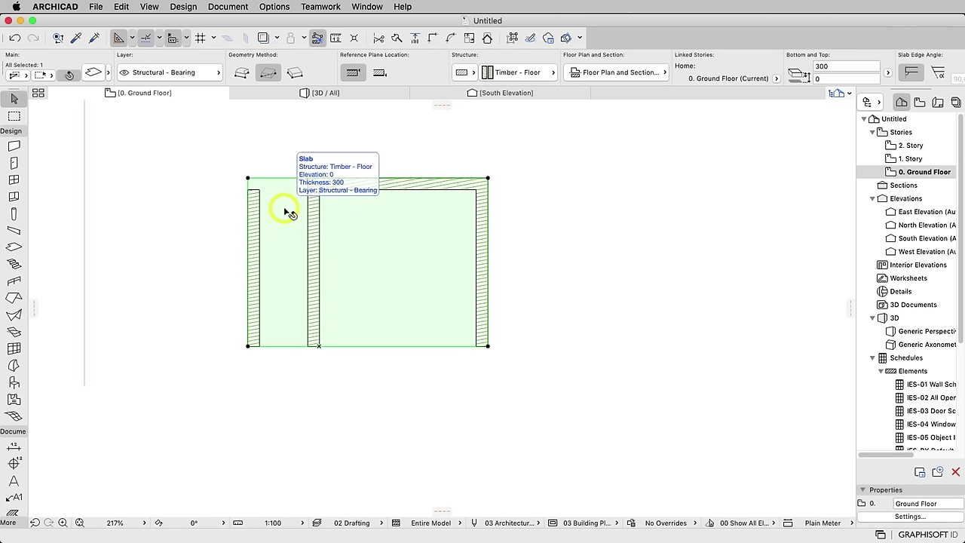
click(285, 346)
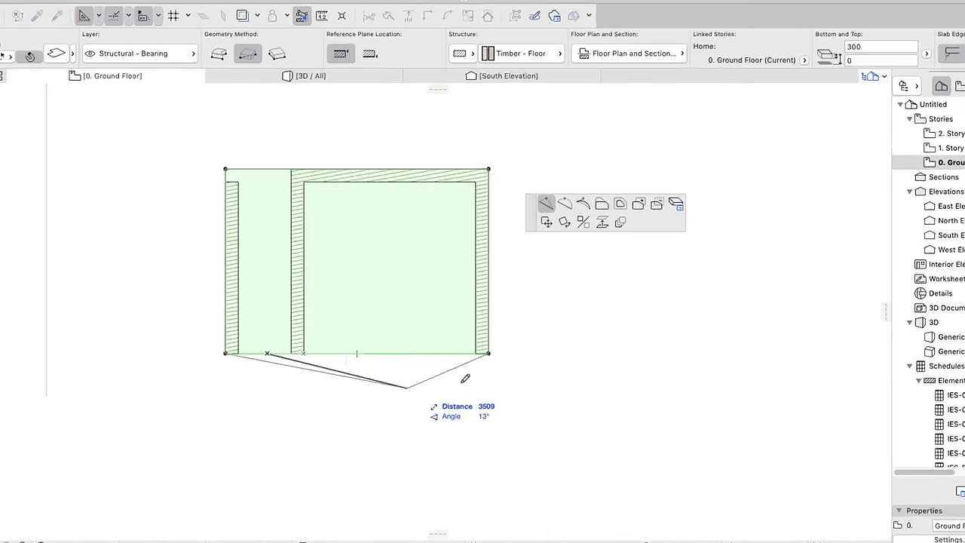
click(674, 164)
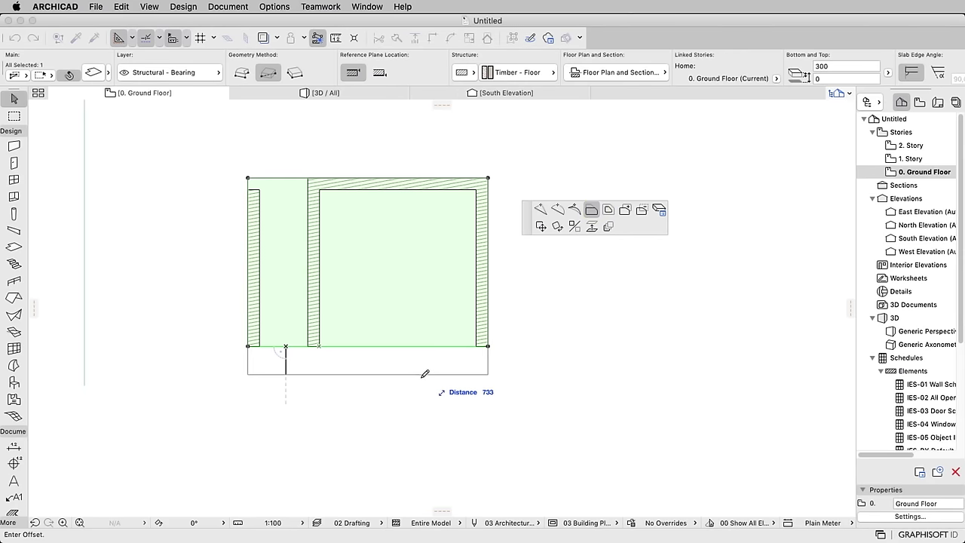
text(1200)
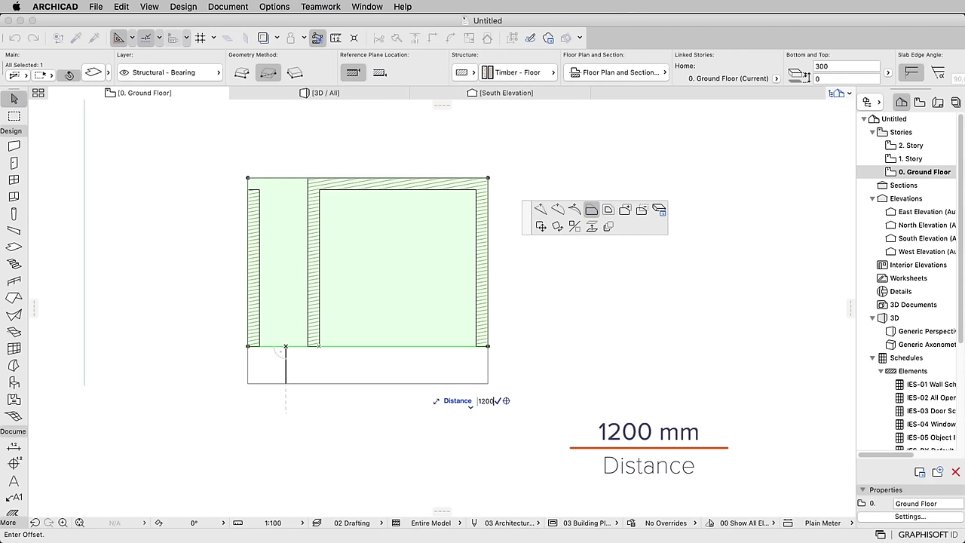
key(Return)
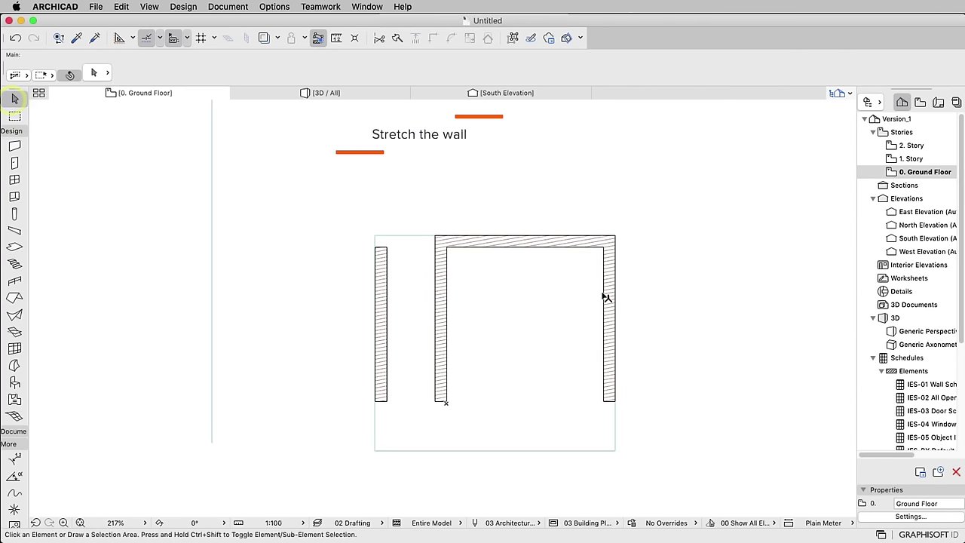
click(606, 294)
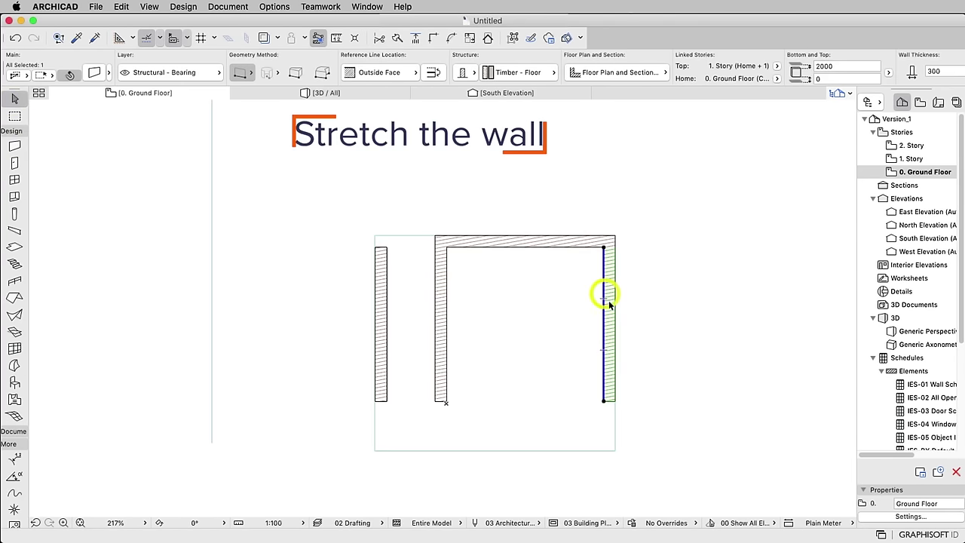
Stretch the right wall to the slab's bottom edge and extend the outer left wall to both slab edges
click(603, 402)
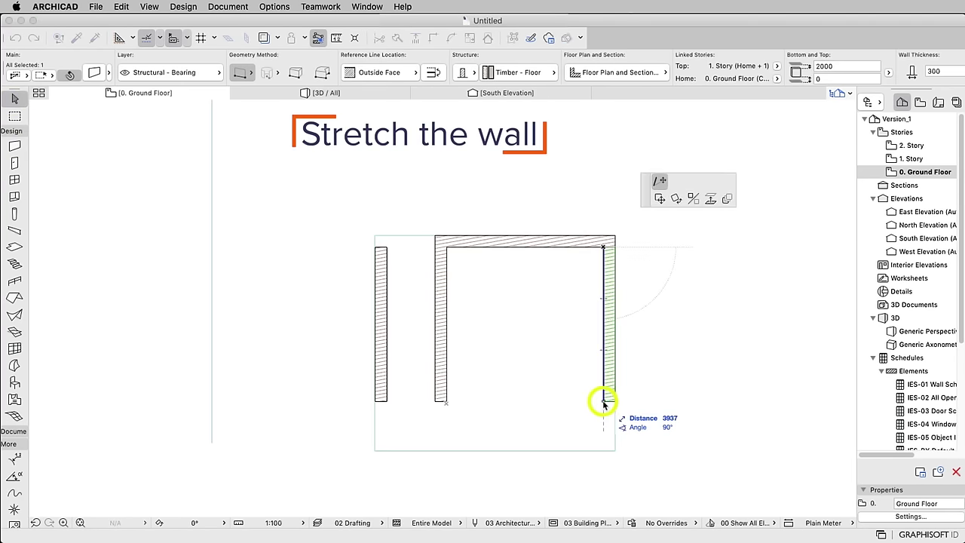
click(606, 451)
click(381, 370)
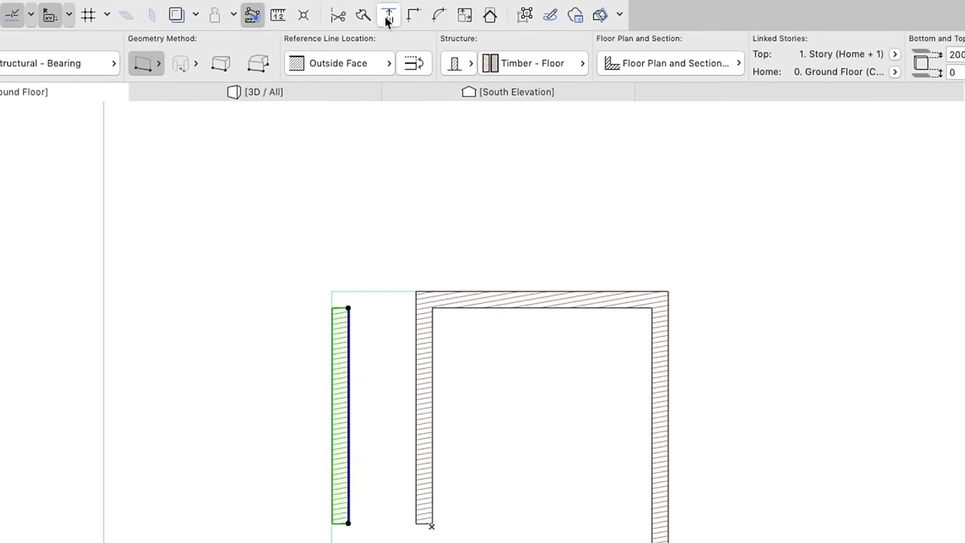
click(389, 16)
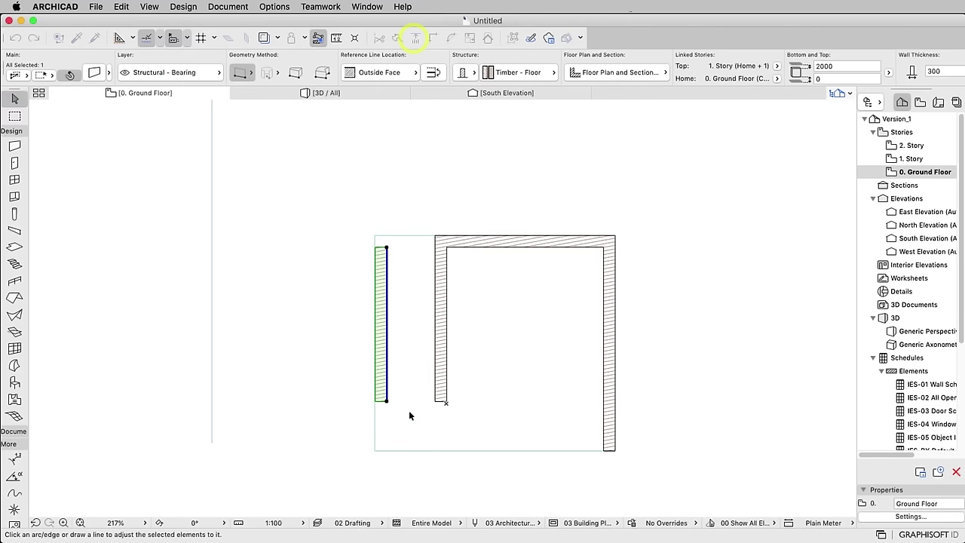
click(391, 451)
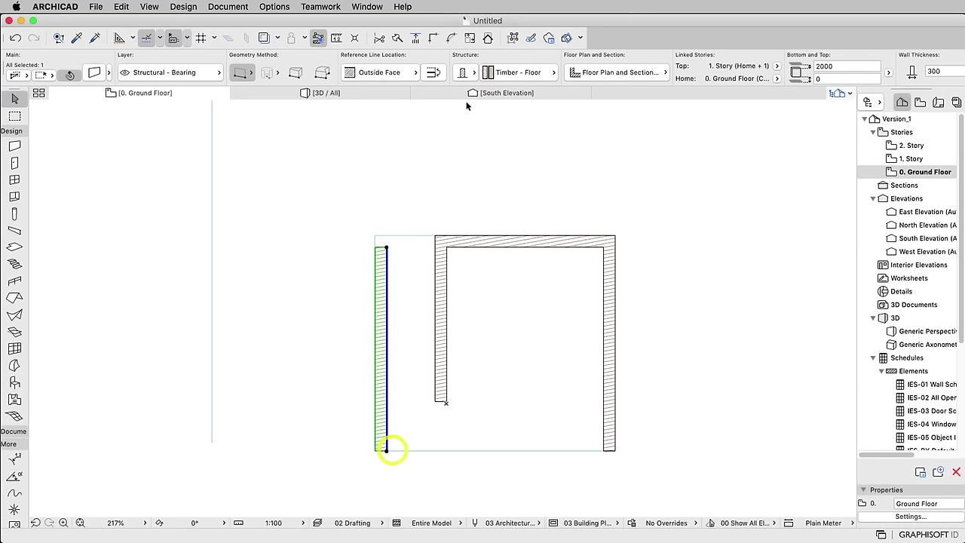
click(420, 40)
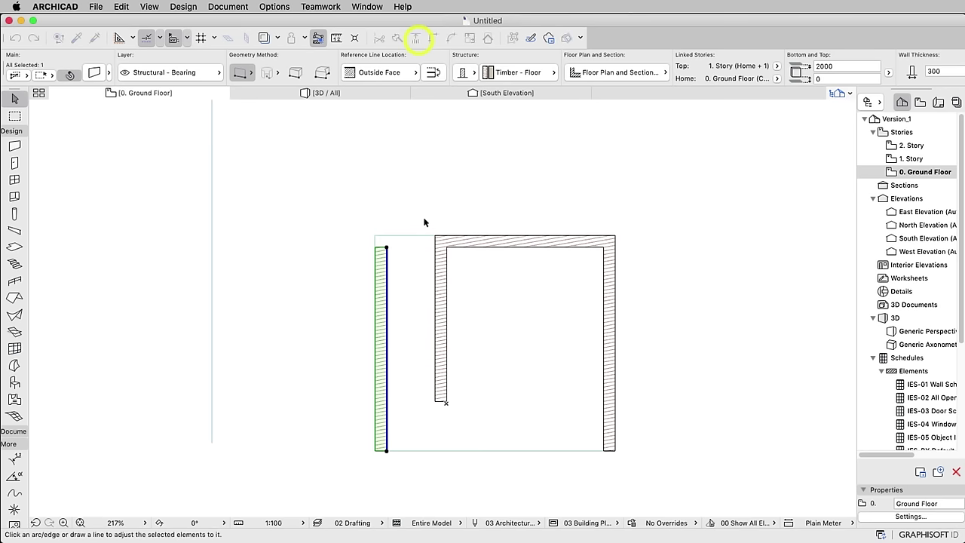
click(402, 234)
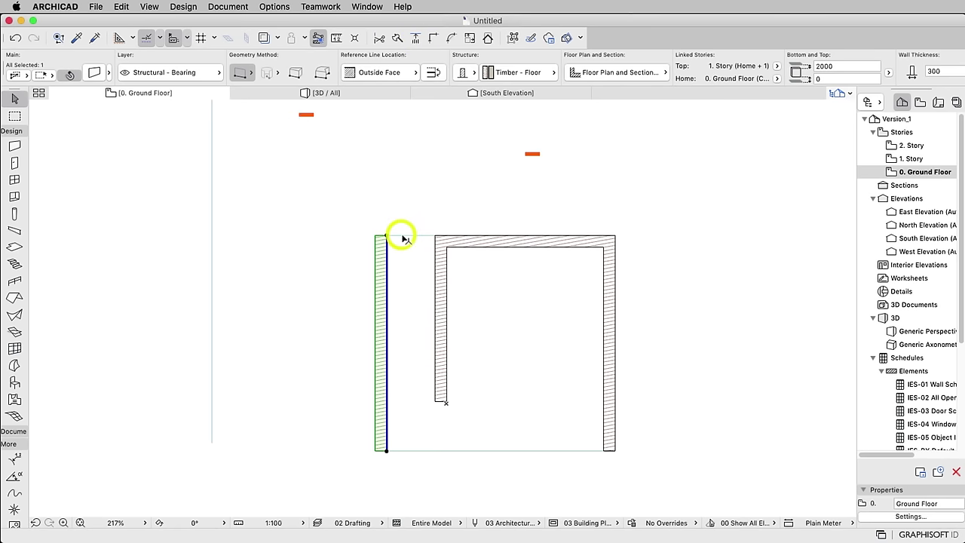
shift+click(469, 243)
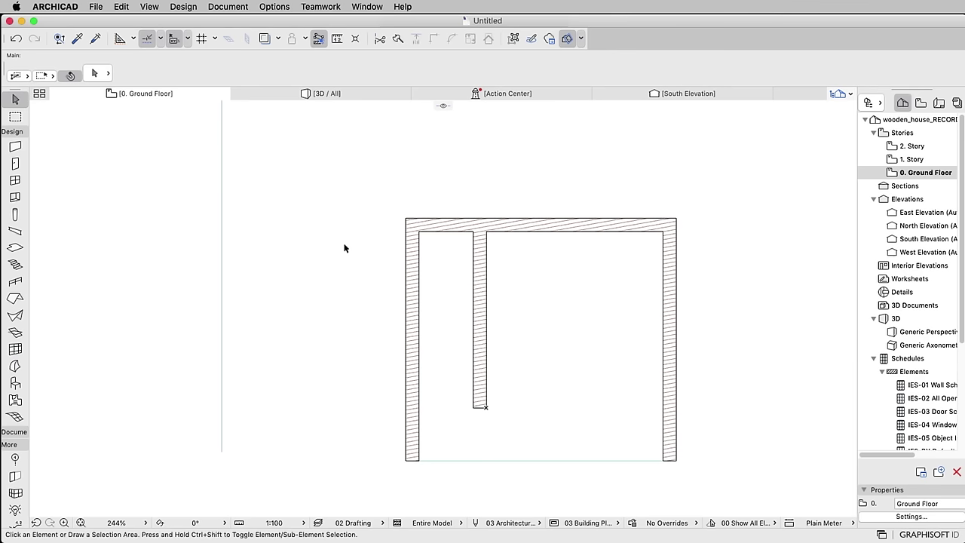
Make the default roof Basic Timber - Floor at 20° pitch with zero eaves overhang
click(15, 298)
click(94, 74)
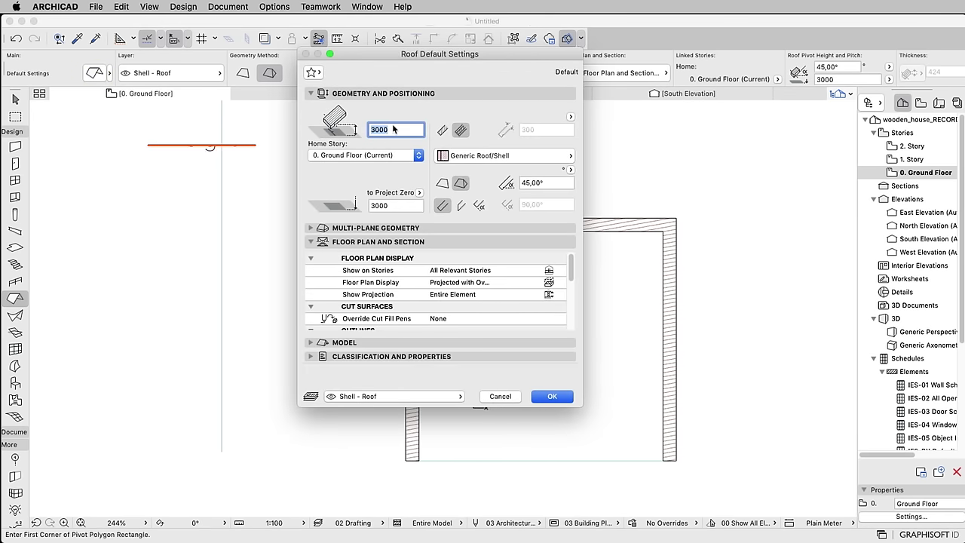
text(260)
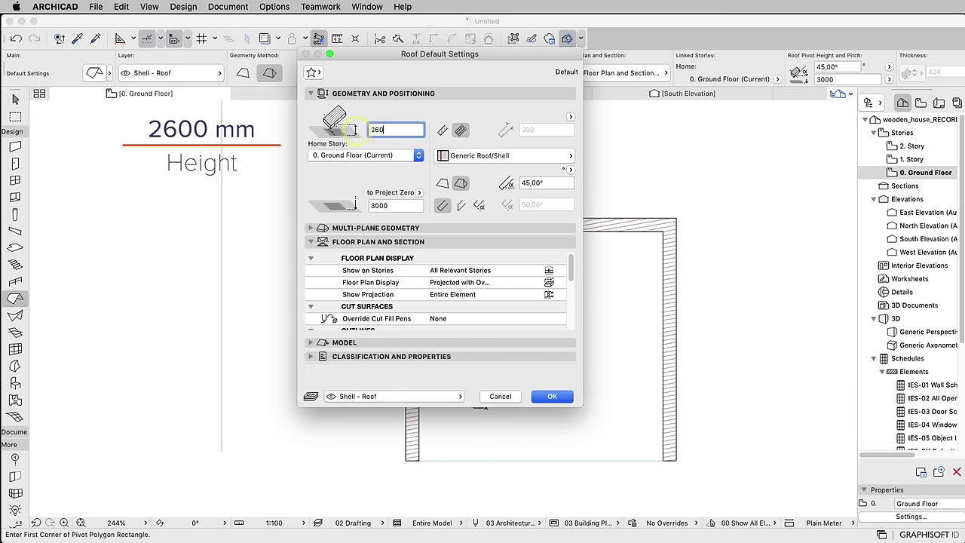
click(443, 130)
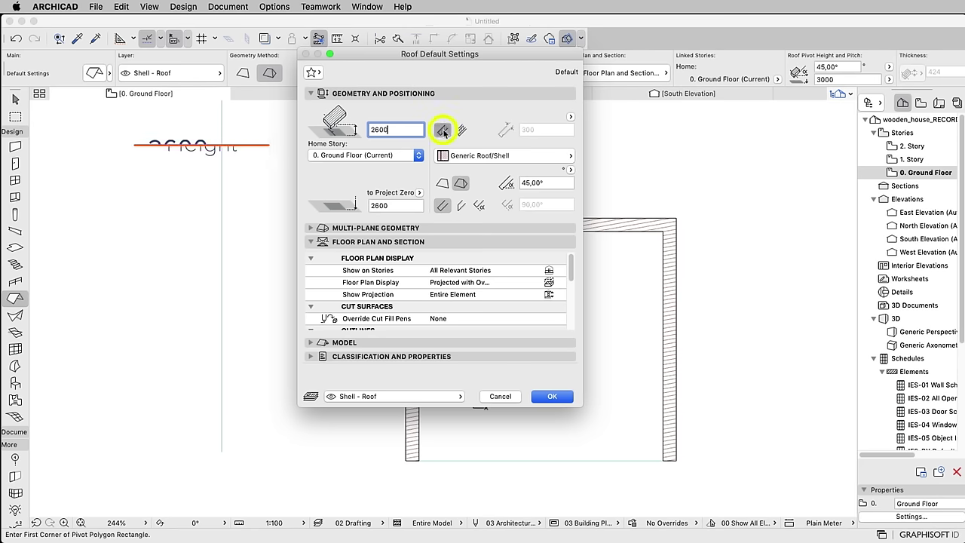
click(476, 156)
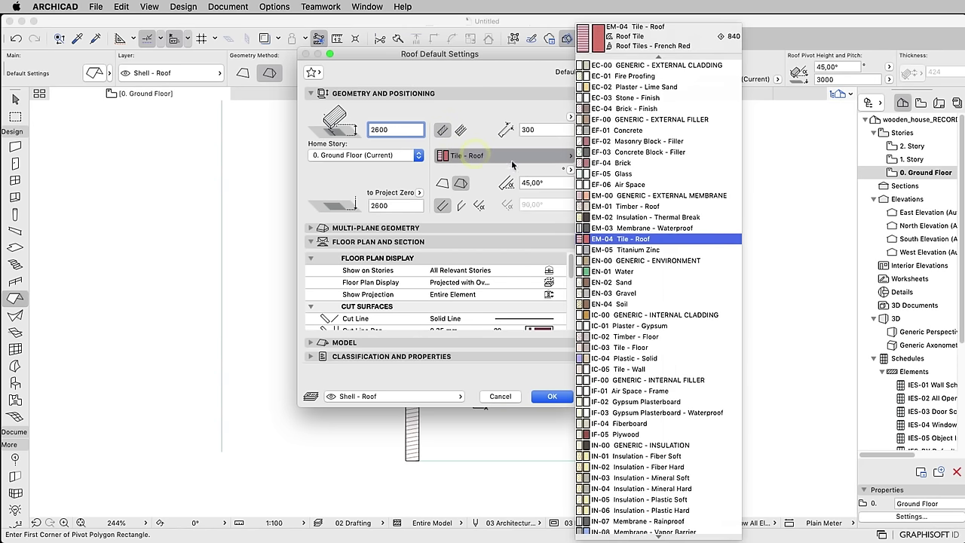
click(654, 338)
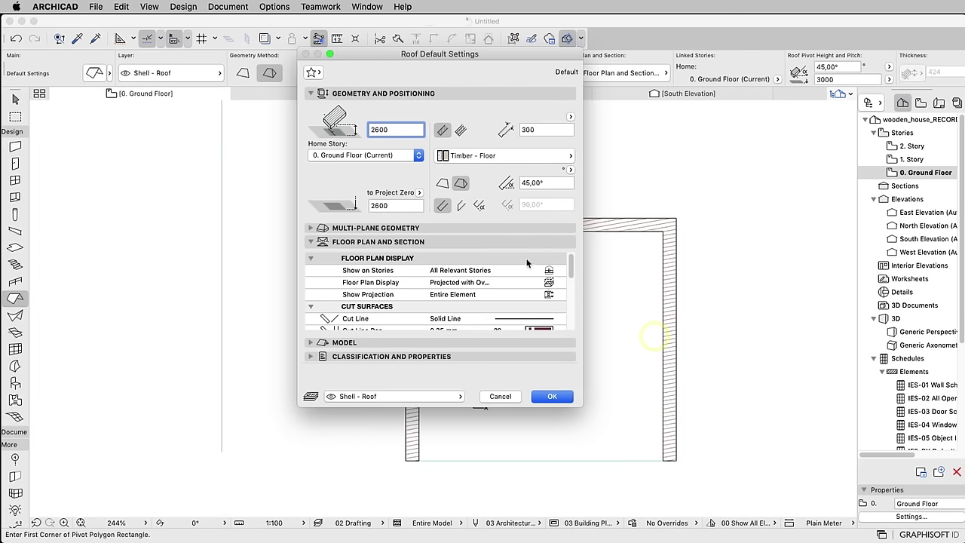
click(553, 181)
text(20)
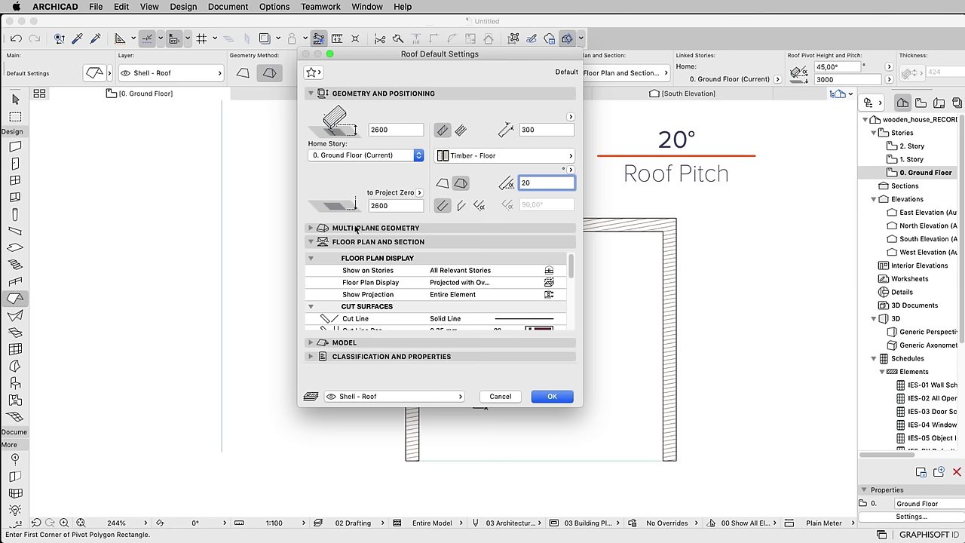
click(310, 229)
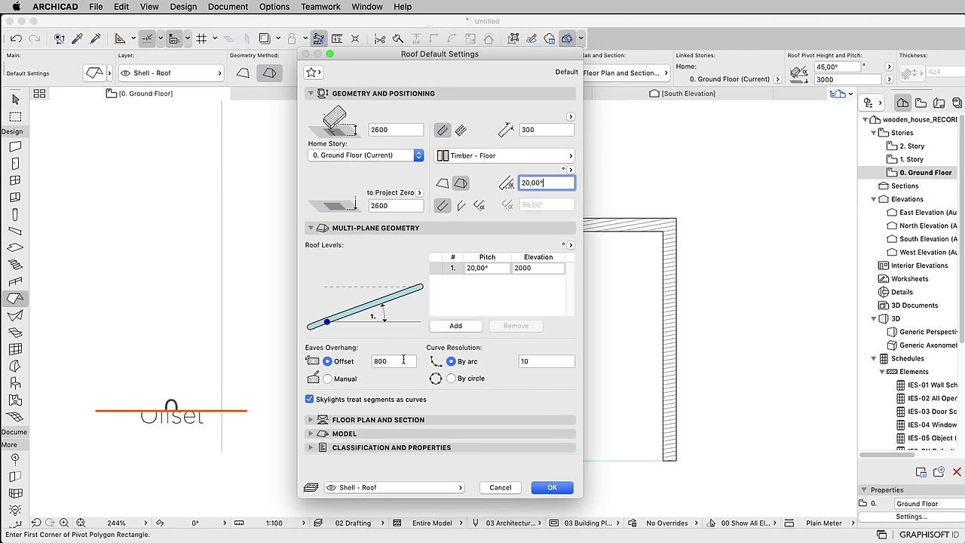
click(344, 363)
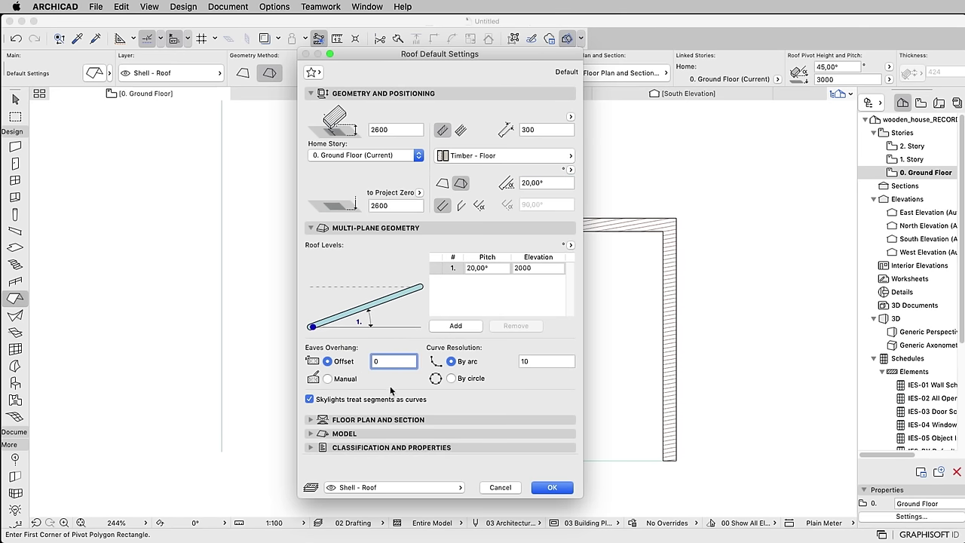
text(0)
Switch off the roof's cover fills for floor plan and section, and confirm the defaults
click(311, 424)
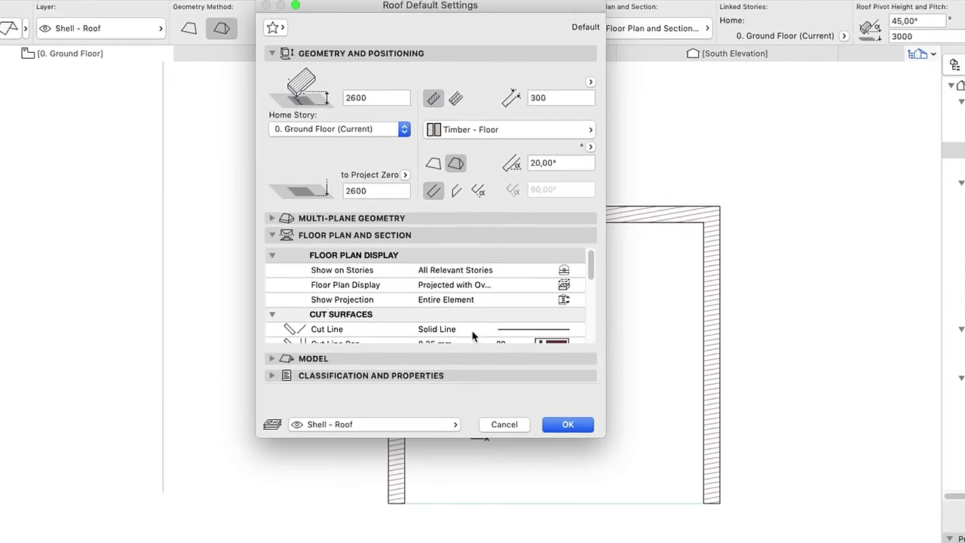
scroll(494, 308, down, 3)
scroll(497, 322, down, 2)
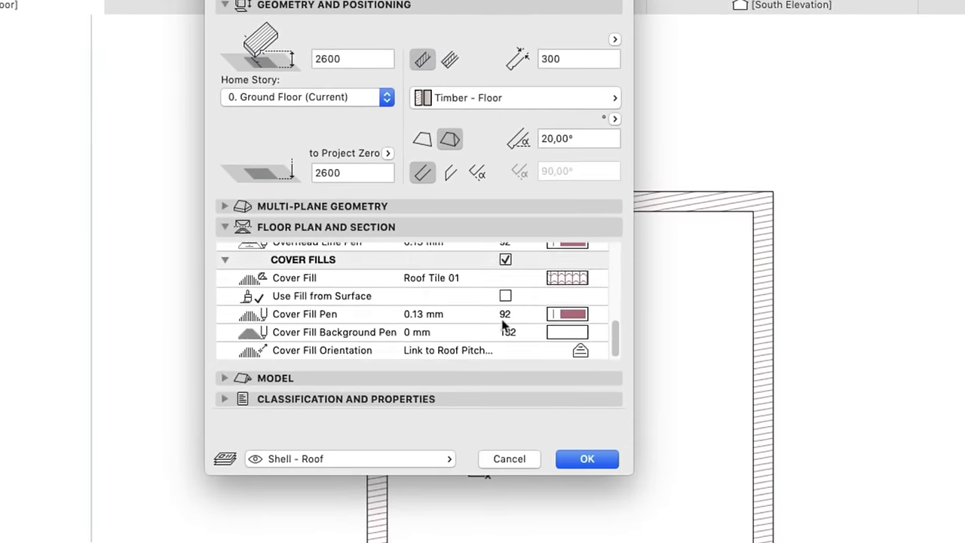
click(506, 260)
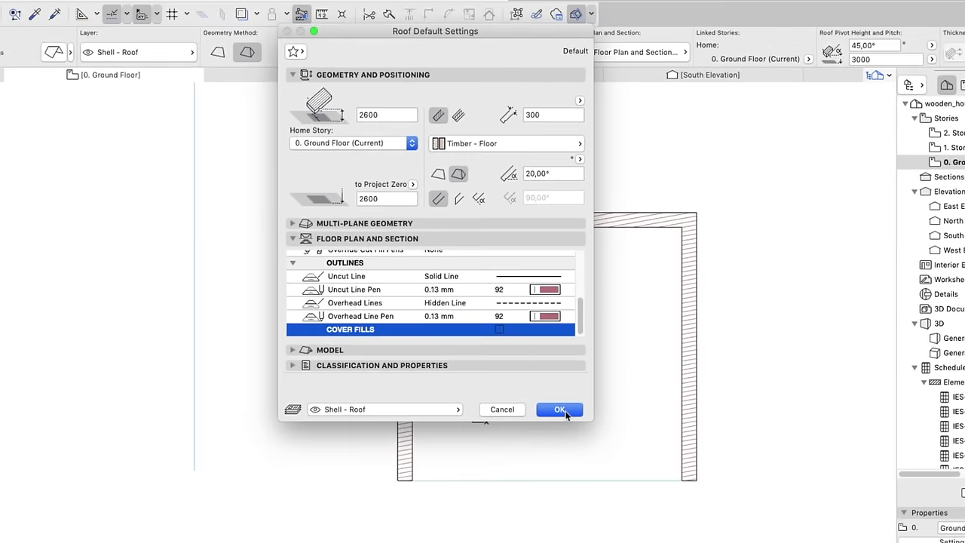
click(564, 413)
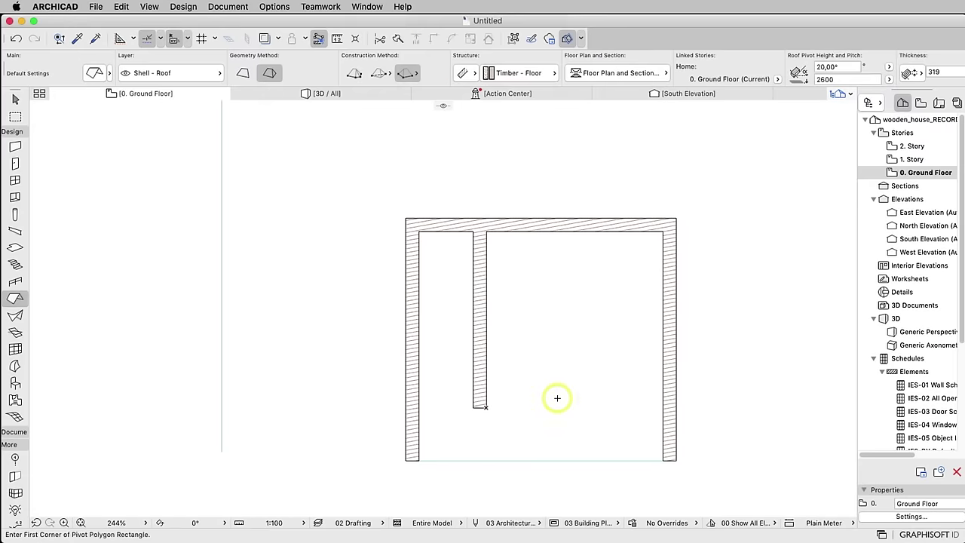
Draw a gable roof through the top-left, top-right and bottom-right wall corners
click(413, 76)
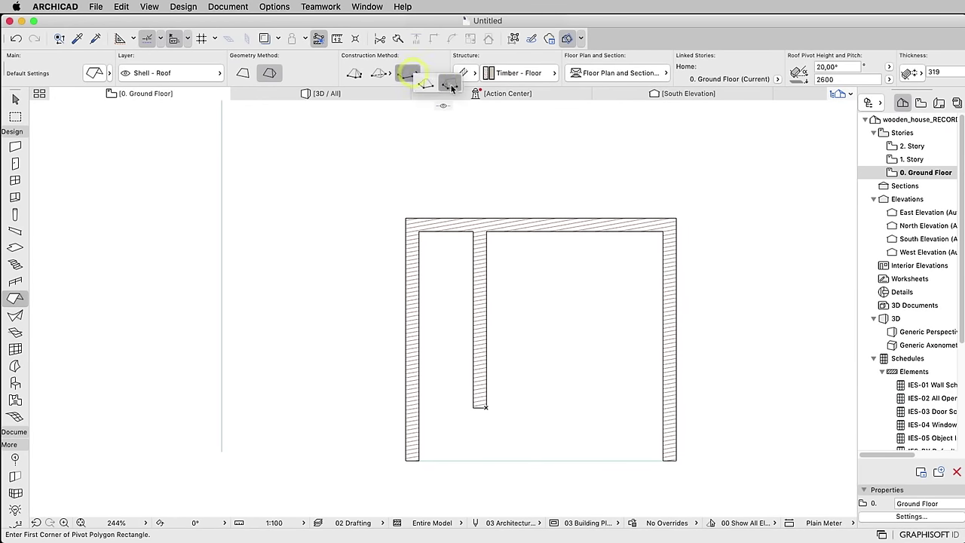
click(450, 84)
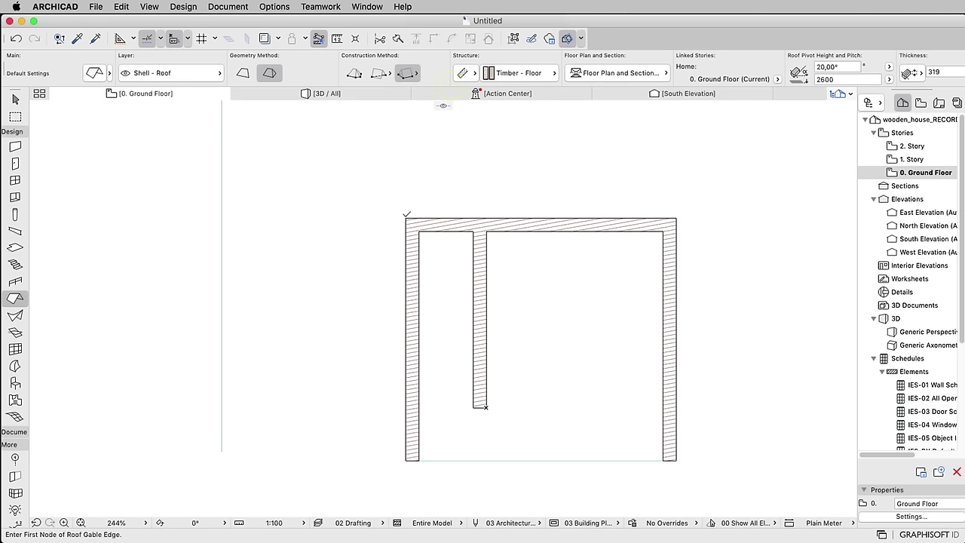
click(407, 218)
click(676, 218)
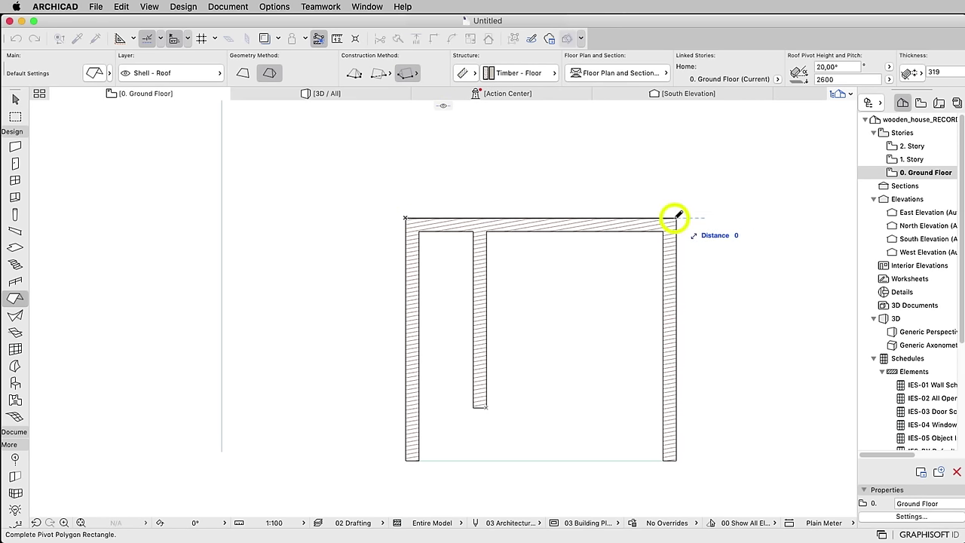
click(678, 457)
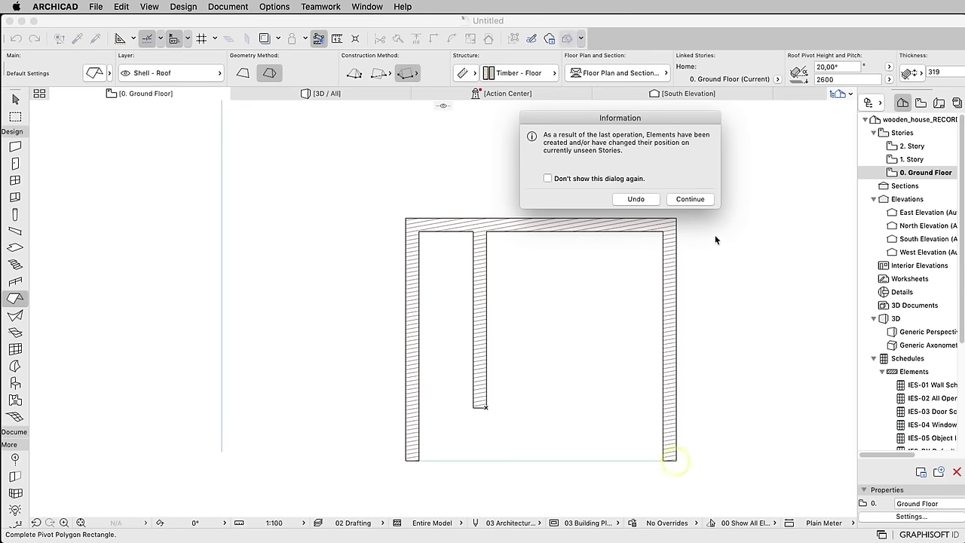
click(690, 199)
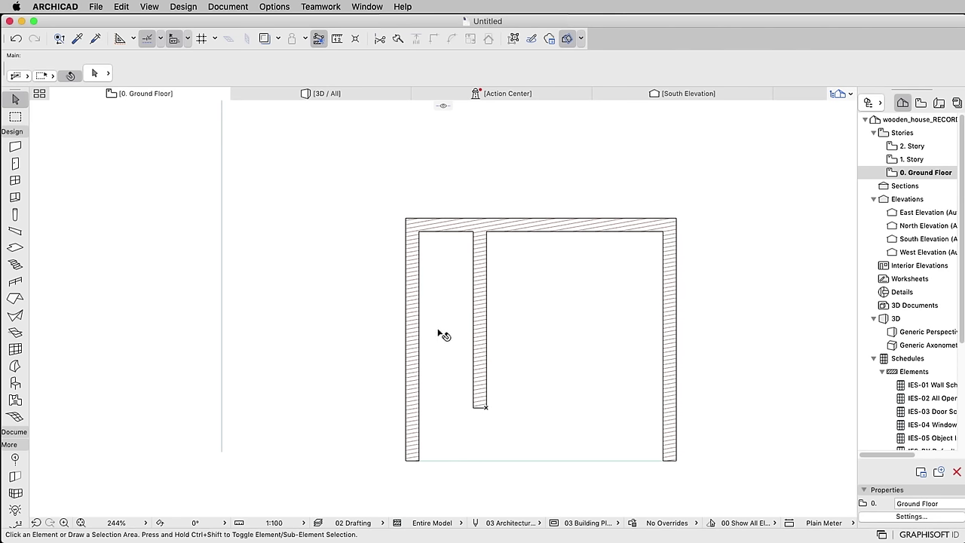
Make the left wall slanted at 105° in its Wall Selection Settings
click(419, 344)
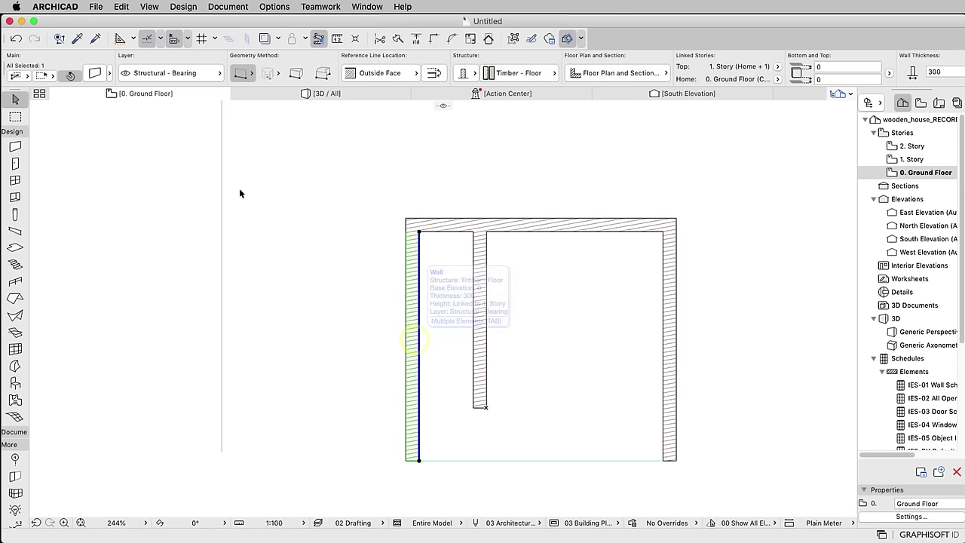
click(96, 74)
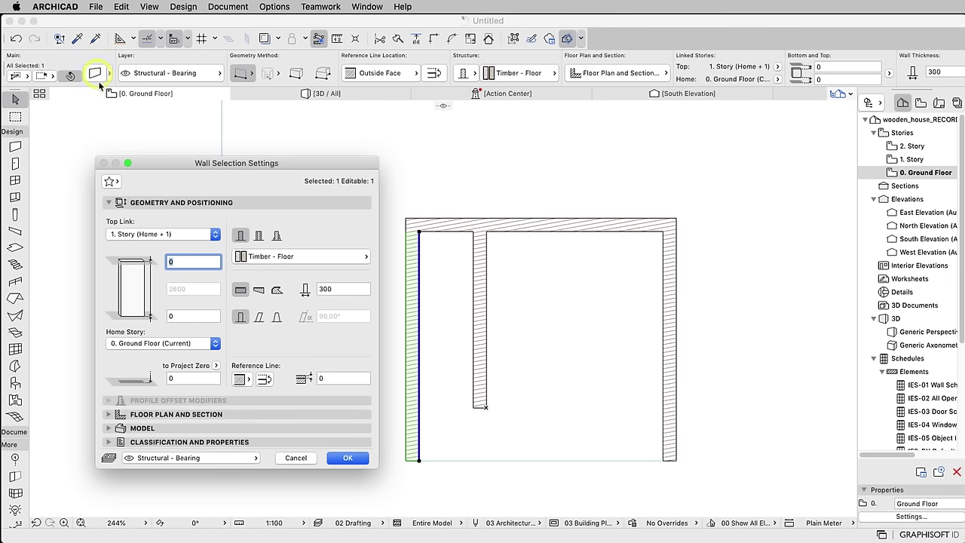
click(257, 320)
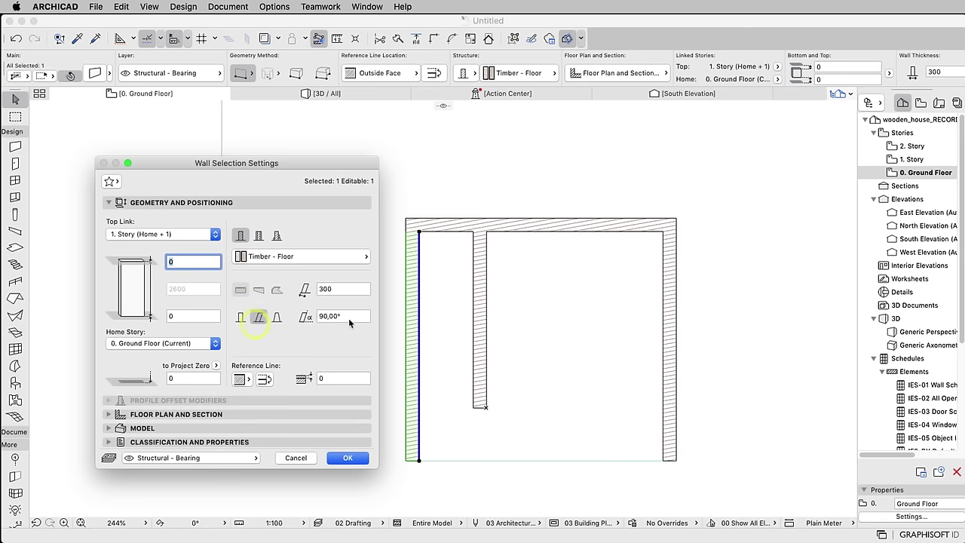
double_click(352, 316)
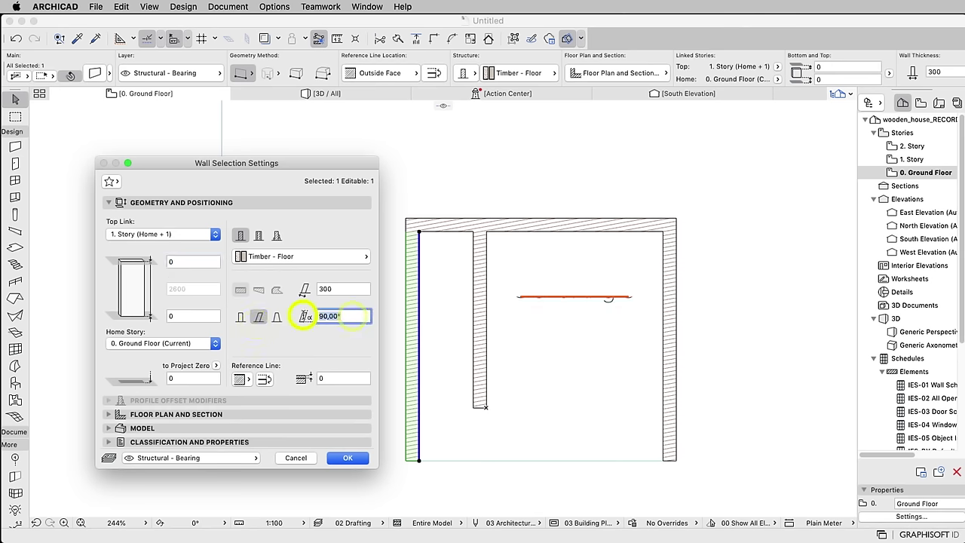
text(105)
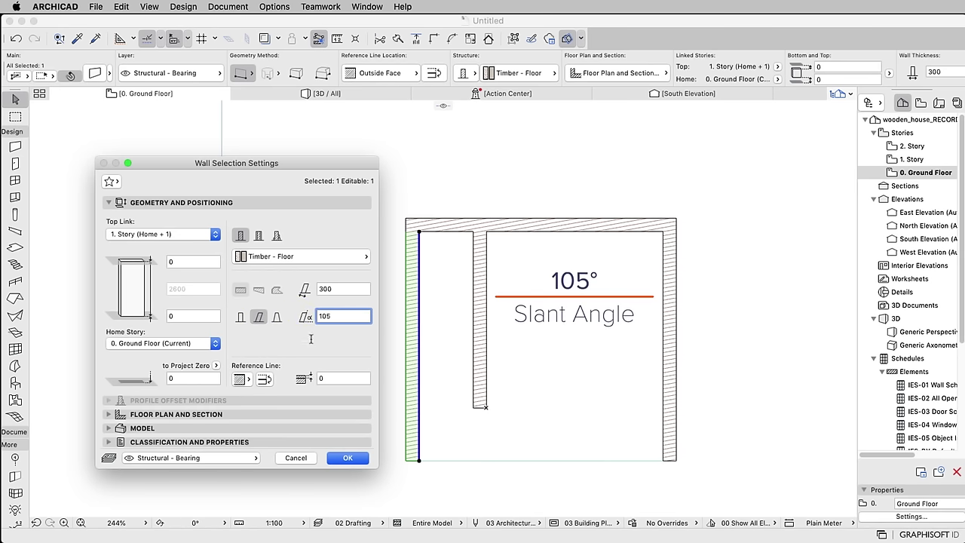
click(347, 457)
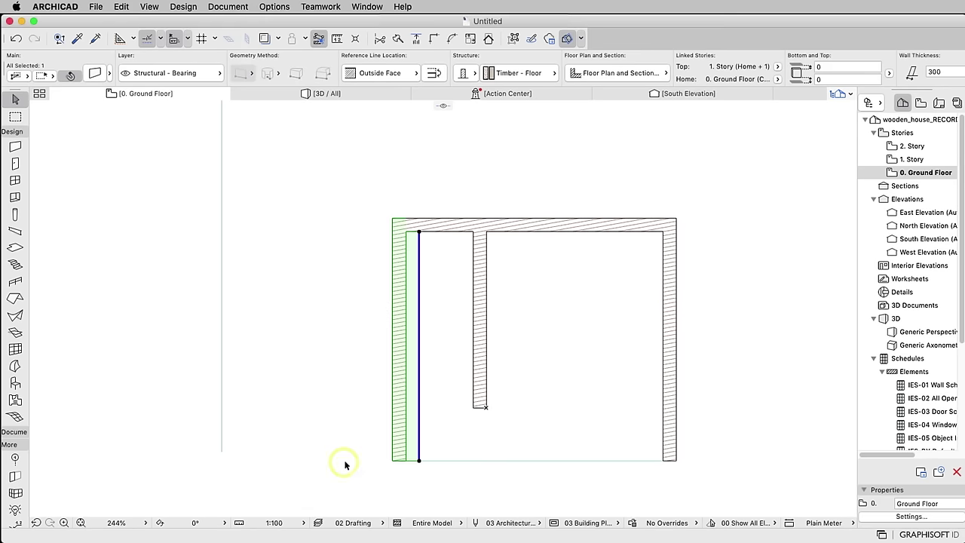
Slant the right wall to 120° and view the house in 3D
click(667, 322)
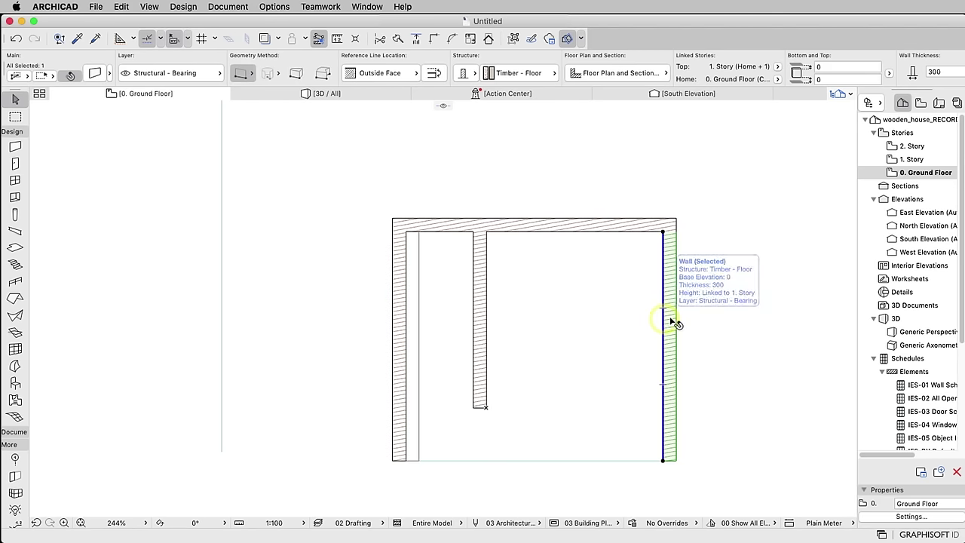
scroll(849, 65, down, 3)
scroll(849, 65, down, 3)
scroll(849, 64, down, 3)
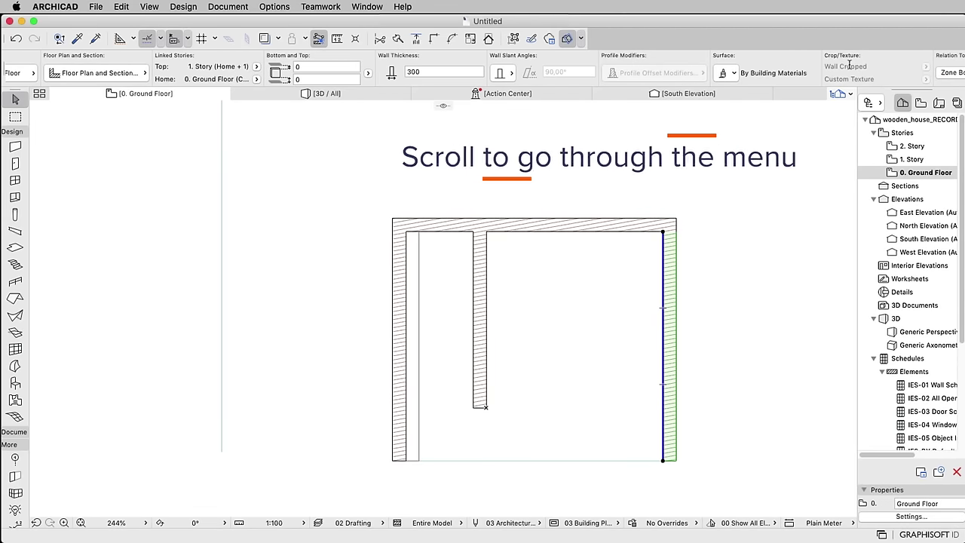
click(503, 74)
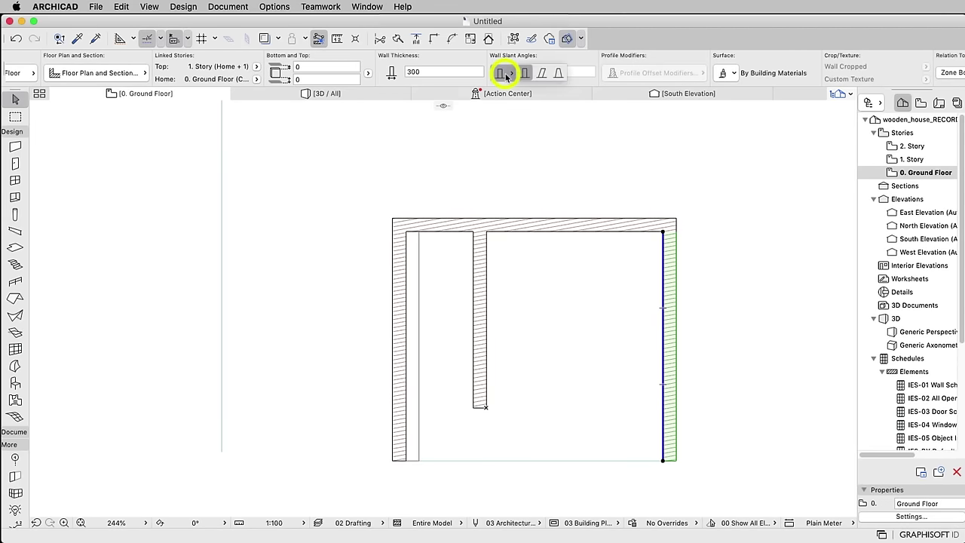
click(549, 70)
click(562, 72)
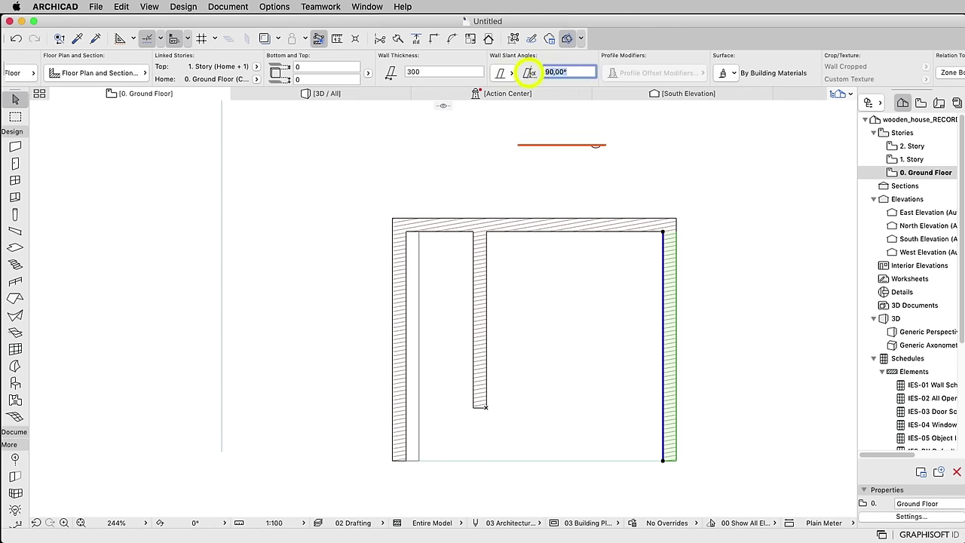
text(120)
key(Return)
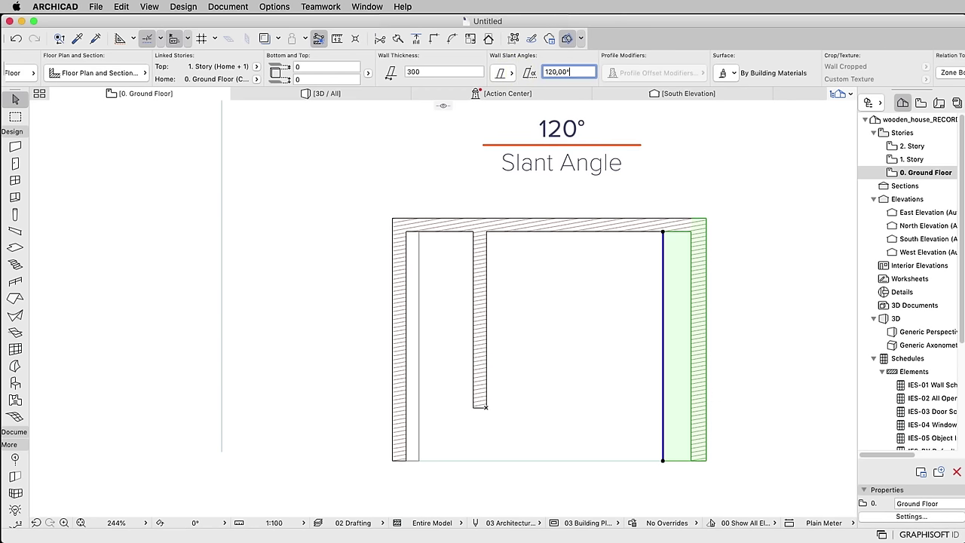
click(181, 95)
click(333, 94)
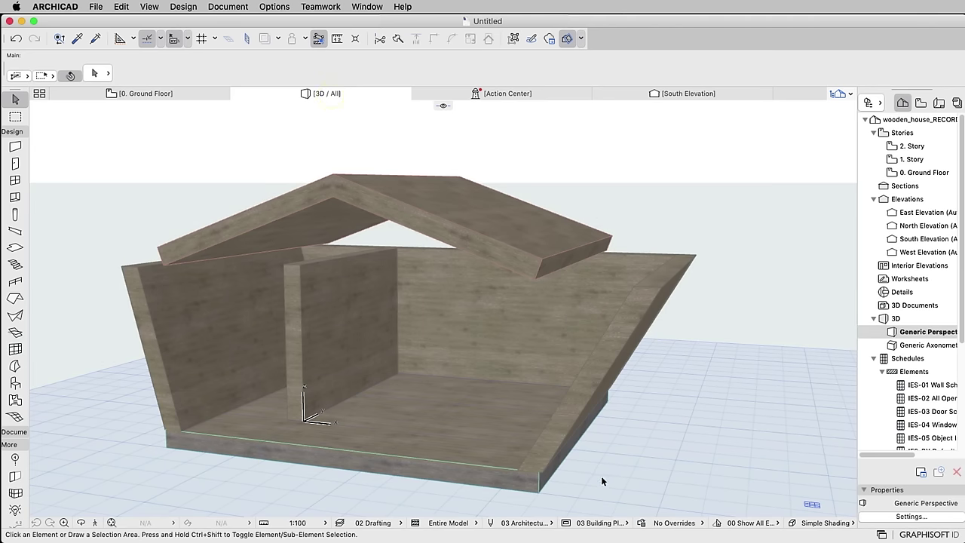
Offset the slab's front edge outward and give it a custom 60° edge angle
middle_drag(574, 461, 502, 381)
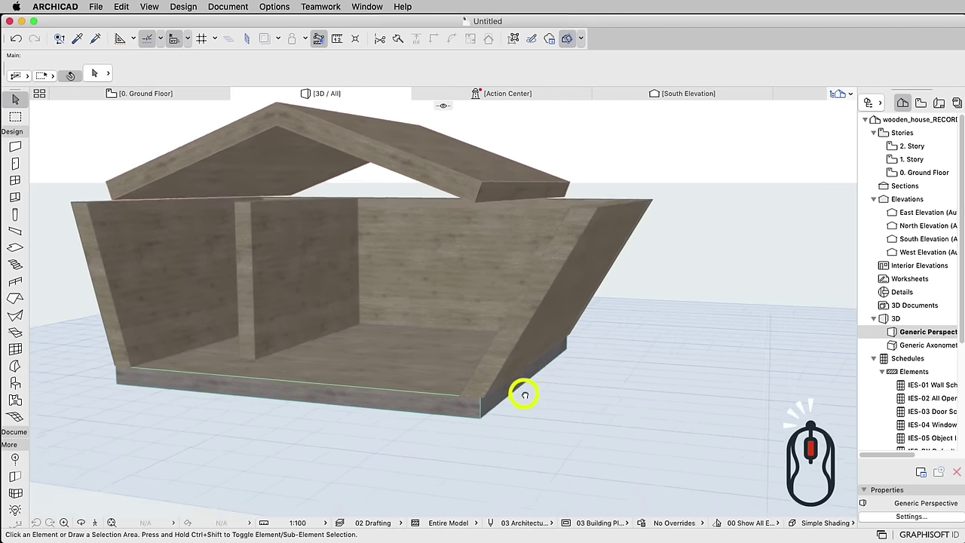
scroll(485, 371, up, 3)
scroll(483, 371, up, 3)
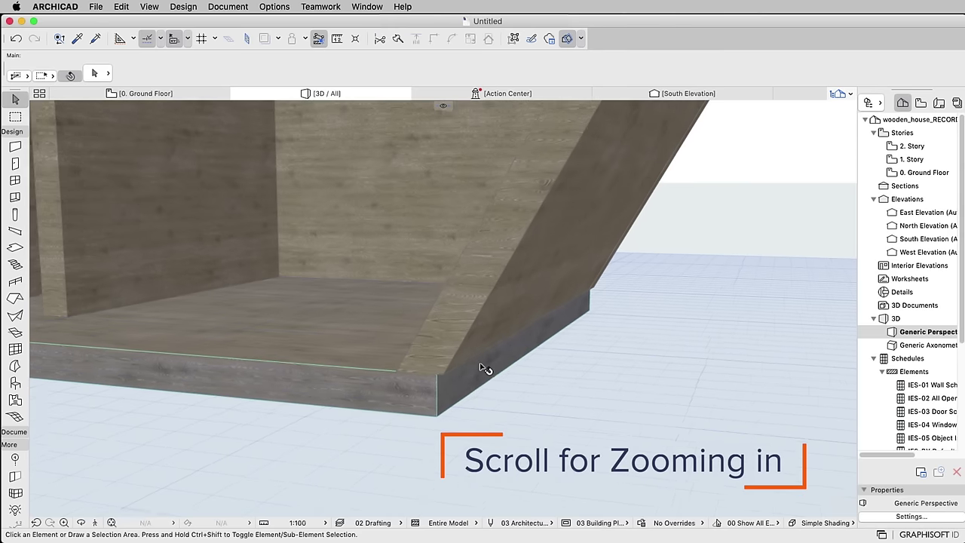
click(466, 374)
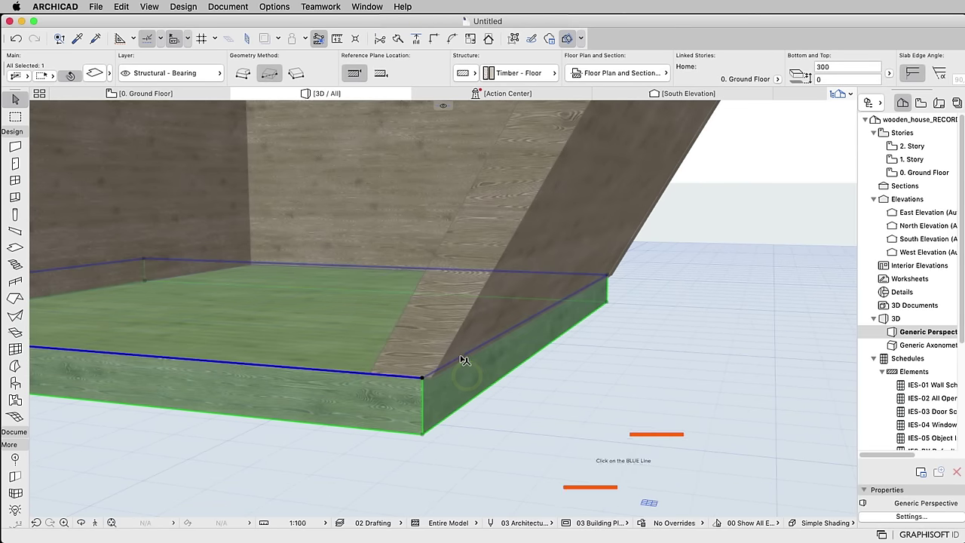
click(461, 359)
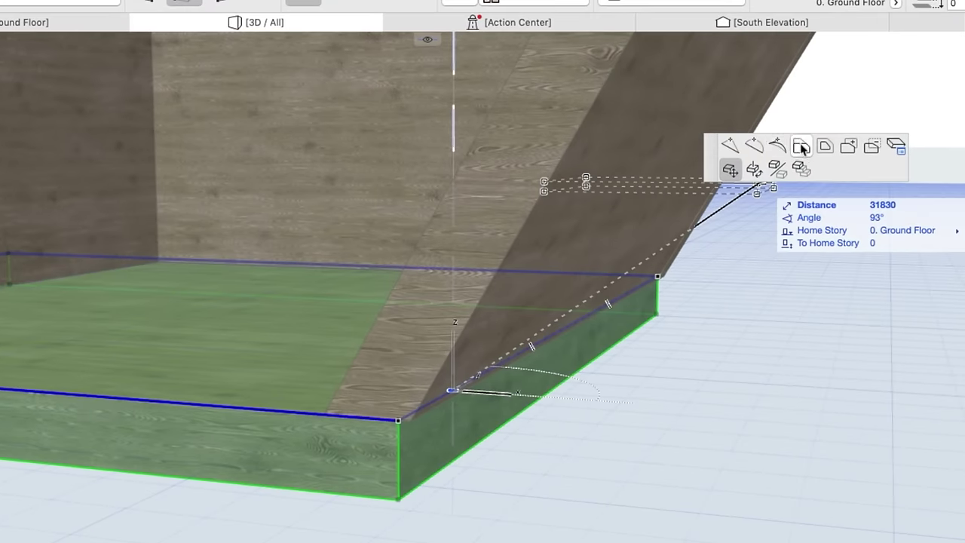
click(710, 184)
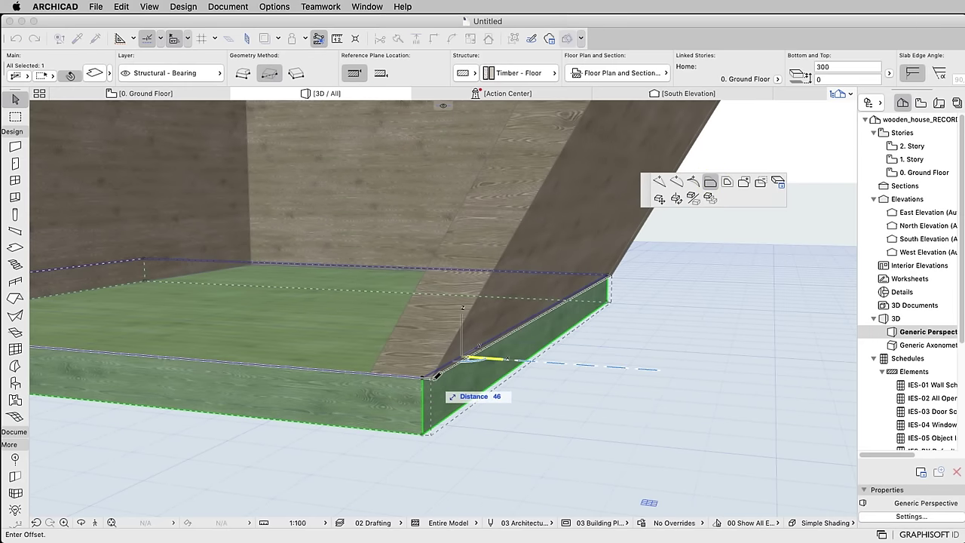
click(434, 378)
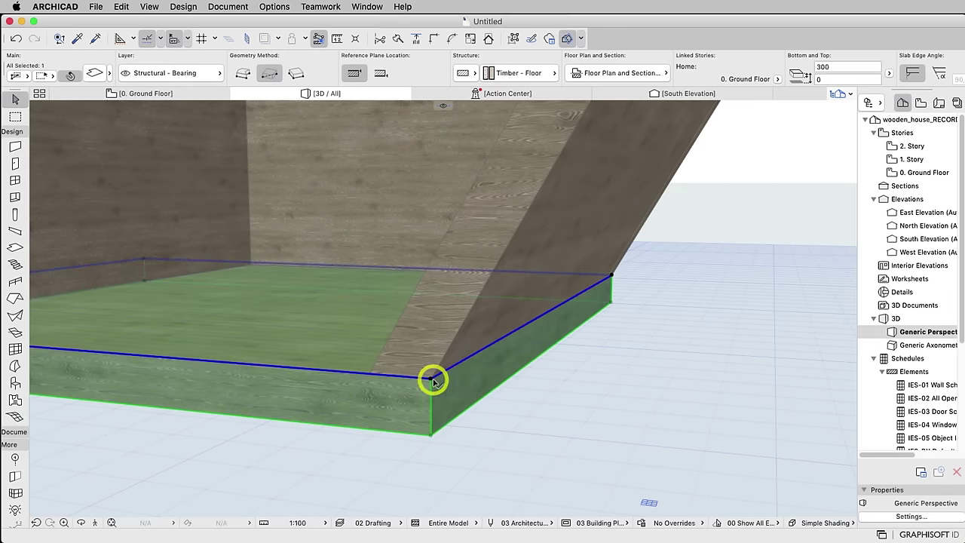
click(468, 357)
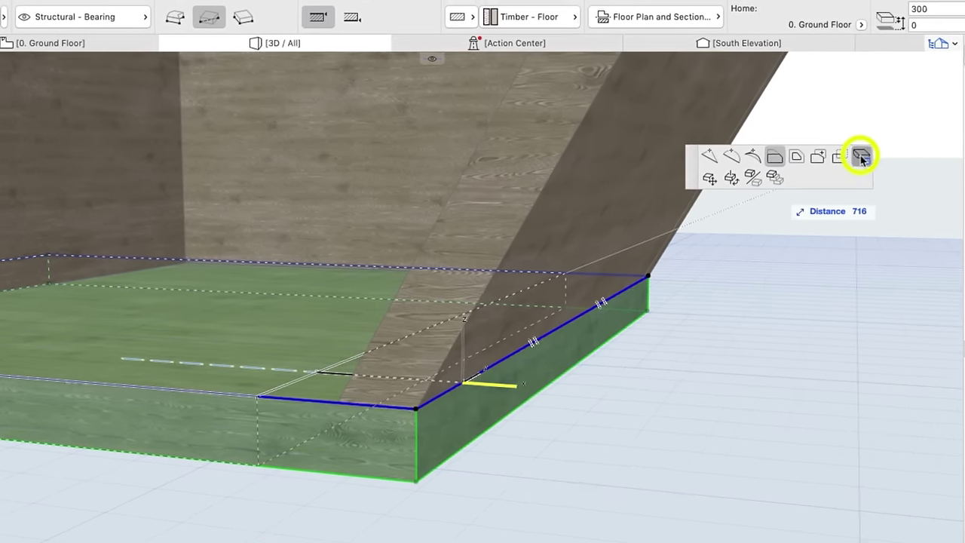
click(778, 181)
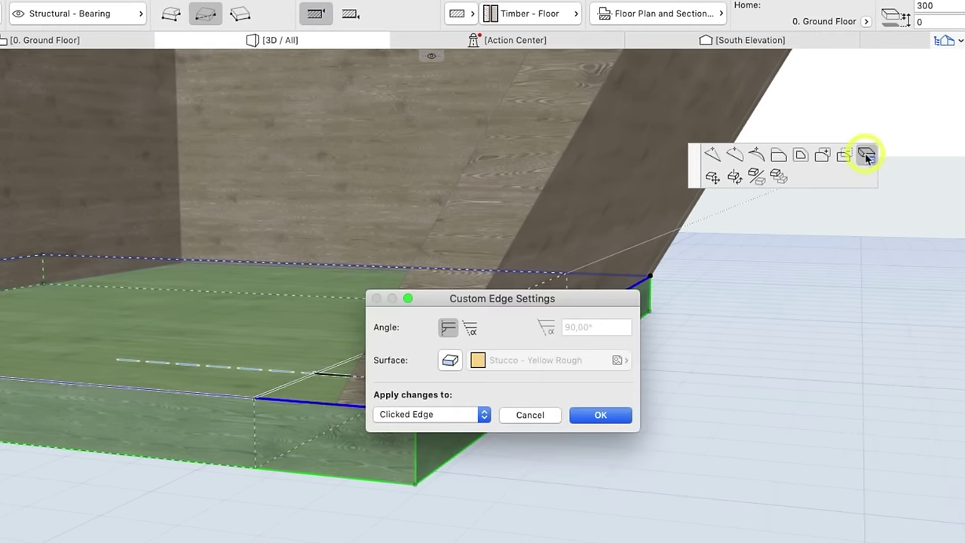
click(470, 328)
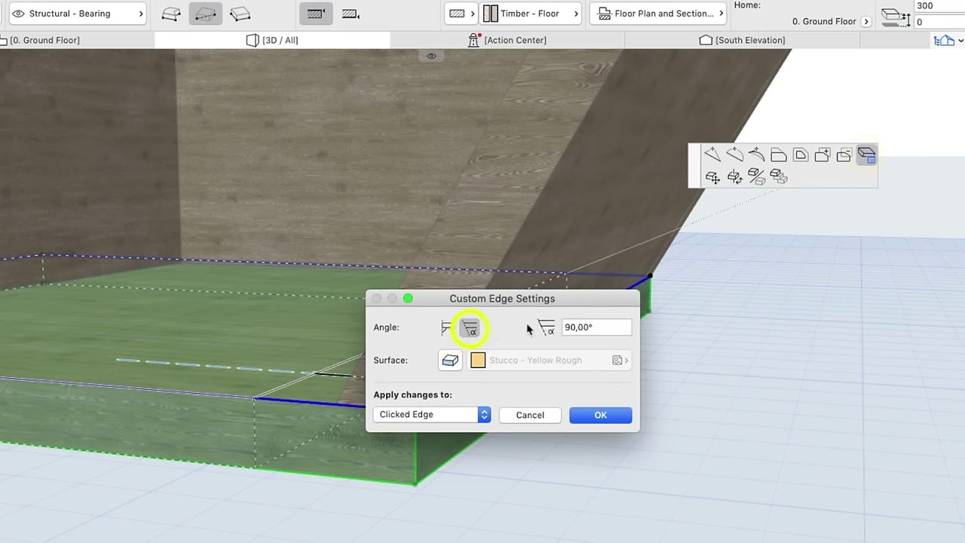
click(608, 329)
text(60)
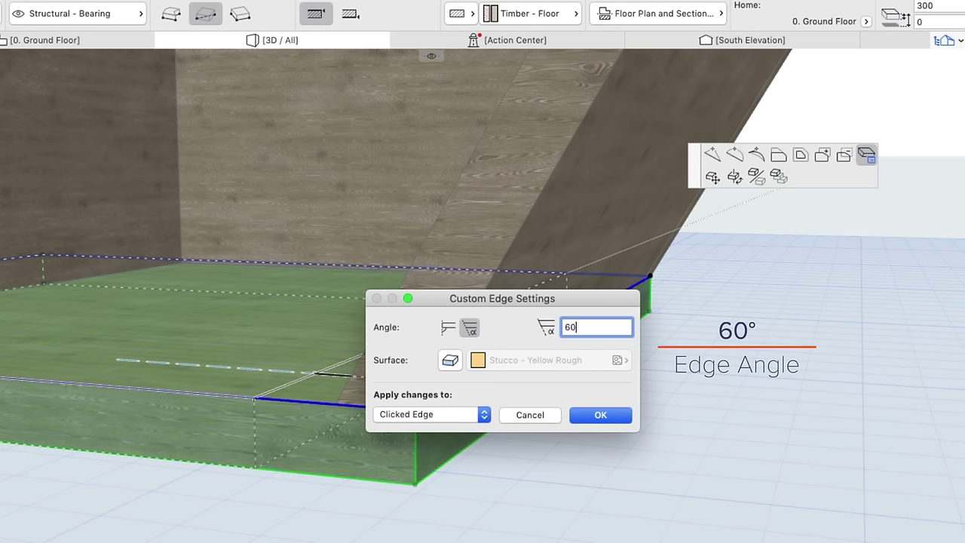
click(600, 415)
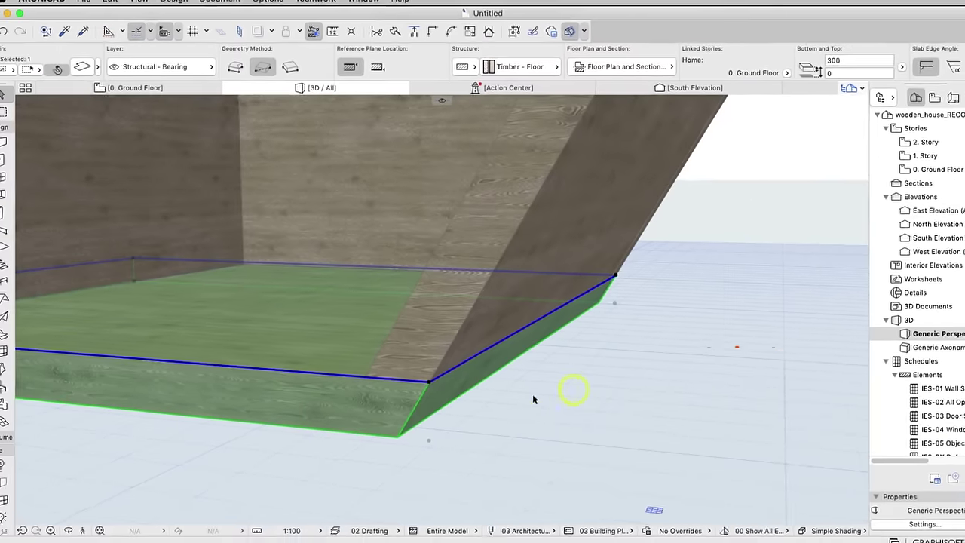
Give the slab's edge on the other side a custom 70° edge angle
mouse_move(265, 375)
shift+middle_down()
mouse_move(186, 336)
mouse_move(724, 360)
mouse_move(178, 341)
shift+middle_up()
click(288, 325)
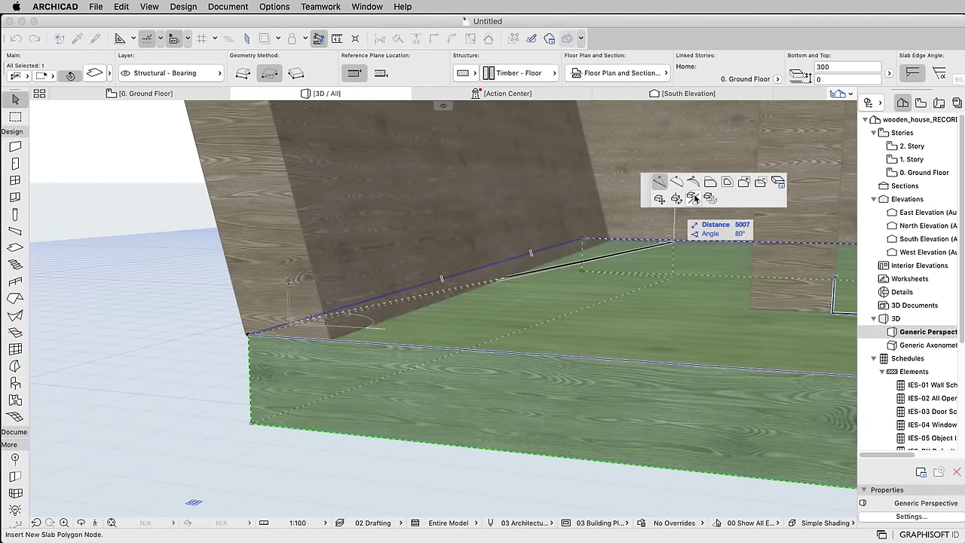
click(711, 182)
click(274, 325)
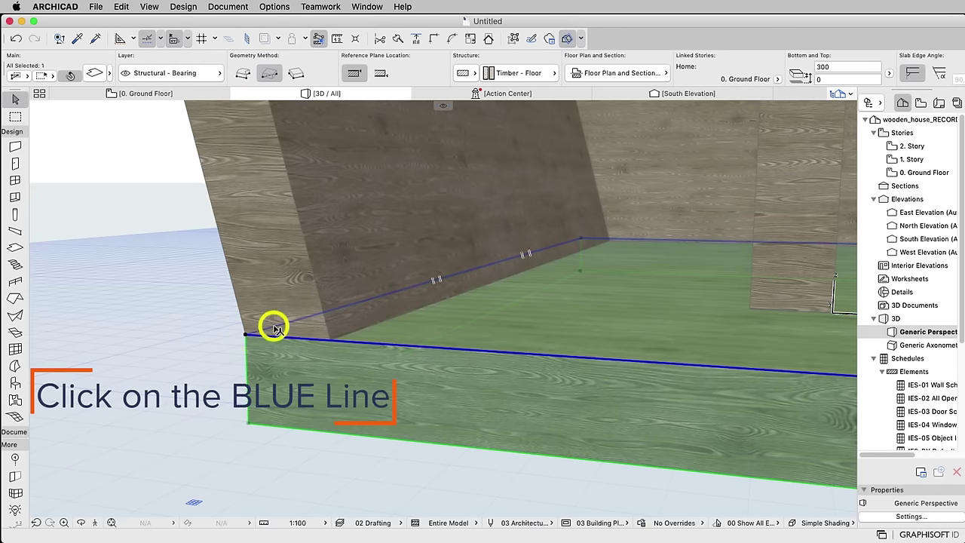
click(777, 182)
click(367, 267)
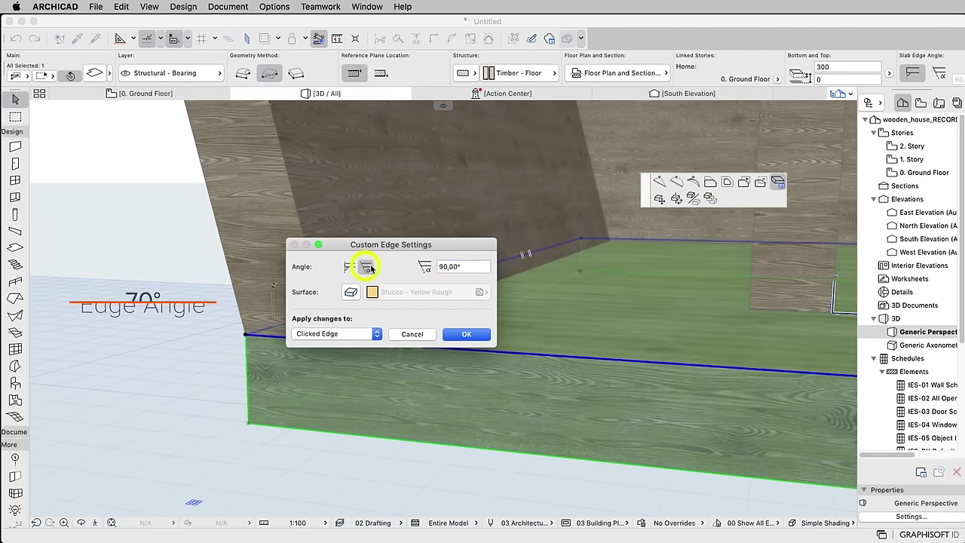
click(420, 266)
click(465, 334)
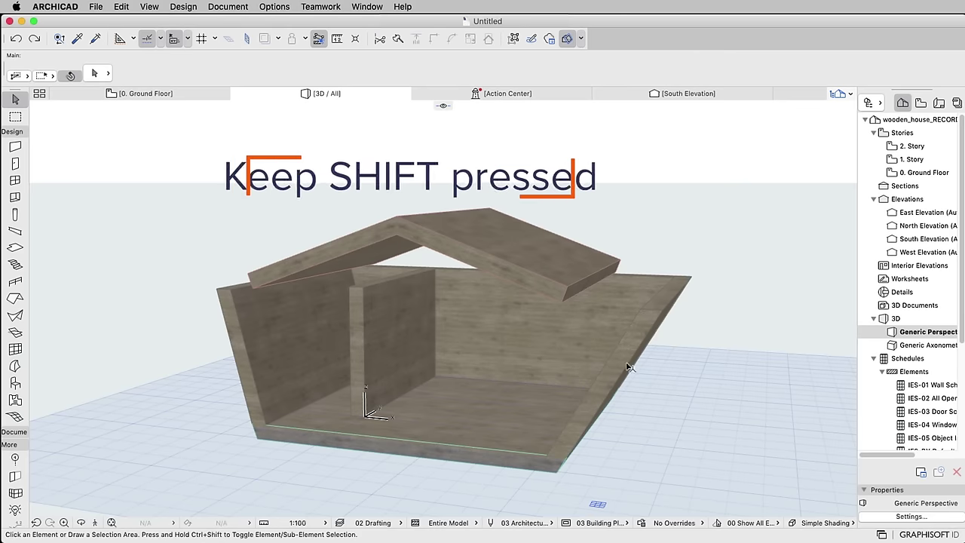
Select the right, back, middle and left walls and set their Top Offset to 2000
shift+click(626, 365)
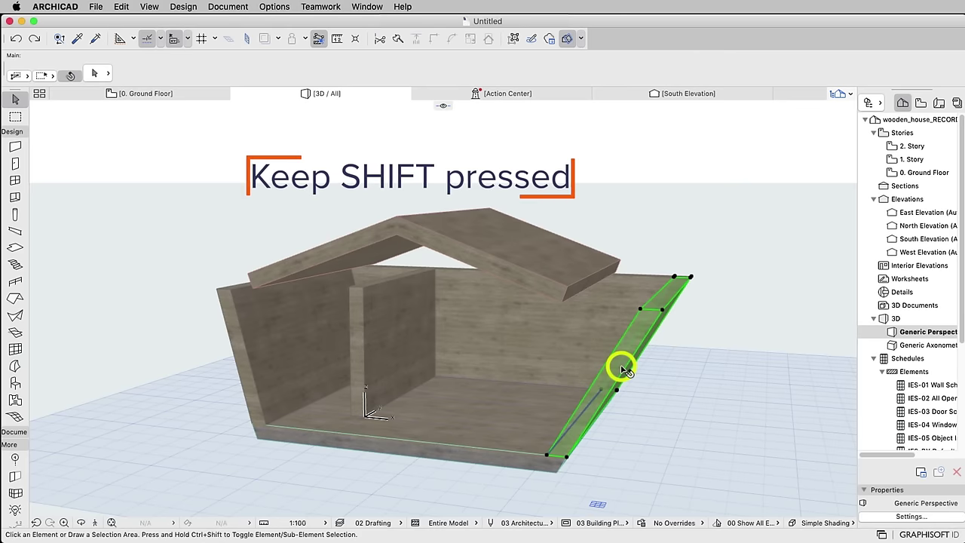
shift+click(534, 333)
shift+click(354, 381)
shift+click(278, 383)
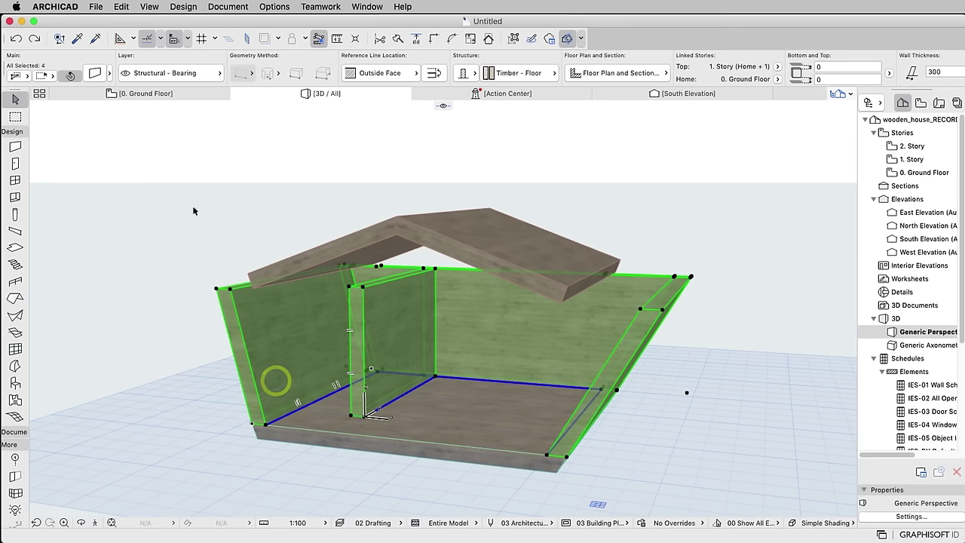
click(95, 73)
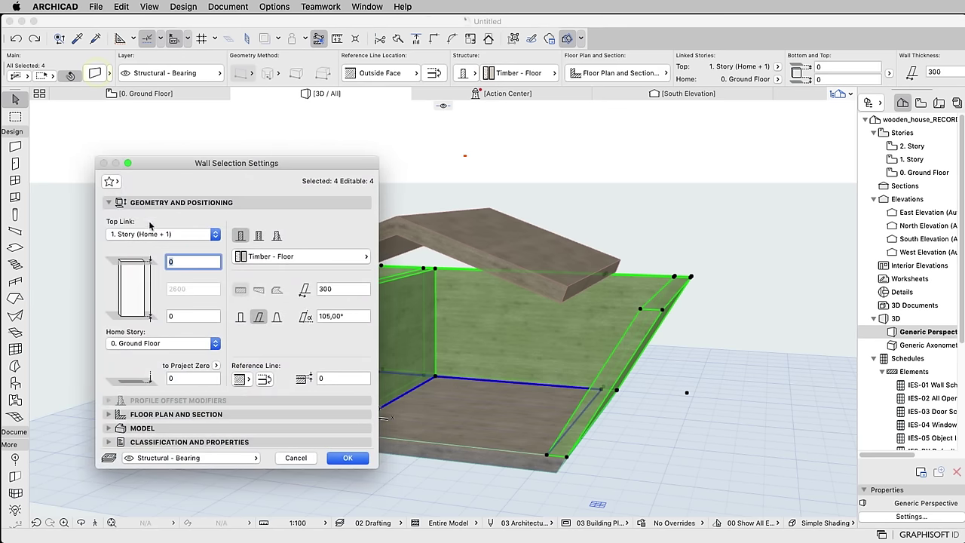
text(2000)
click(345, 459)
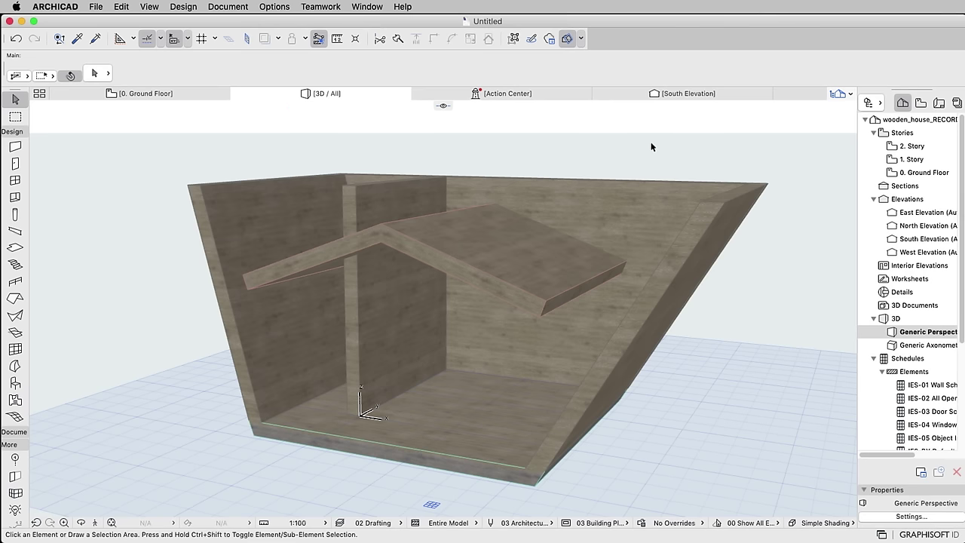
Offset the roof's front edge and a second roof edge out to the walls
click(510, 283)
click(574, 305)
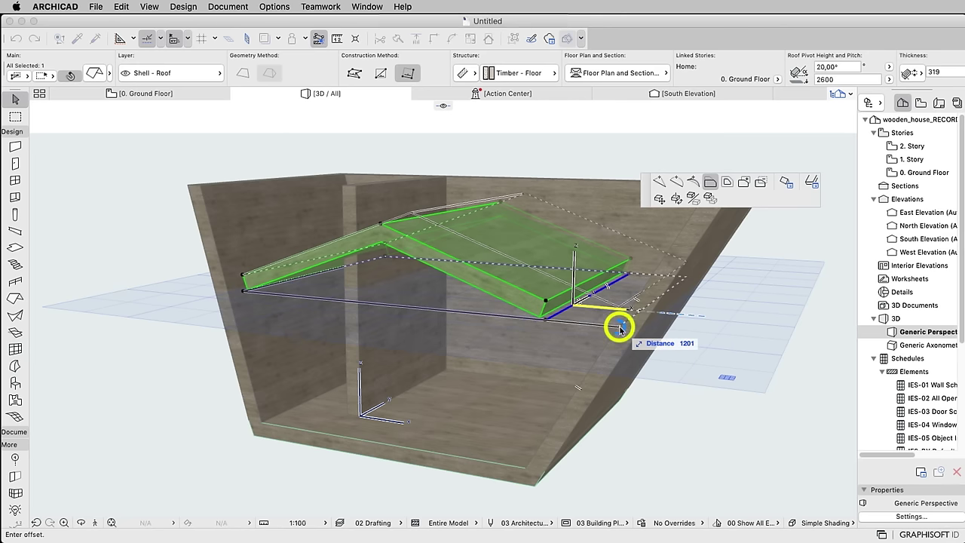
click(620, 329)
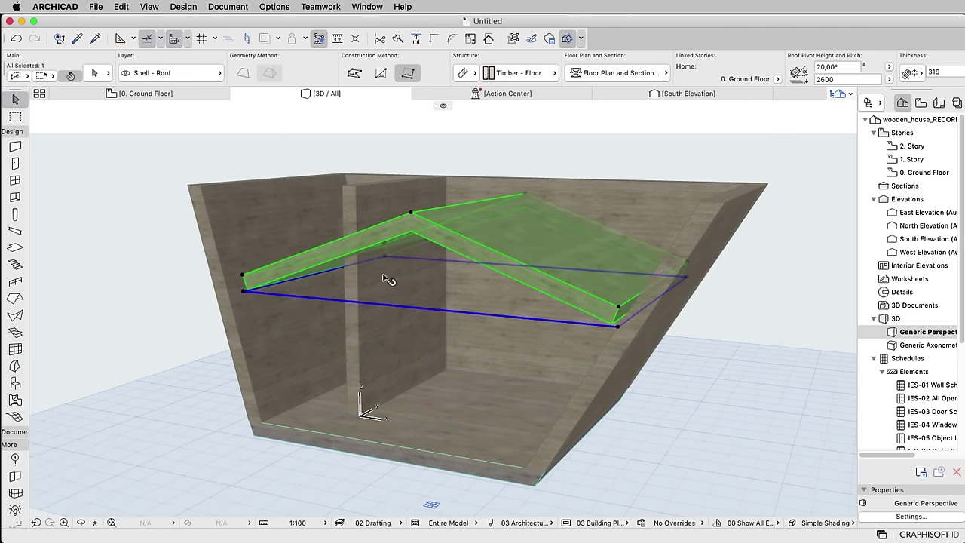
shift+middle_drag(386, 278, 635, 268)
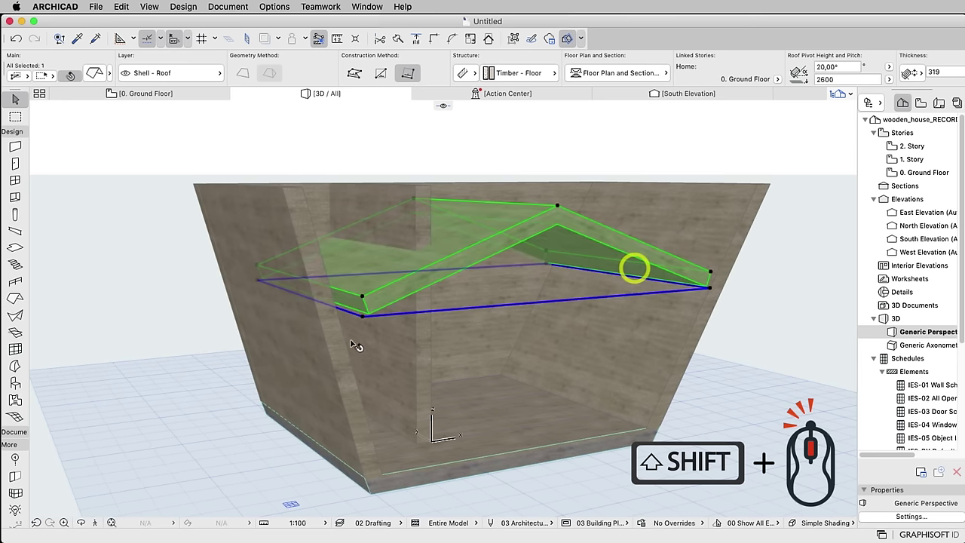
click(348, 311)
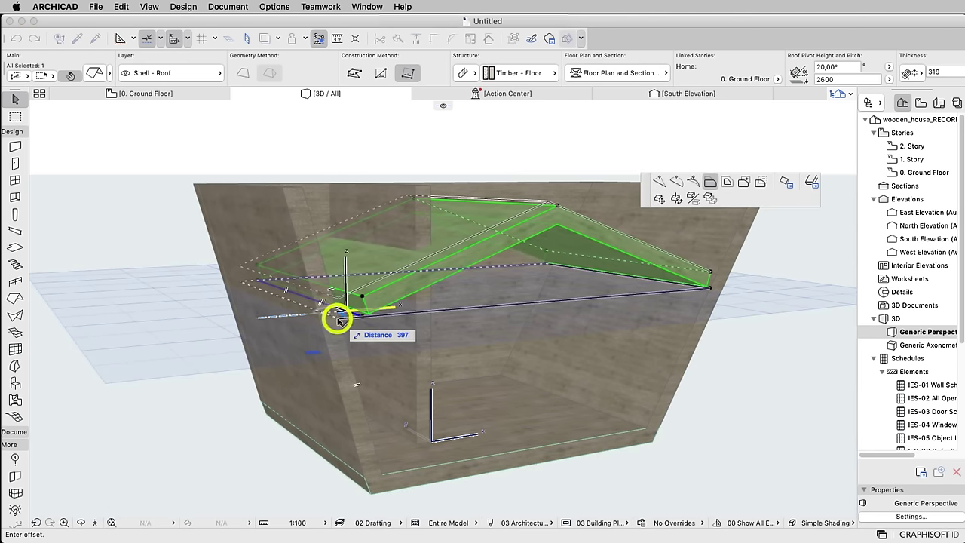
click(338, 319)
Move the roof's ridge edge to the inner wall–slab intersection, then deselect the roof
click(511, 202)
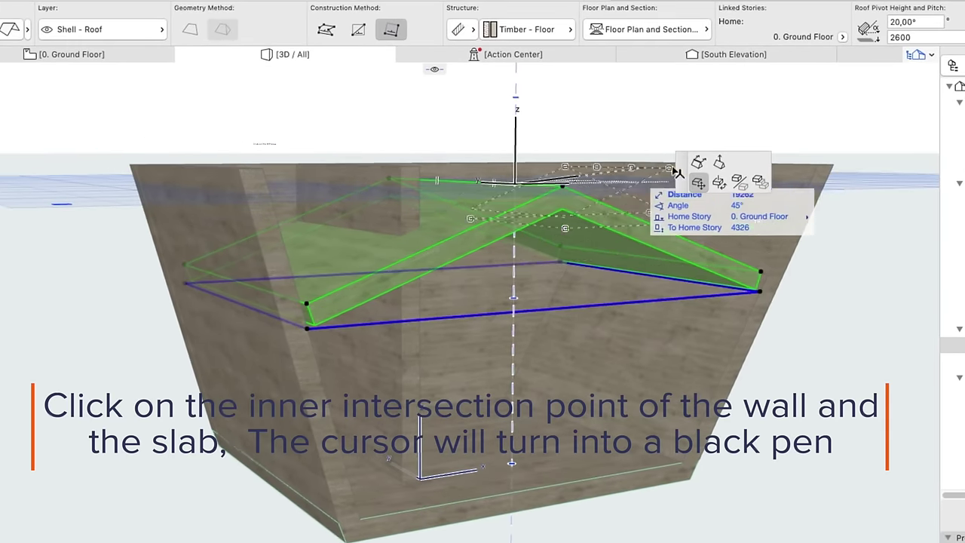
click(698, 161)
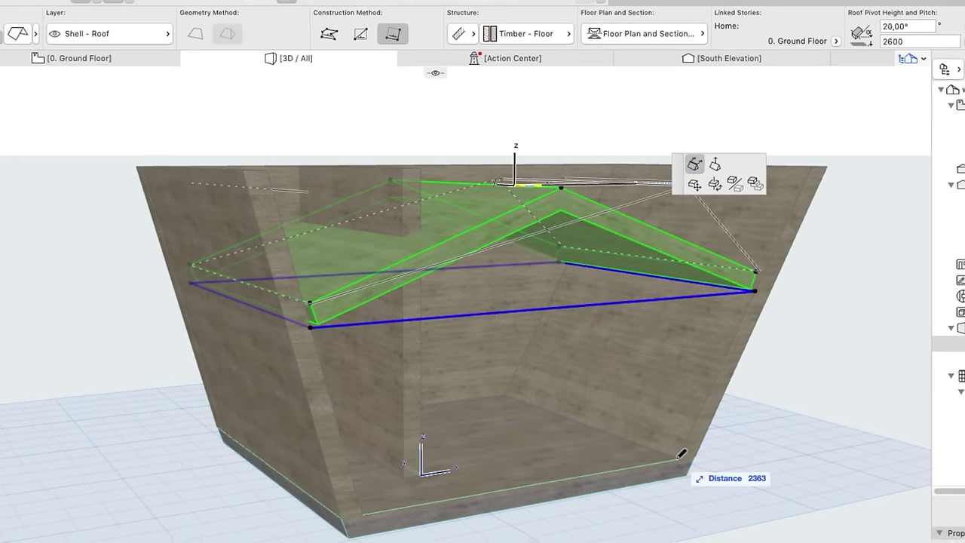
click(681, 453)
mouse_move(657, 438)
shift+middle_down()
mouse_move(542, 384)
mouse_move(463, 387)
mouse_move(444, 433)
shift+middle_up()
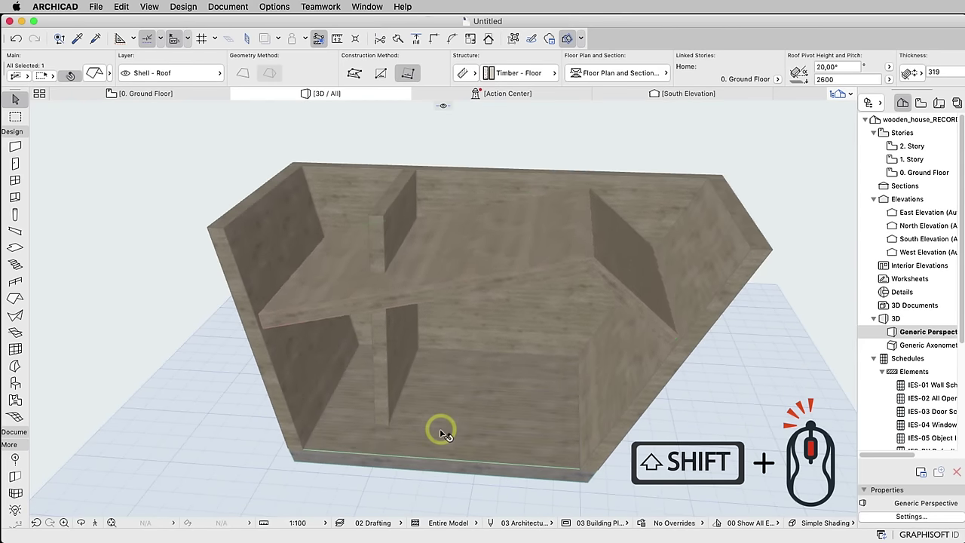
click(729, 133)
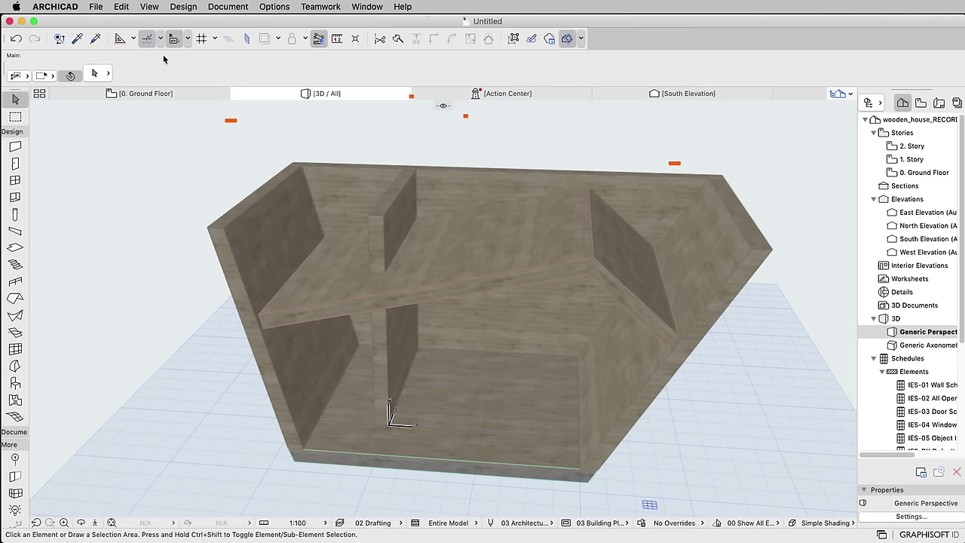
Turn on guide lines and place one along the roof edge and one diagonally across the model
key(l)
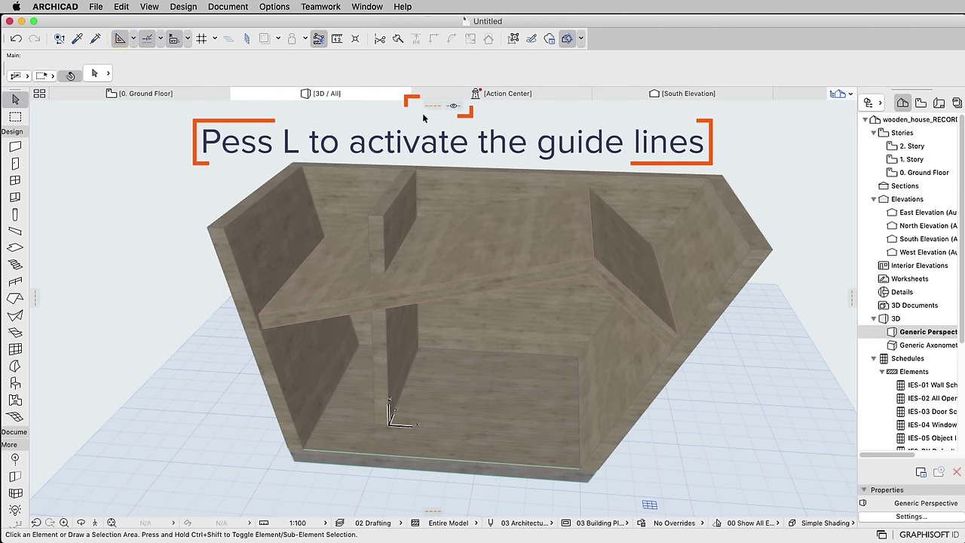
drag(433, 106, 489, 271)
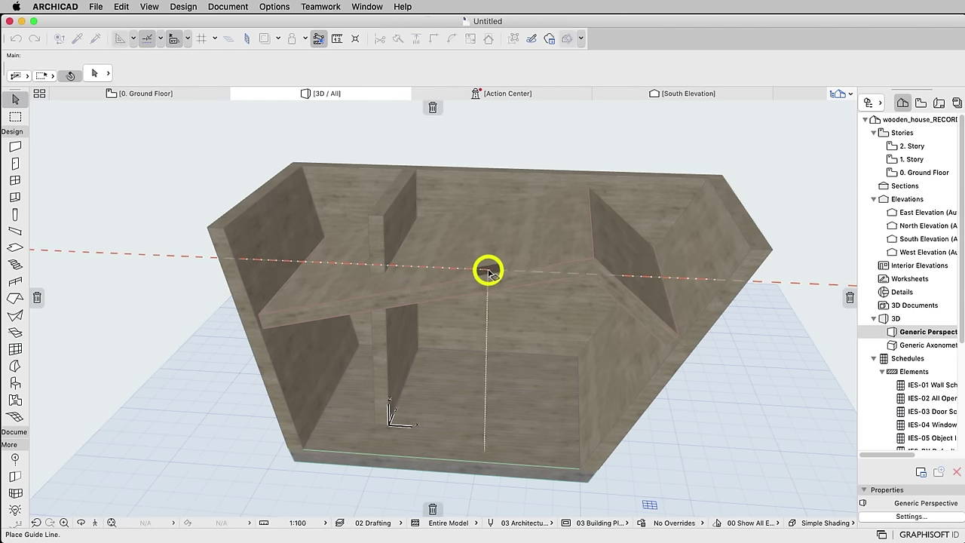
drag(488, 272, 487, 273)
drag(429, 108, 618, 280)
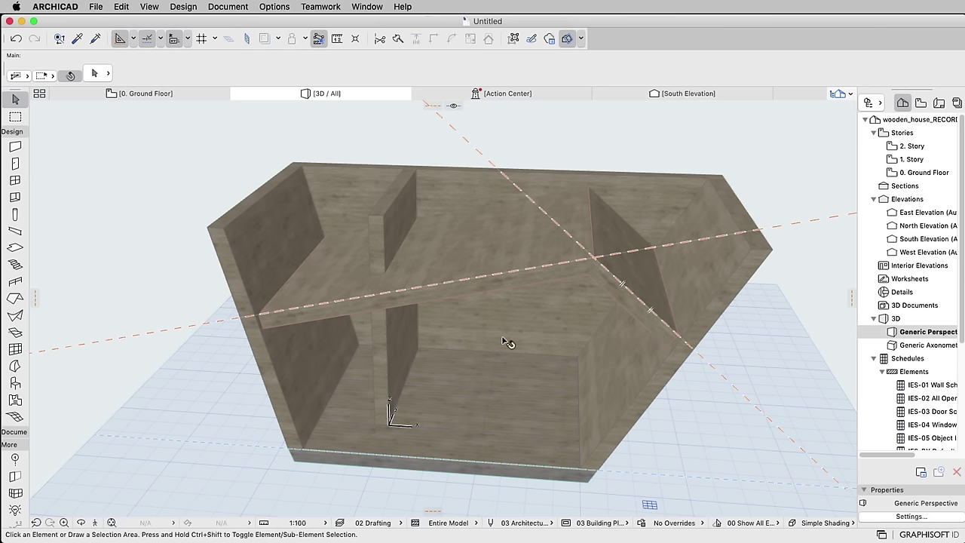
Extend two remaining roof edges out to the guide lines
shift+middle_drag(285, 305, 356, 302)
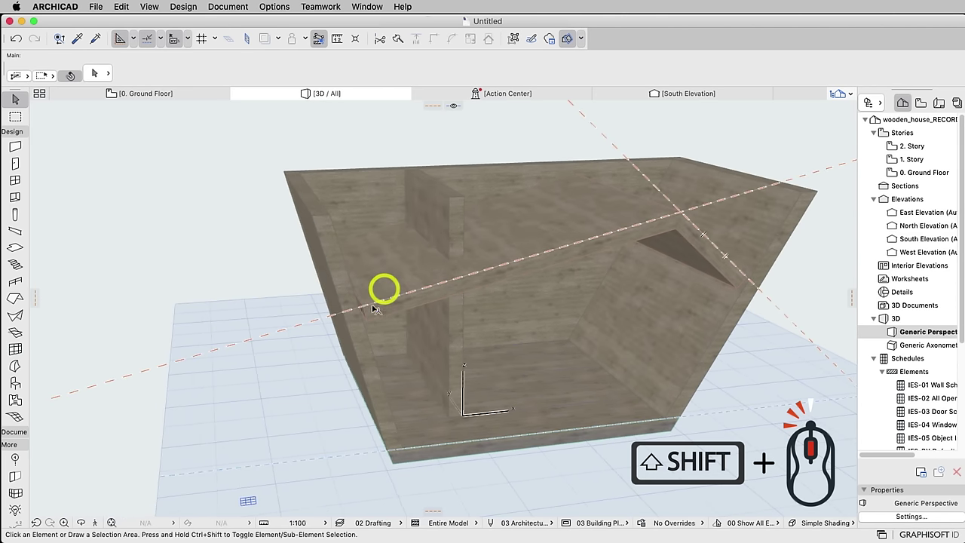
scroll(355, 302, up, 3)
scroll(366, 305, up, 3)
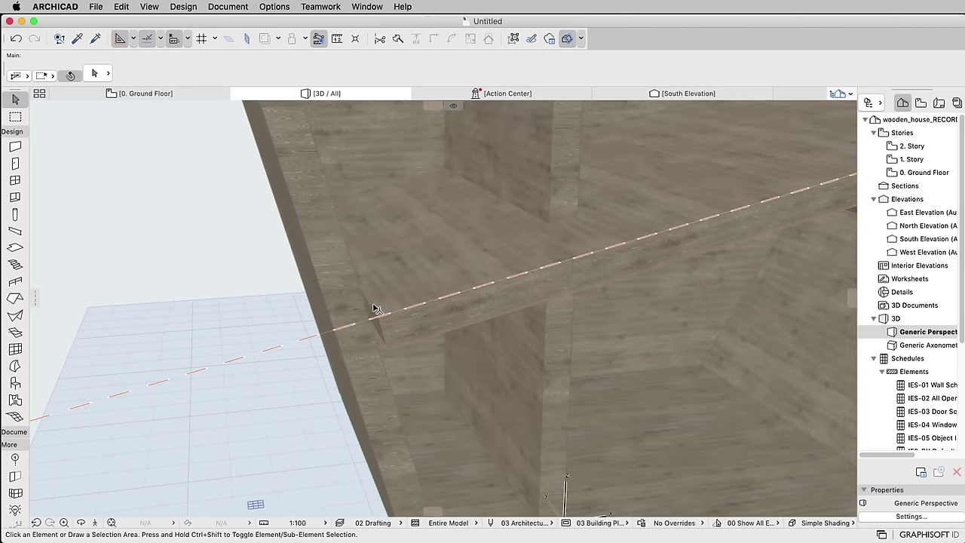
click(374, 307)
click(372, 306)
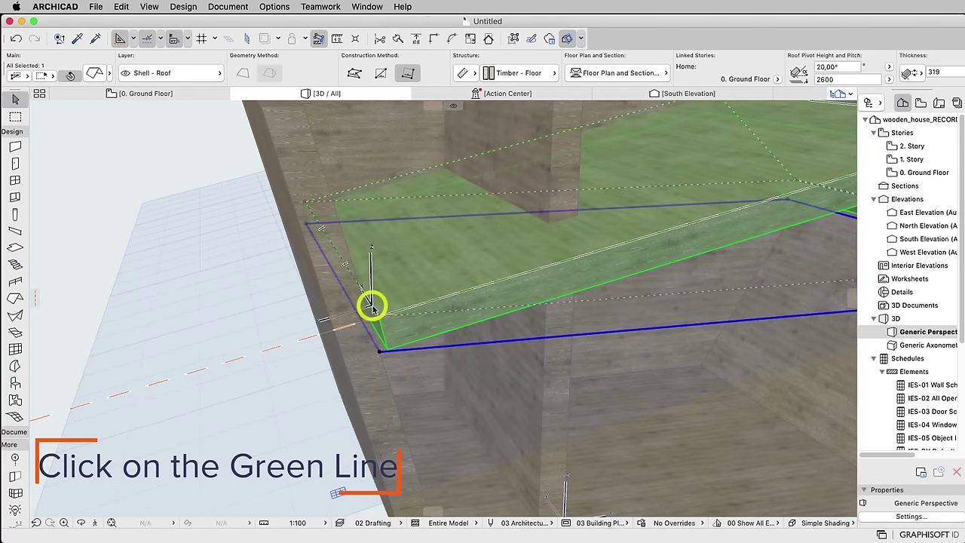
click(334, 330)
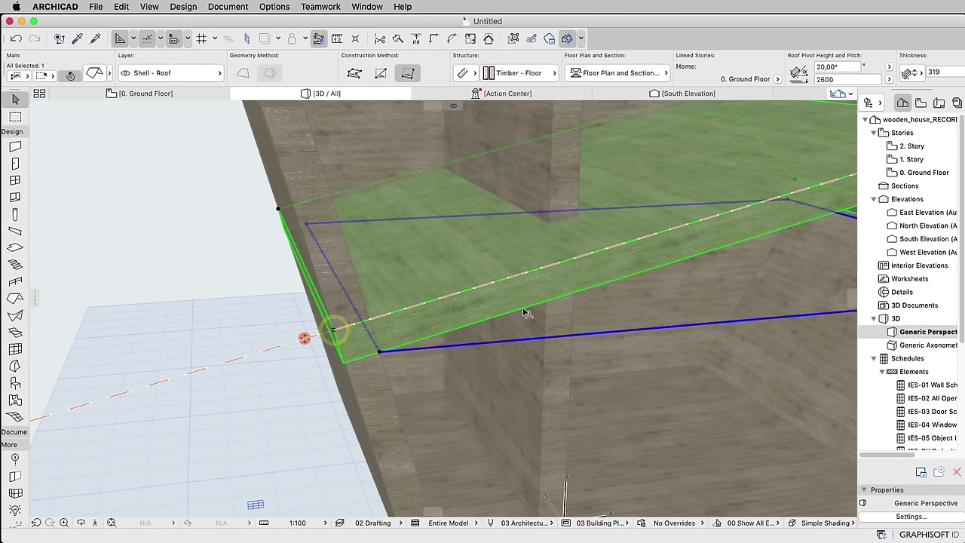
shift+middle_drag(711, 297, 417, 290)
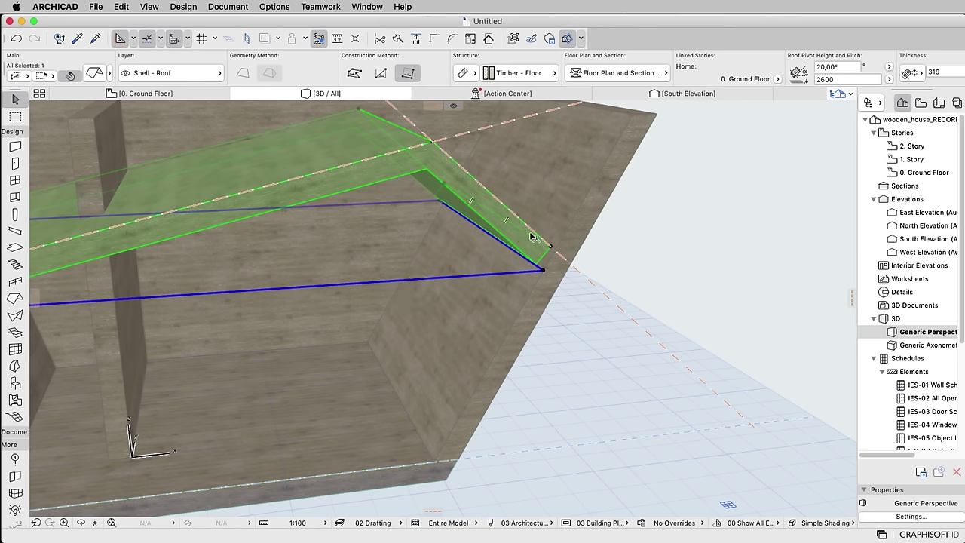
click(525, 232)
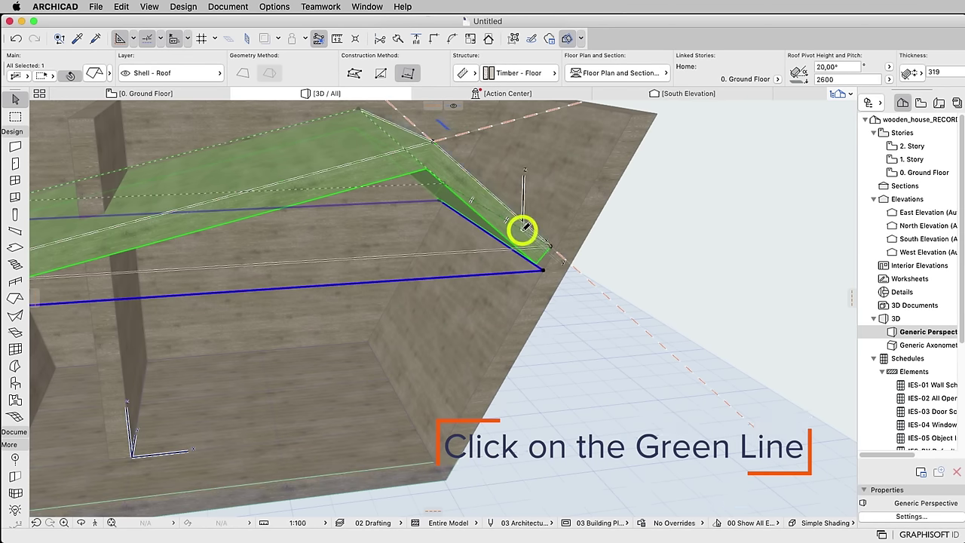
click(571, 265)
mouse_move(561, 303)
shift+middle_down()
mouse_move(474, 271)
mouse_move(422, 279)
shift+middle_up()
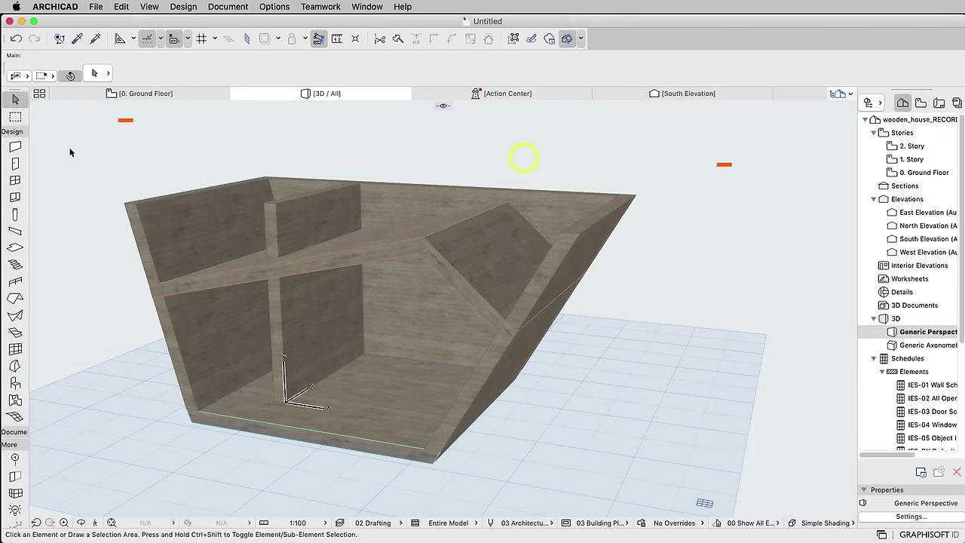
Trim the selected walls to the roof, then clear the selection and orbit to the front
drag(104, 130, 599, 323)
right_click(653, 269)
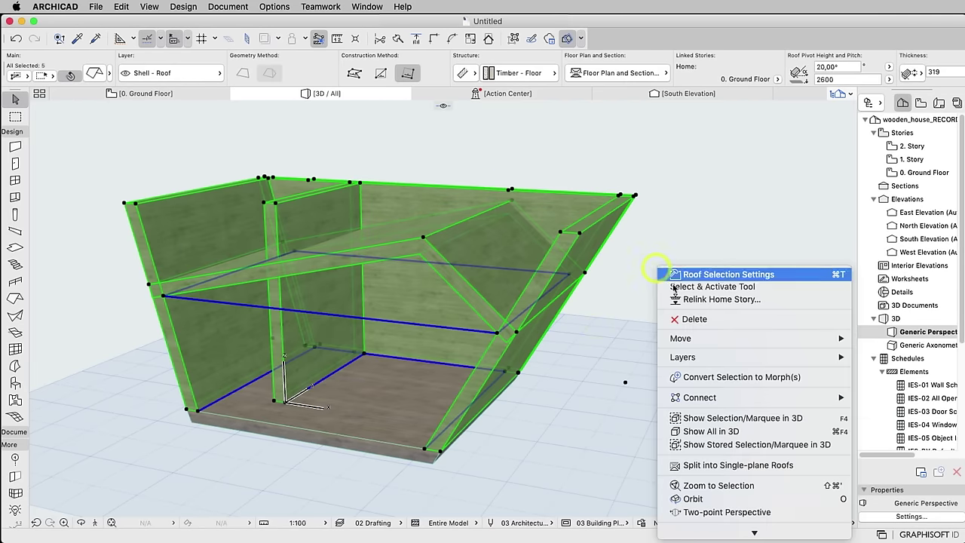
mouse_move(700, 397)
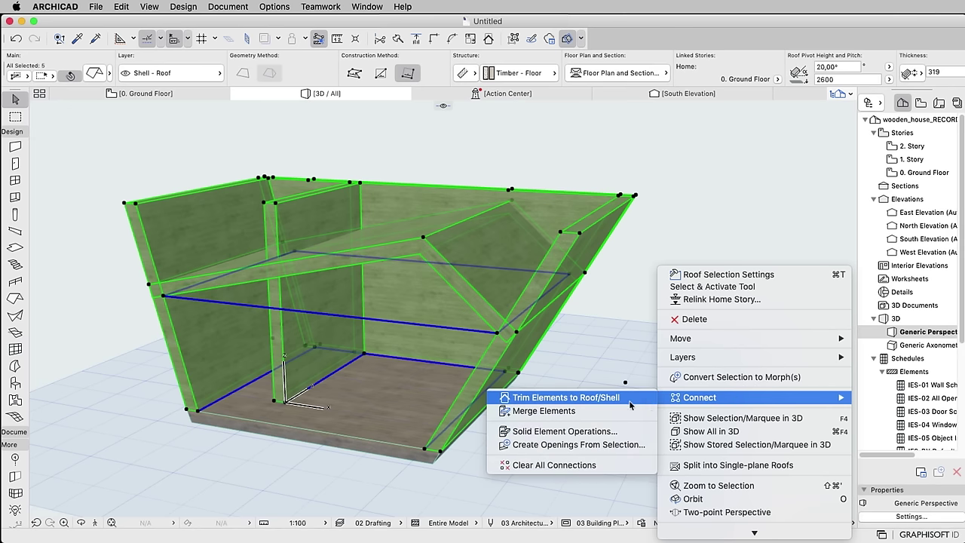
click(600, 405)
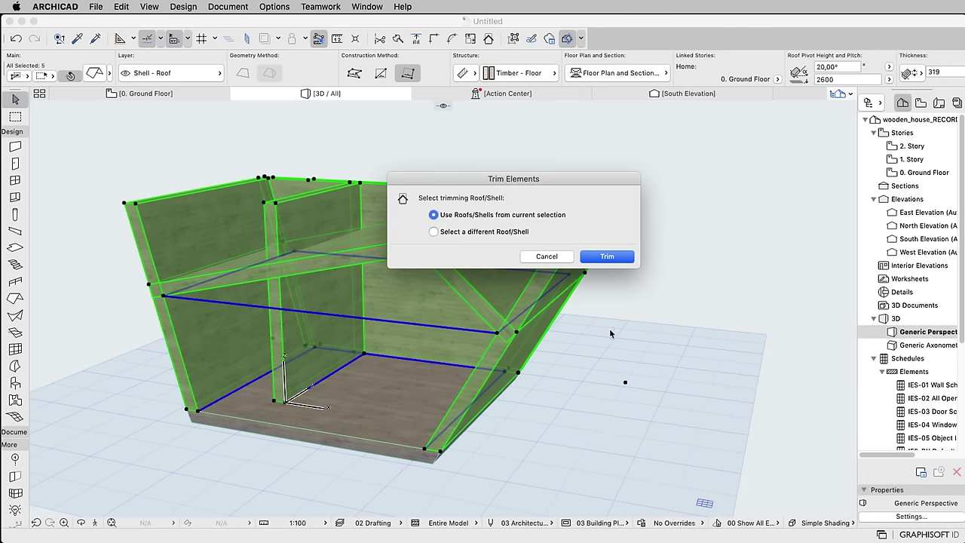
click(609, 259)
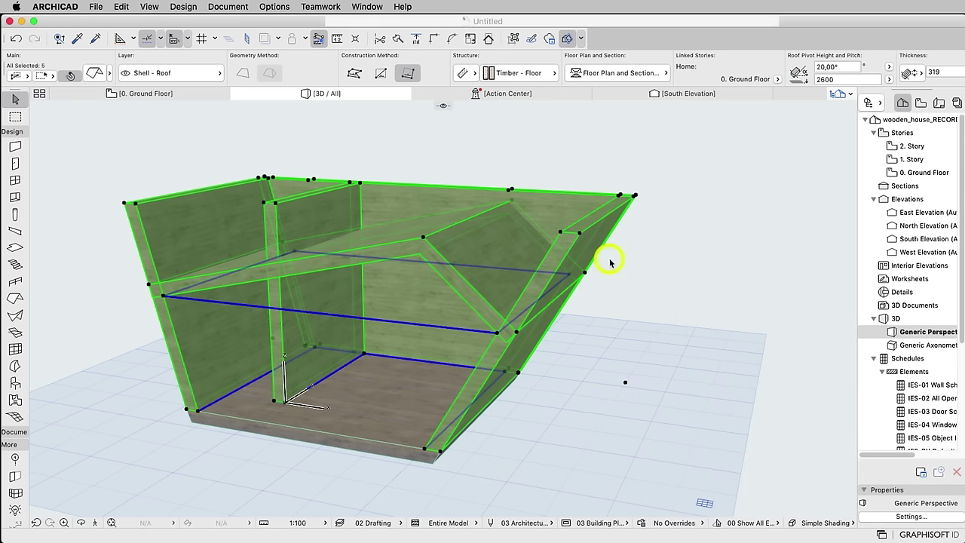
click(632, 261)
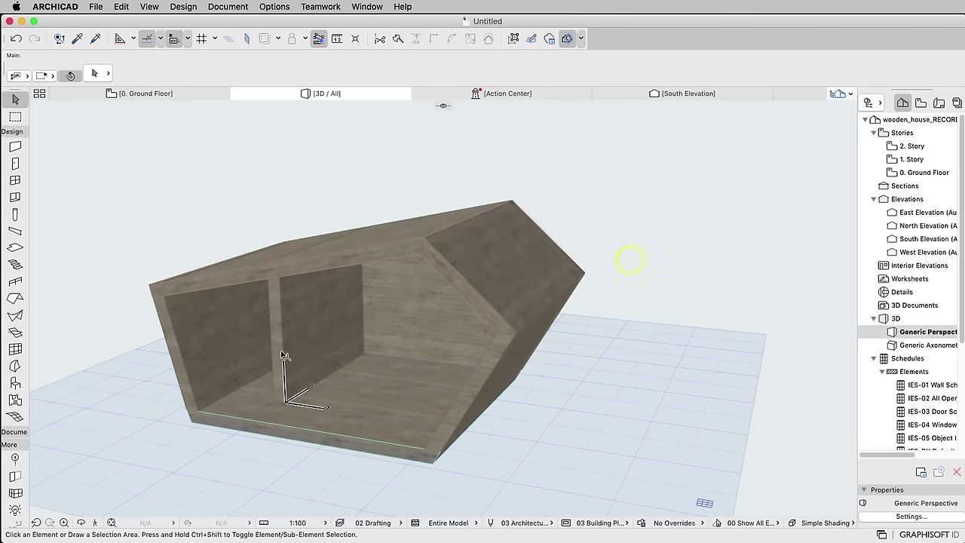
shift+middle_drag(283, 348, 491, 317)
Give the roof's upper edge a custom 50° angle through Custom Edge Settings
scroll(316, 270, up, 5)
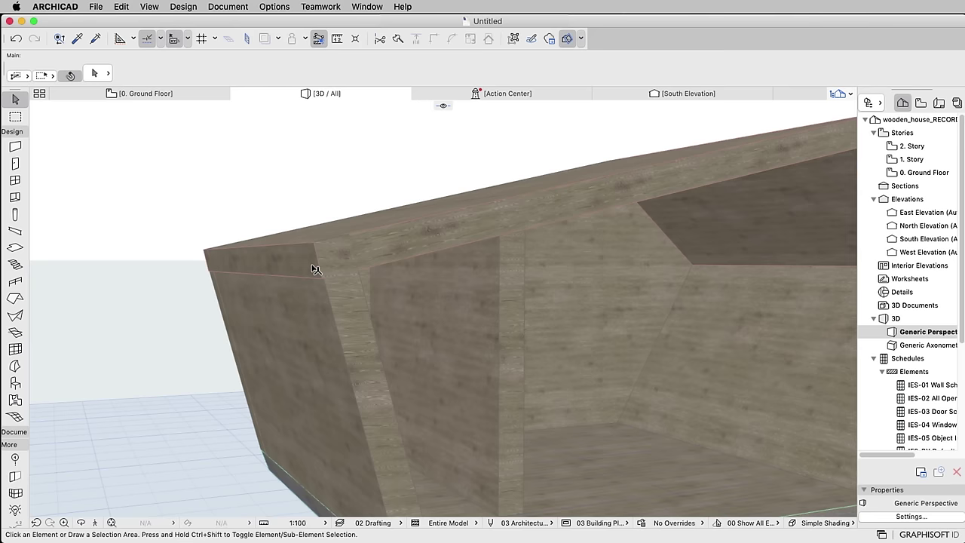
scroll(316, 270, up, 2)
click(317, 279)
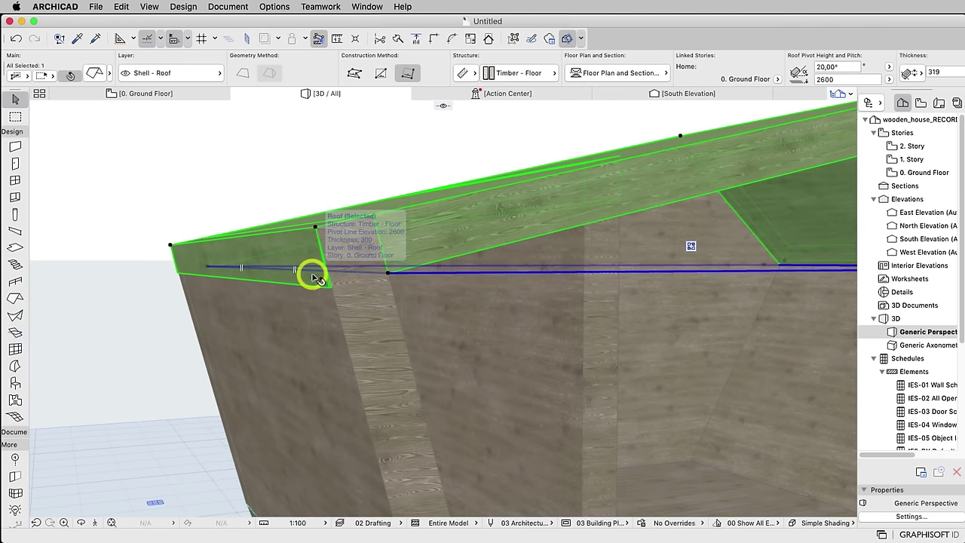
click(293, 234)
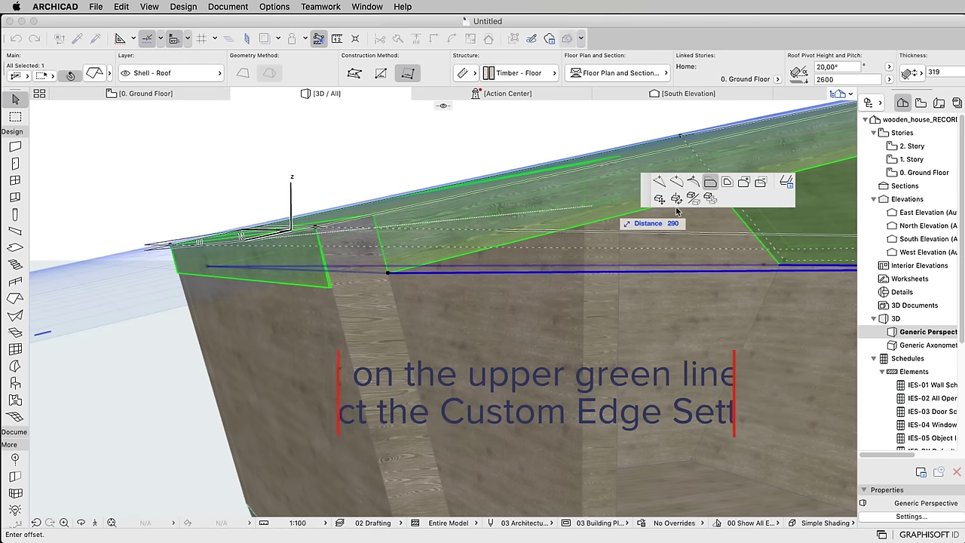
click(786, 184)
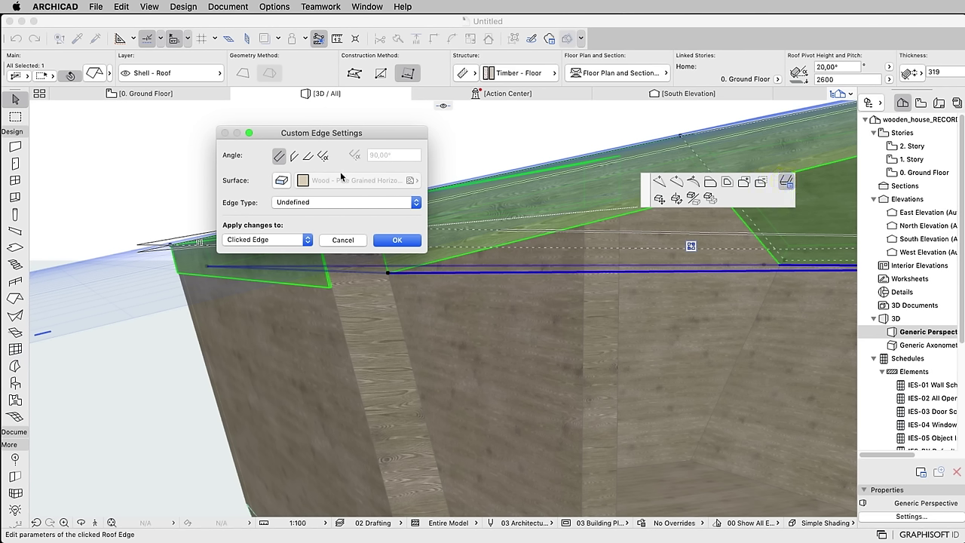
click(323, 157)
click(394, 155)
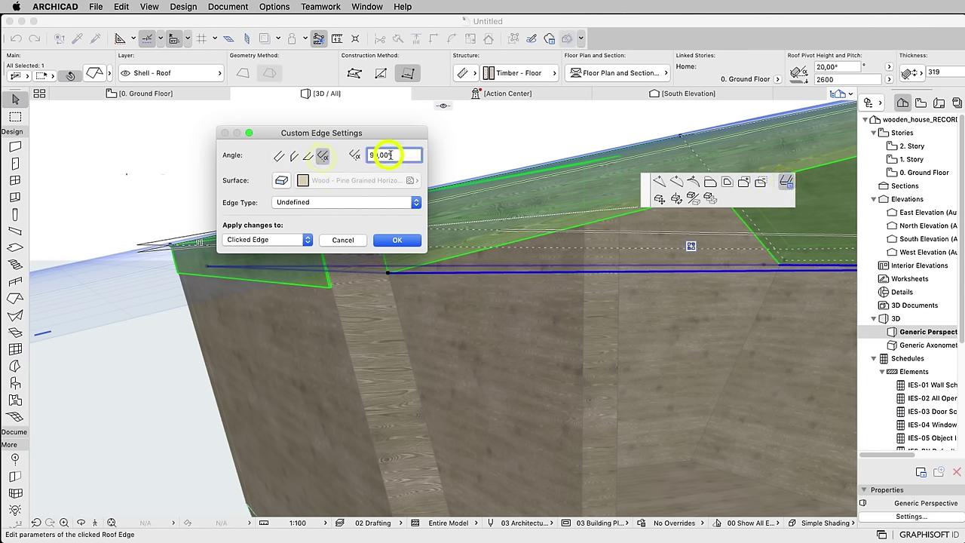
text(50)
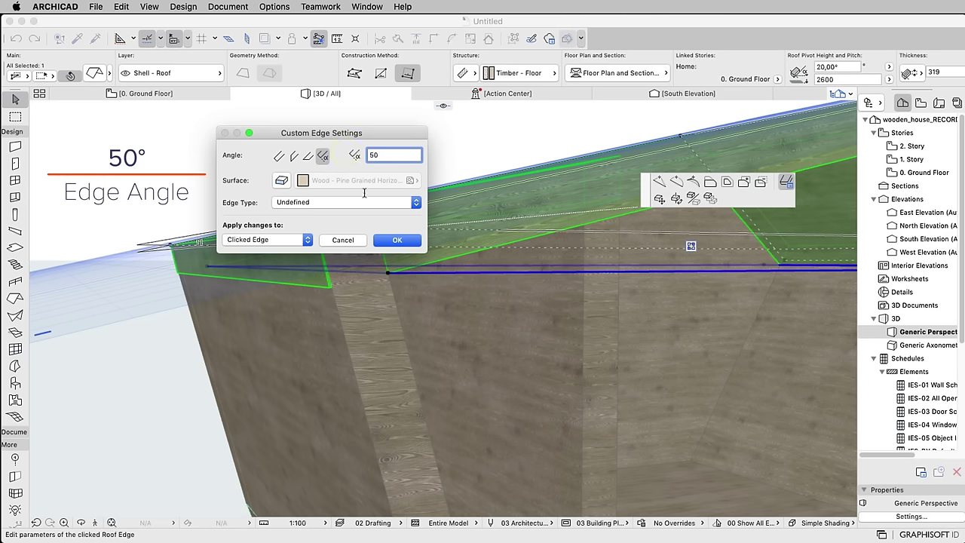
click(393, 239)
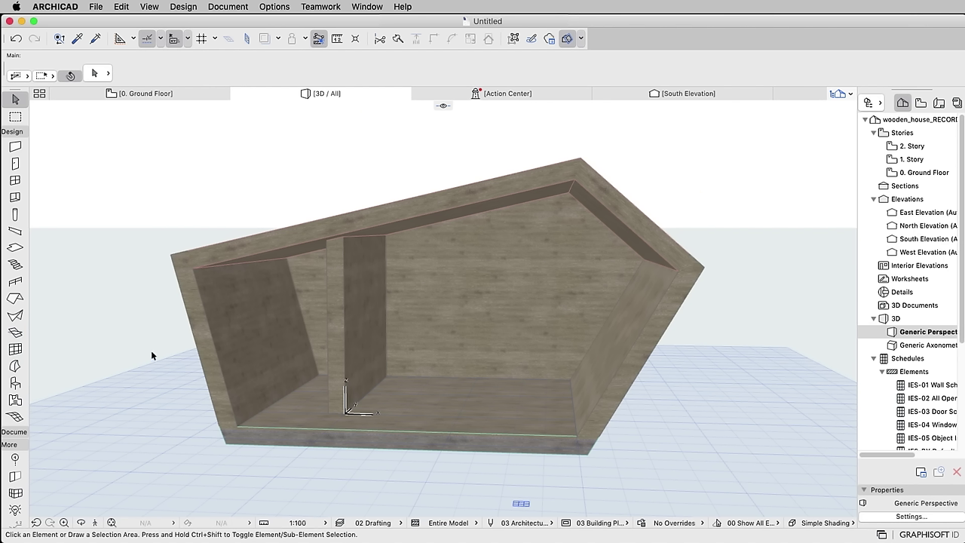
Apply the Empty favorite scheme and its panel type to the default Curtain Wall settings
click(17, 350)
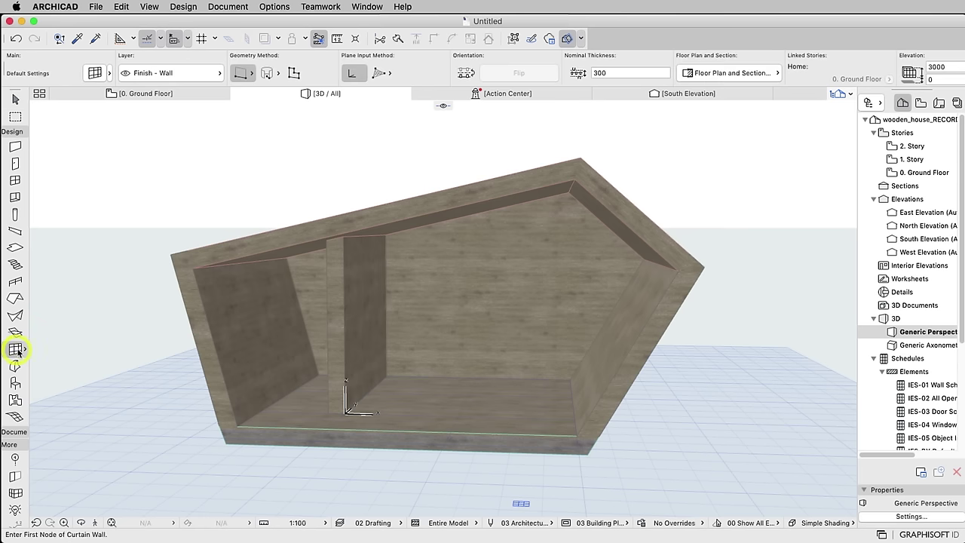
click(95, 73)
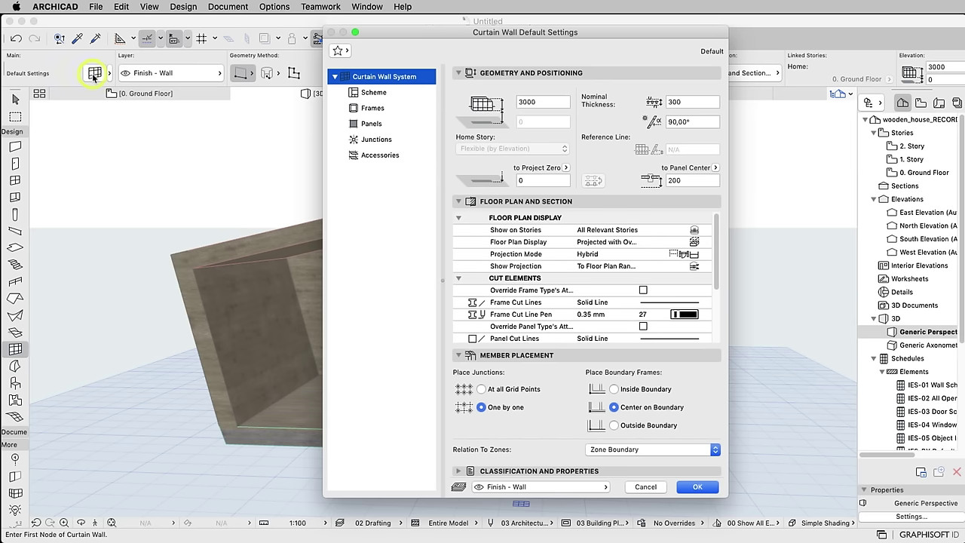
click(370, 94)
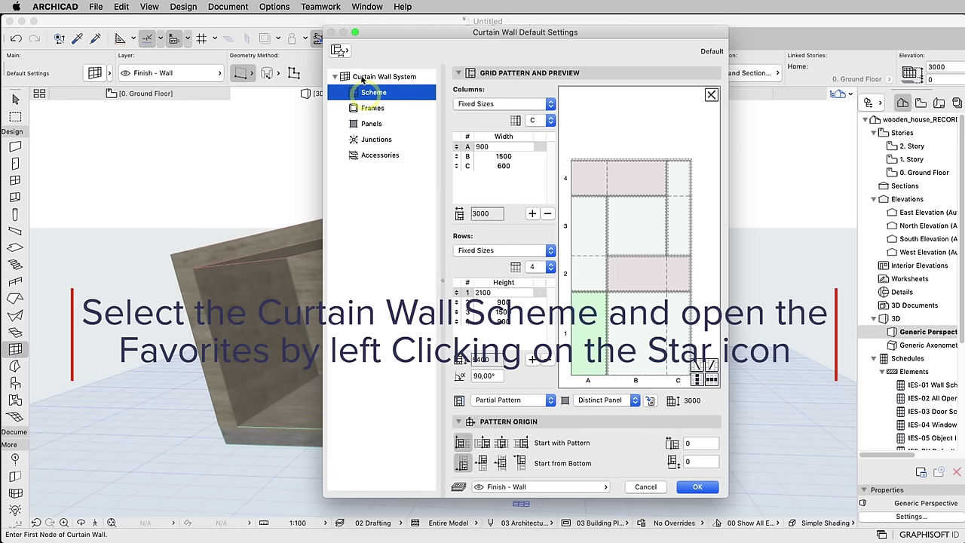
click(341, 51)
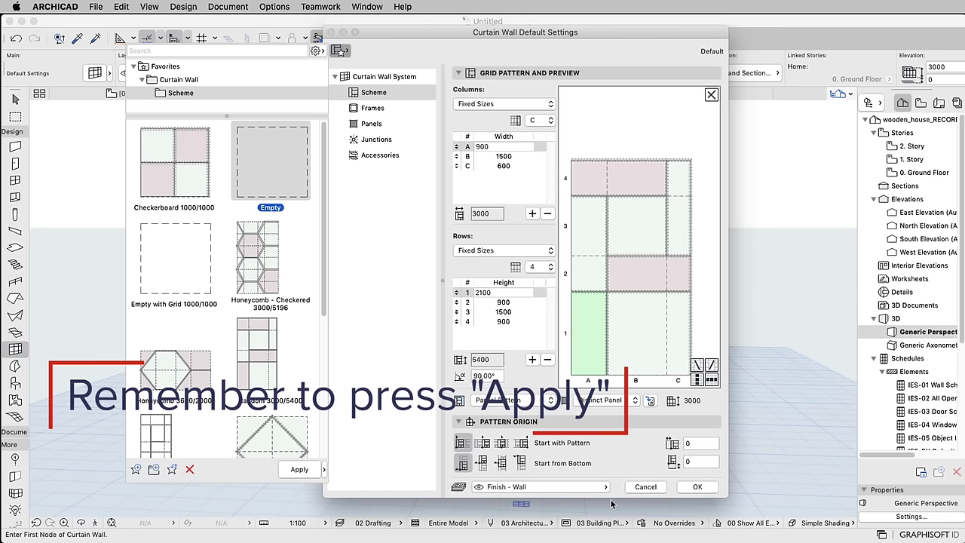
click(298, 471)
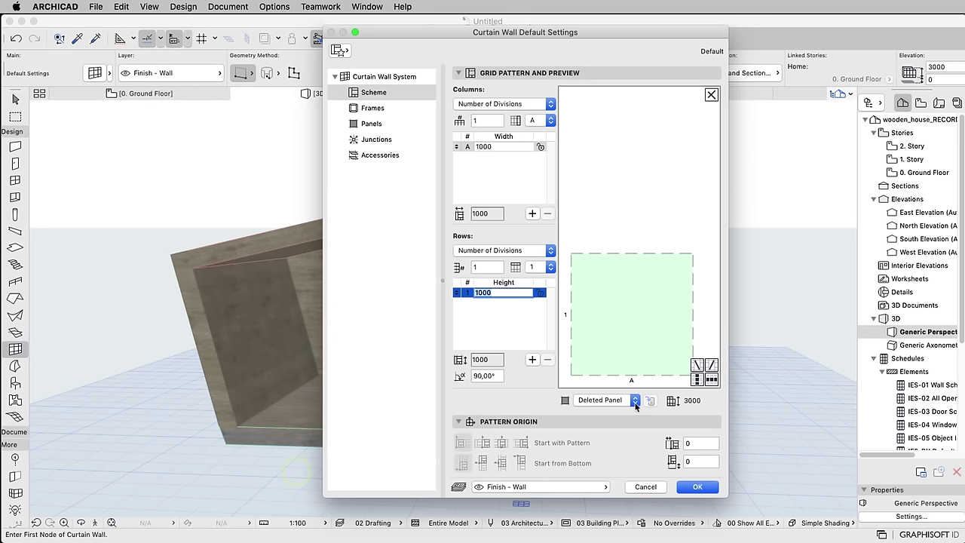
click(635, 400)
click(604, 427)
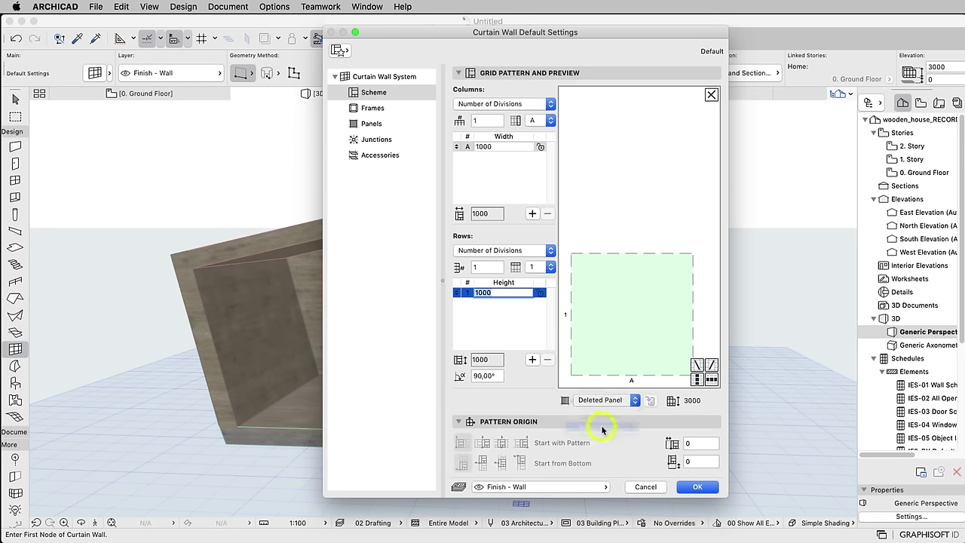
click(377, 111)
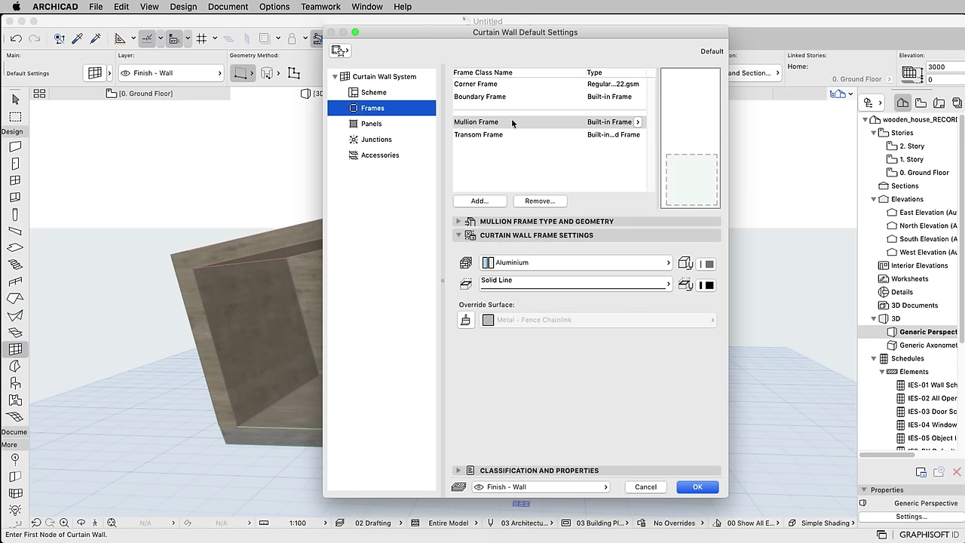
Override the mullion and boundary frame surfaces with Paint - Ivory Black
click(467, 323)
click(488, 320)
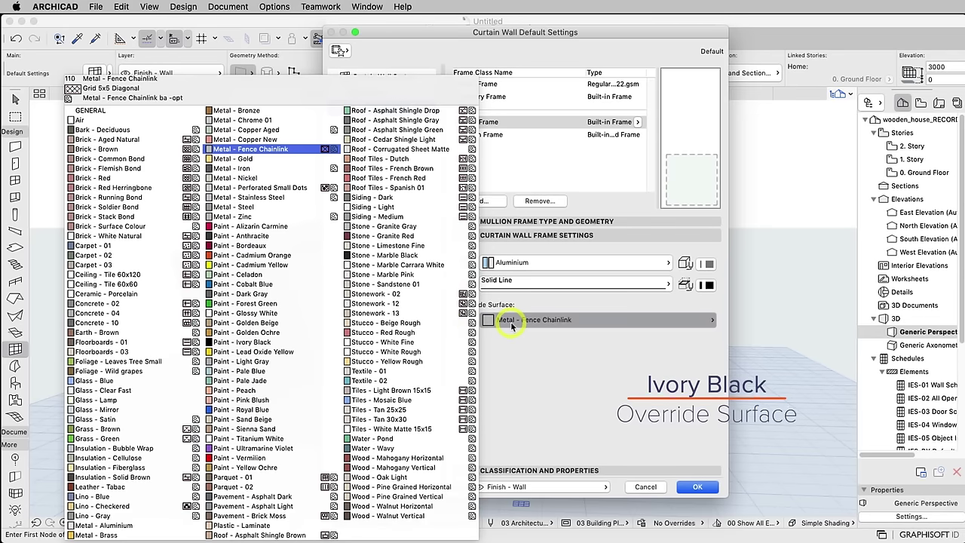
text(iv)
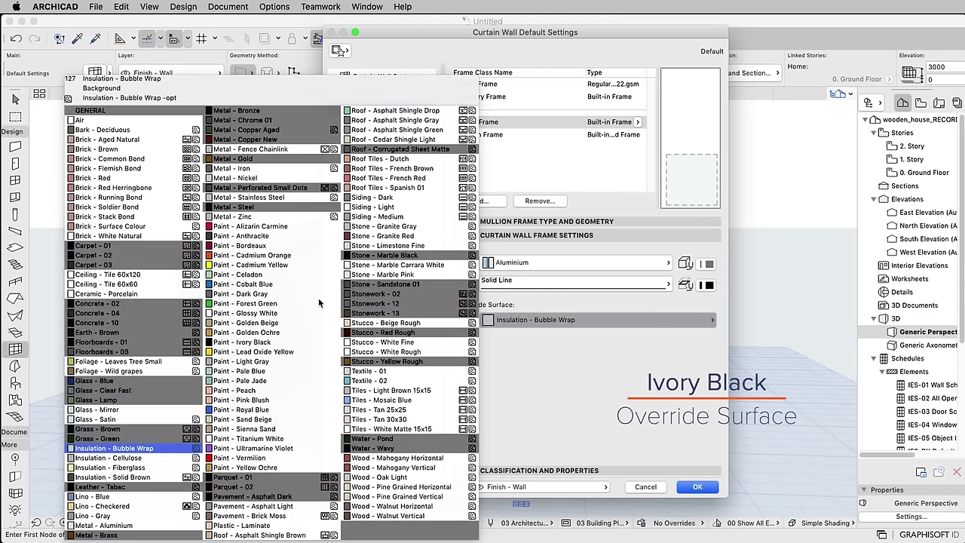
key(Return)
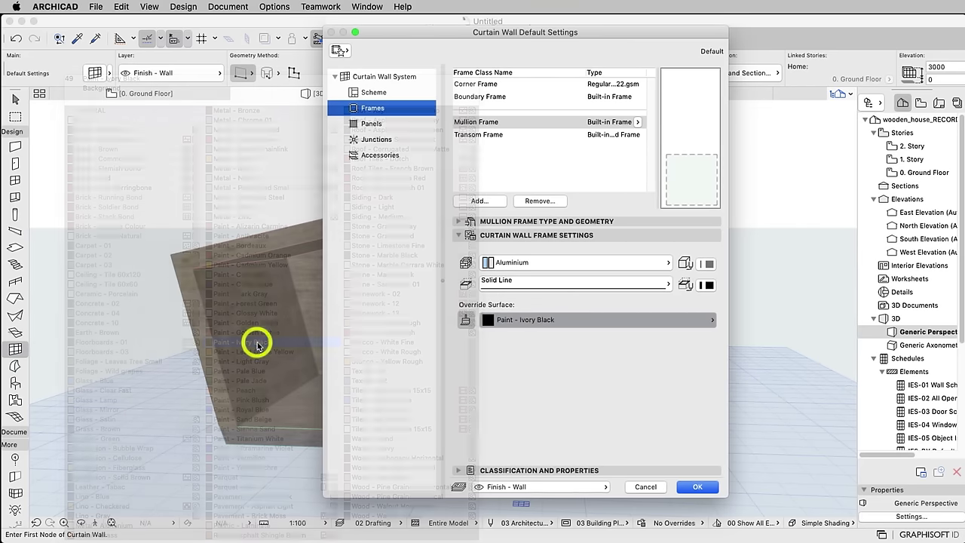
click(501, 97)
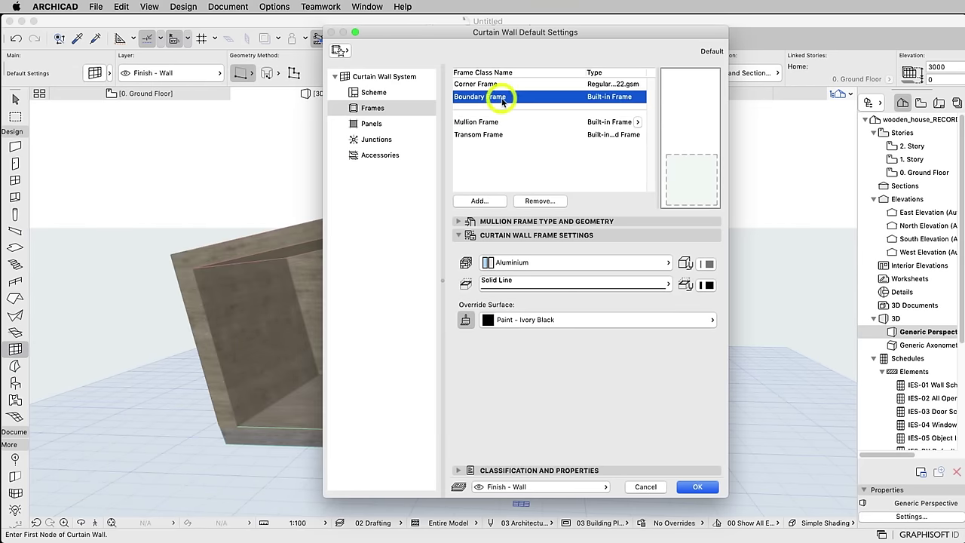
click(473, 320)
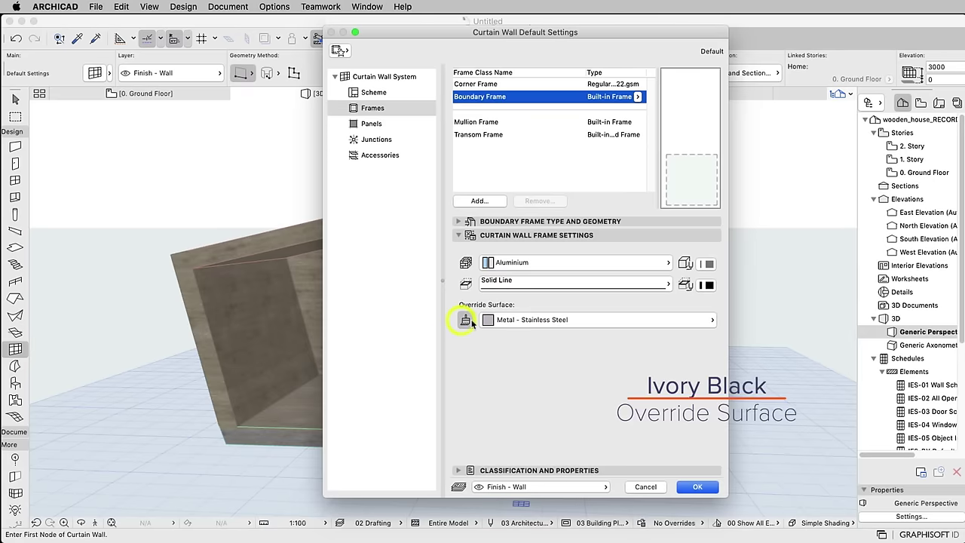
click(517, 323)
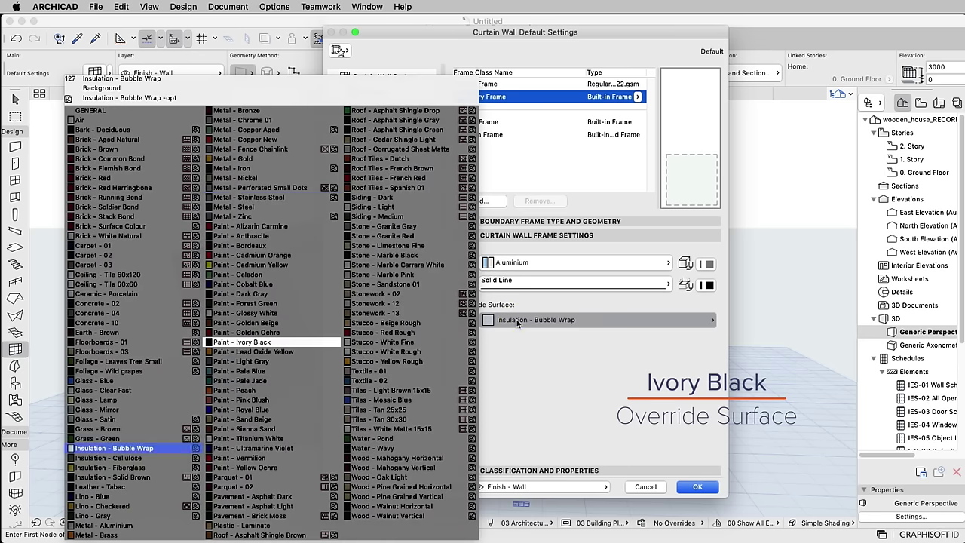
click(226, 342)
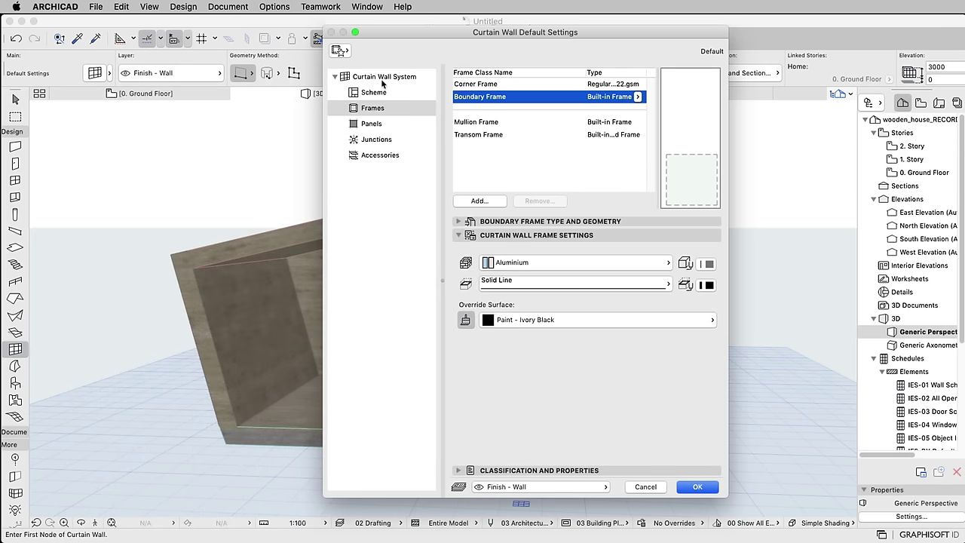
Set the panel-centre offset to 0, place boundary frames Inside Boundary, and accept the settings
click(384, 77)
click(693, 180)
drag(777, 143, 718, 145)
text(0)
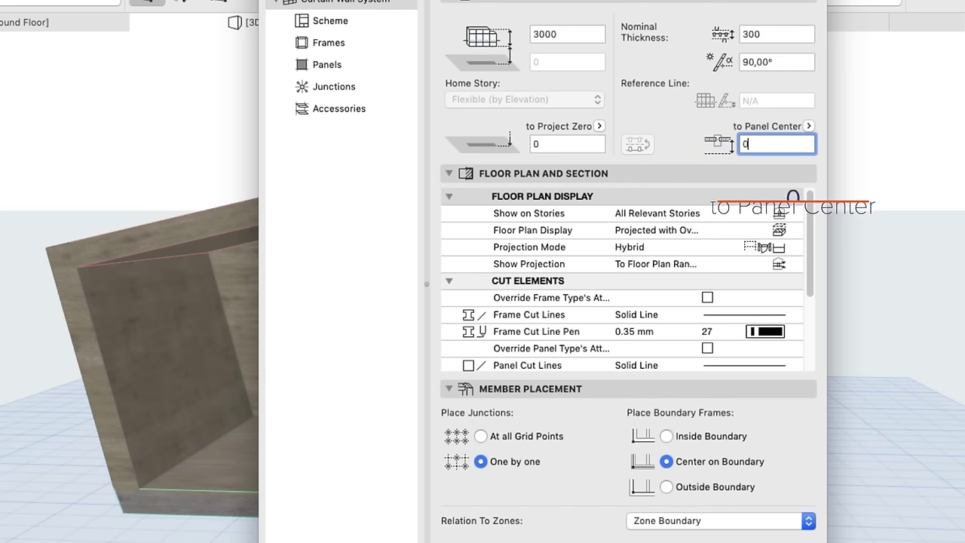
click(665, 436)
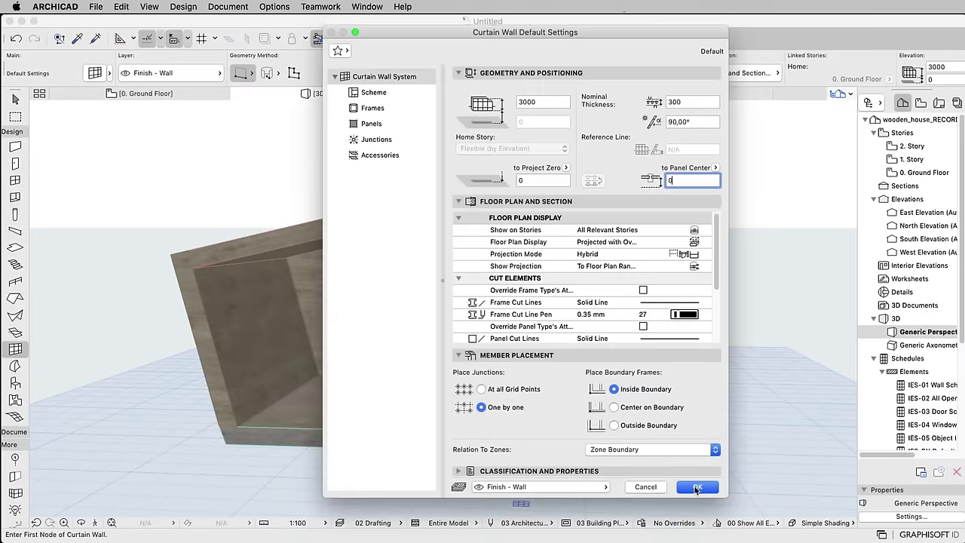
click(694, 486)
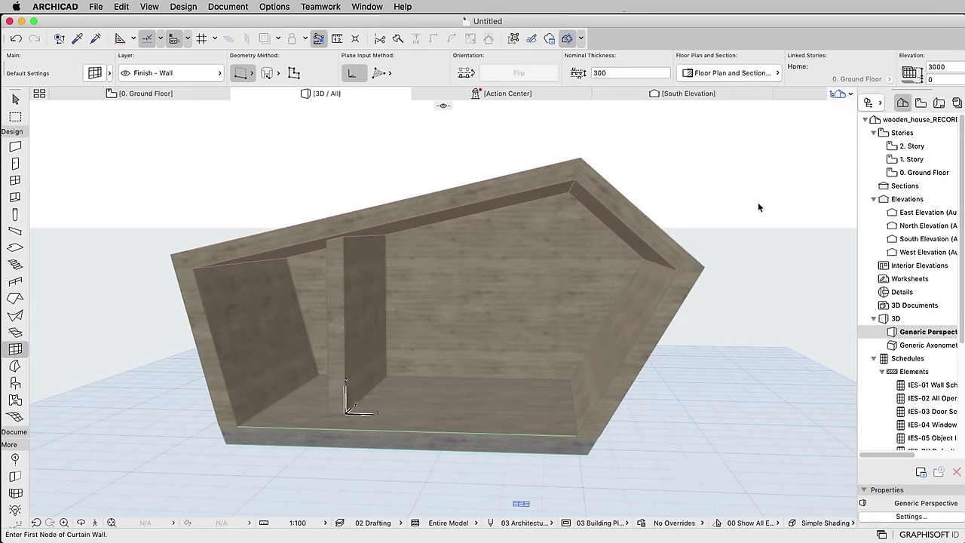
On 0. Ground Floor, draw a curtain wall from the interior wall's end to the room's right side
double_click(913, 173)
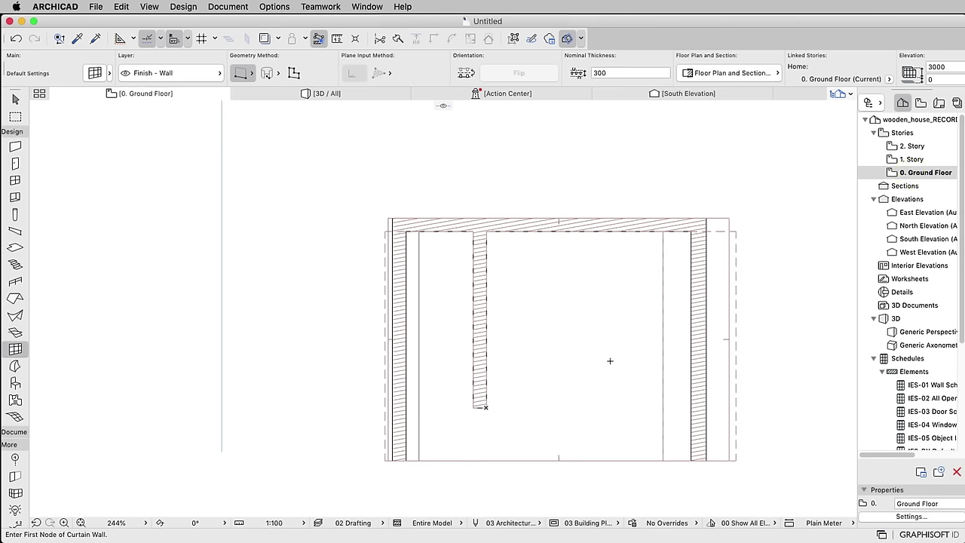
middle_drag(610, 360, 461, 305)
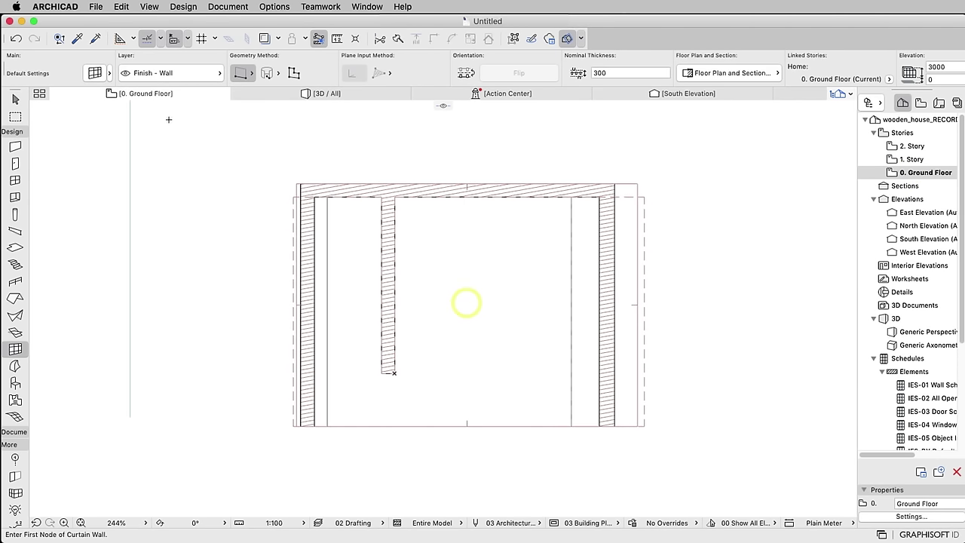
click(394, 371)
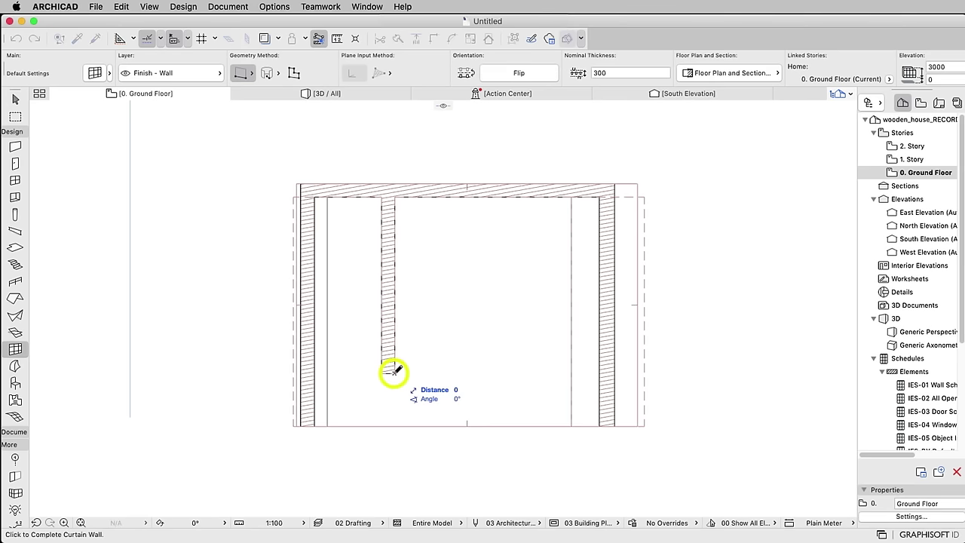
click(604, 370)
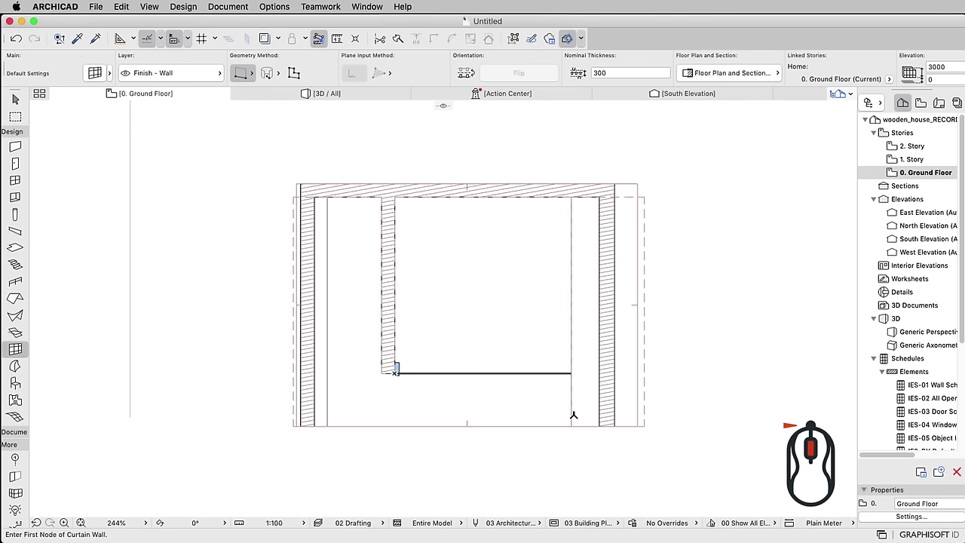
Leave the Curtain Wall tool and select the South Elevation marker
middle_drag(559, 337, 491, 195)
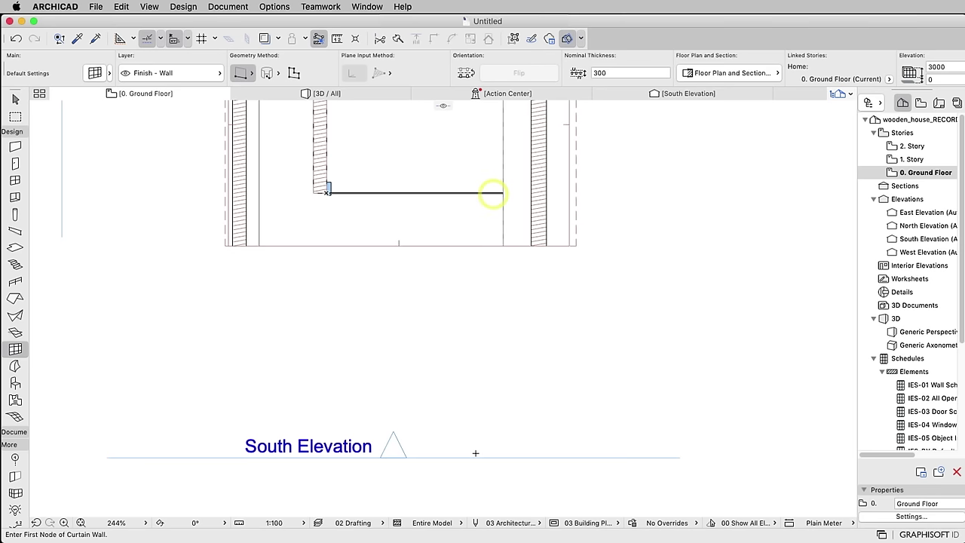
key(shift+F1)
click(460, 457)
Open the South Elevation and bring the wall opening into view
right_click(463, 459)
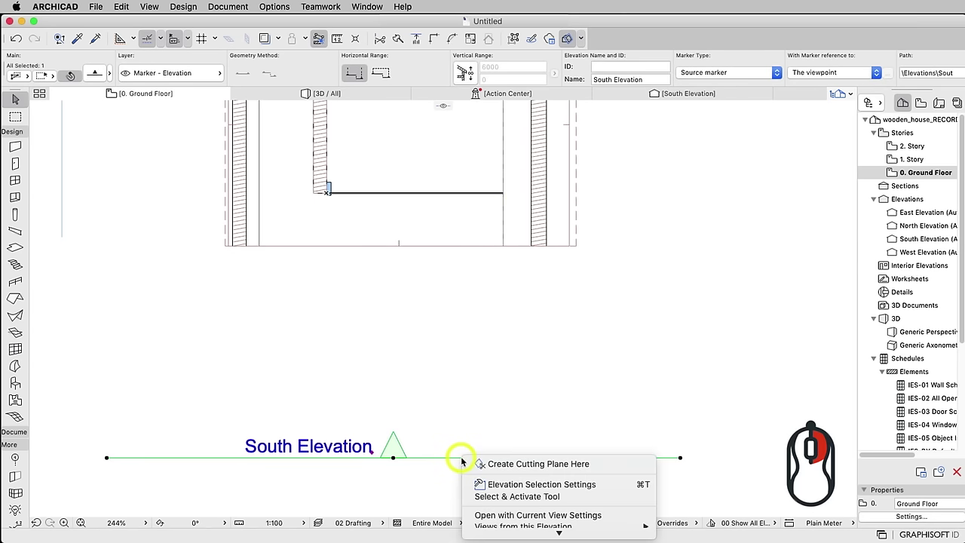
click(541, 517)
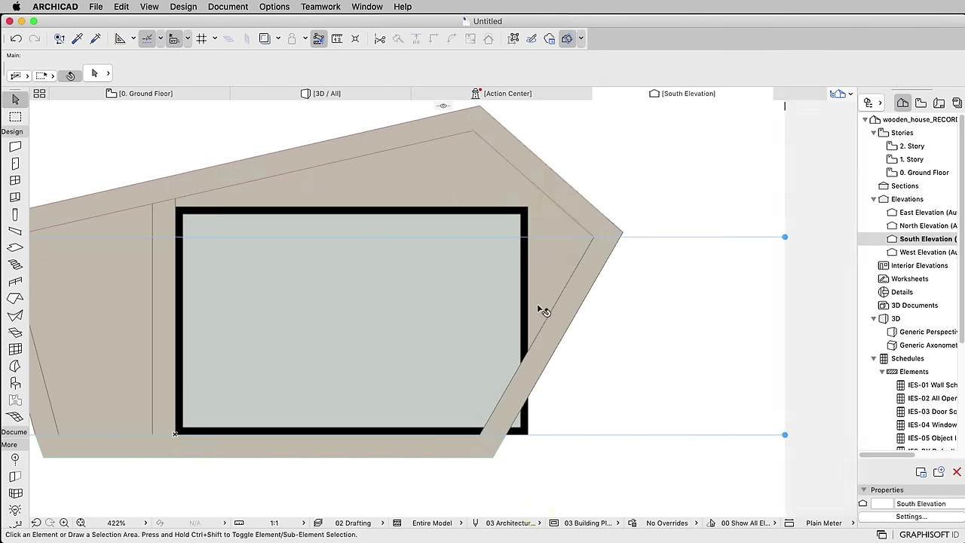
middle_drag(375, 298, 490, 337)
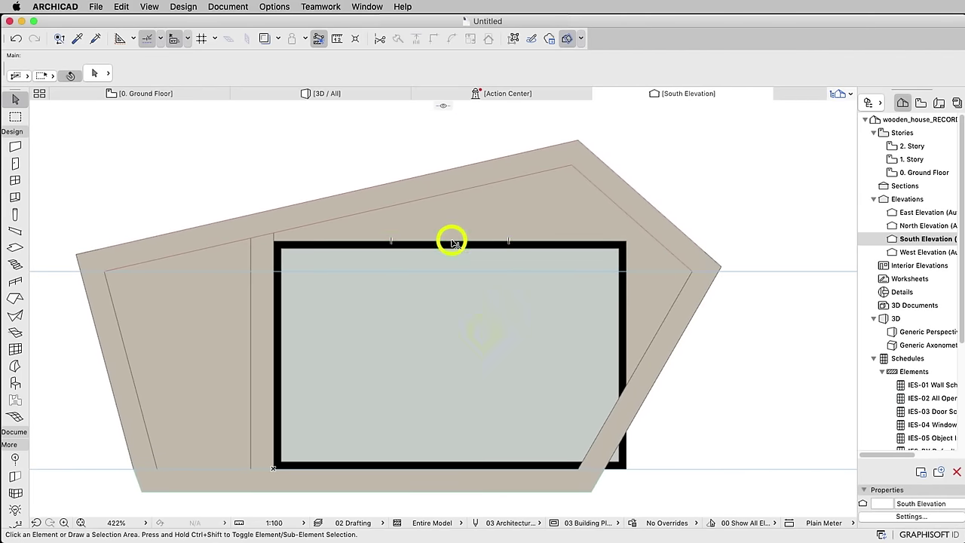
Edit the opening's curtain wall, hiding its frames, panels and accessories so only the grid shows
click(452, 242)
click(548, 417)
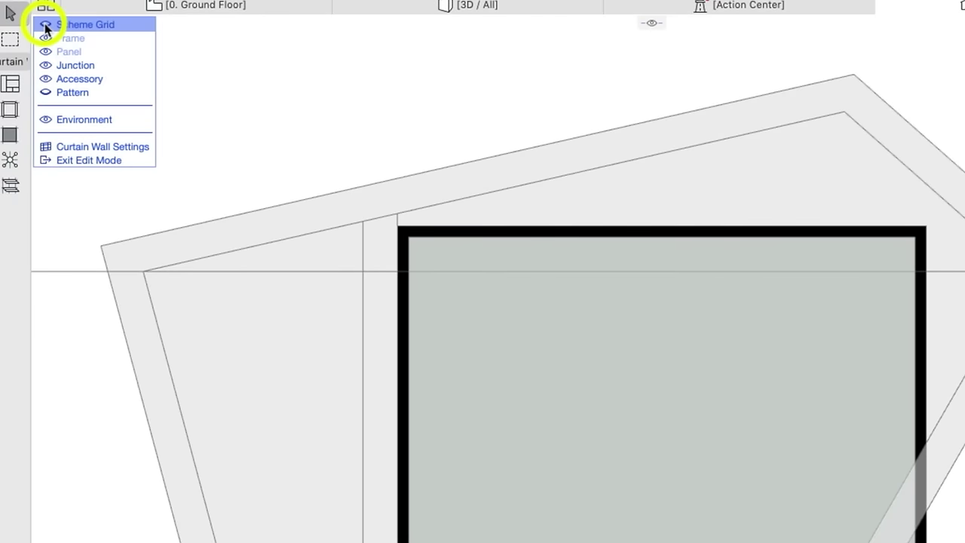
click(45, 37)
click(46, 79)
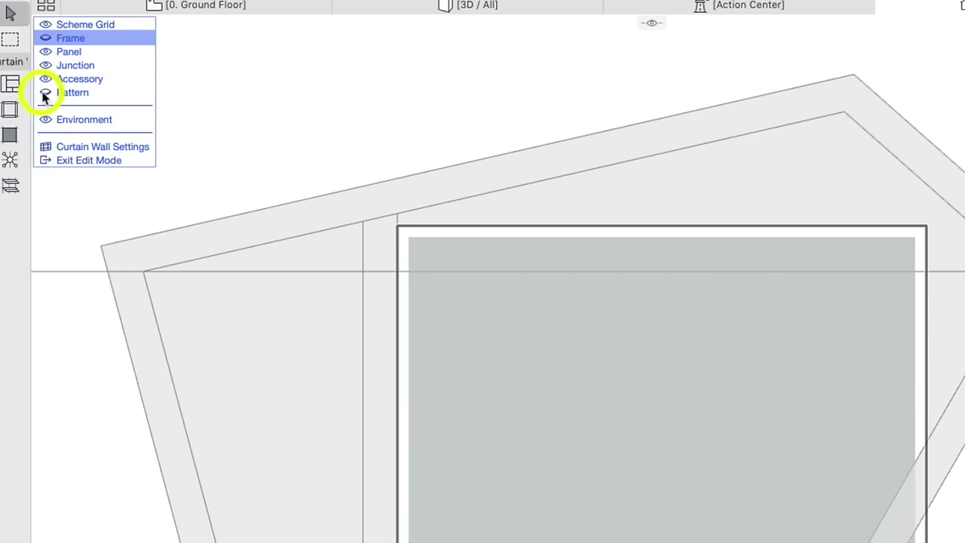
click(45, 79)
click(45, 65)
click(45, 51)
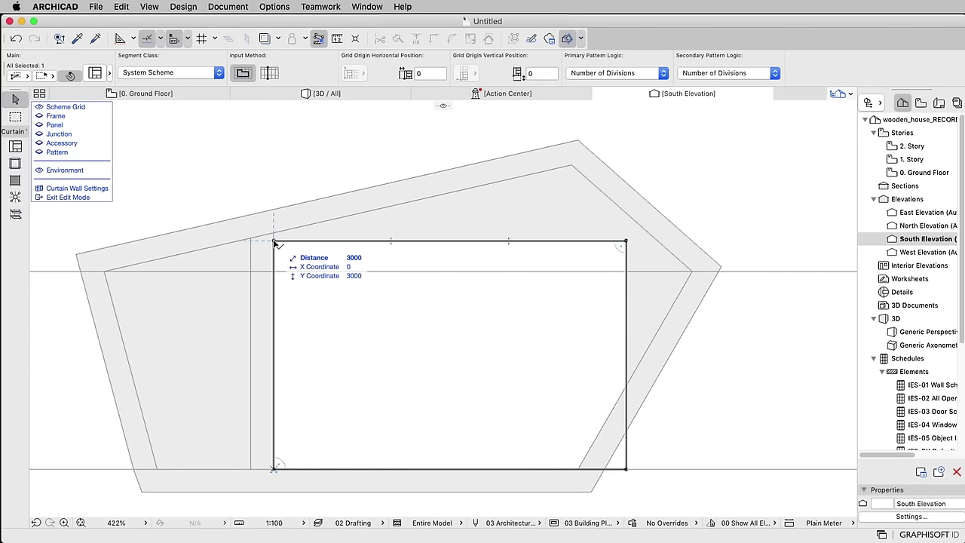
Move the boundary's top-left and top-right corner nodes onto the opening's corners
click(275, 242)
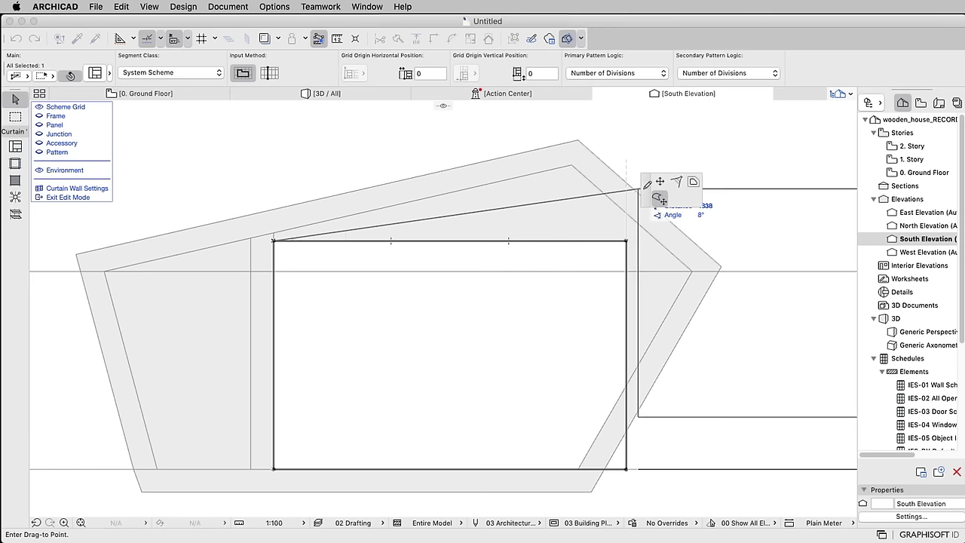
click(660, 183)
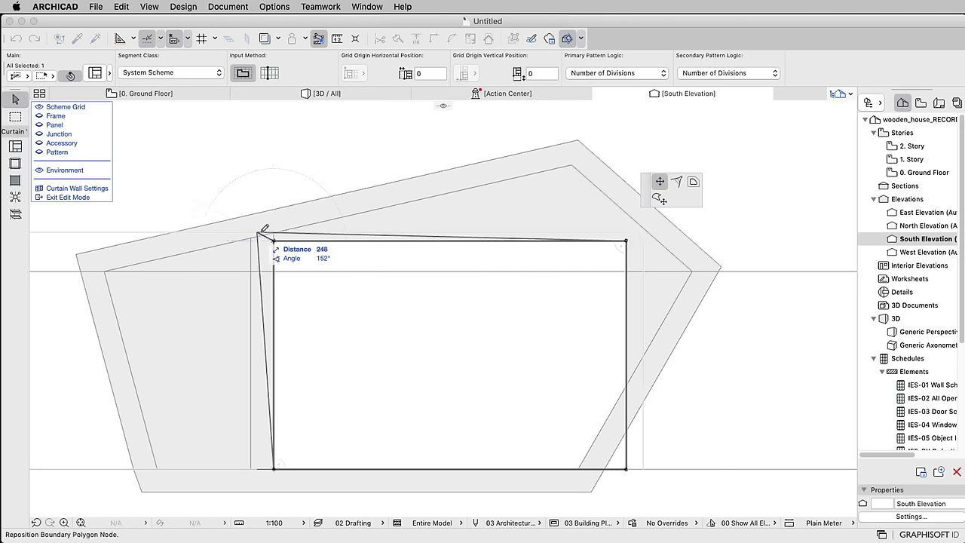
click(274, 236)
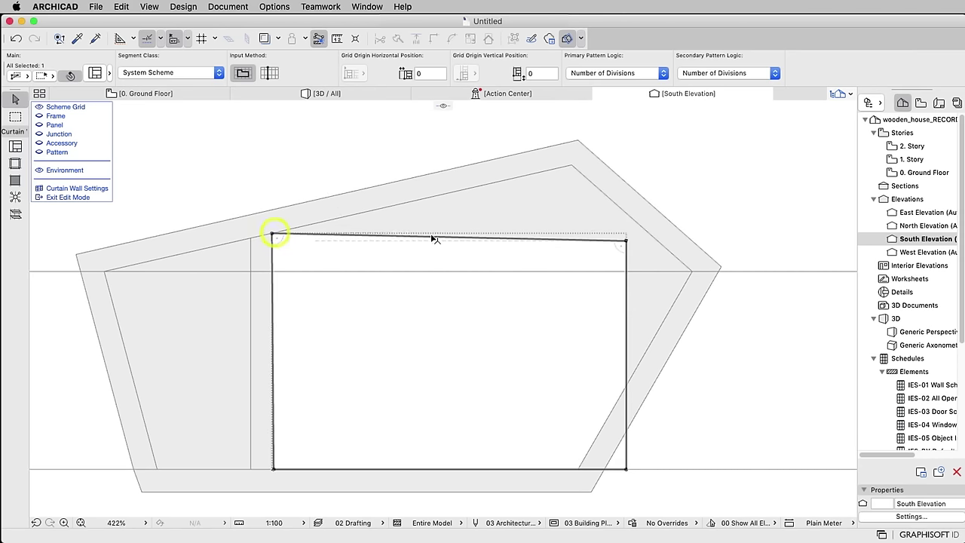
click(628, 243)
click(691, 270)
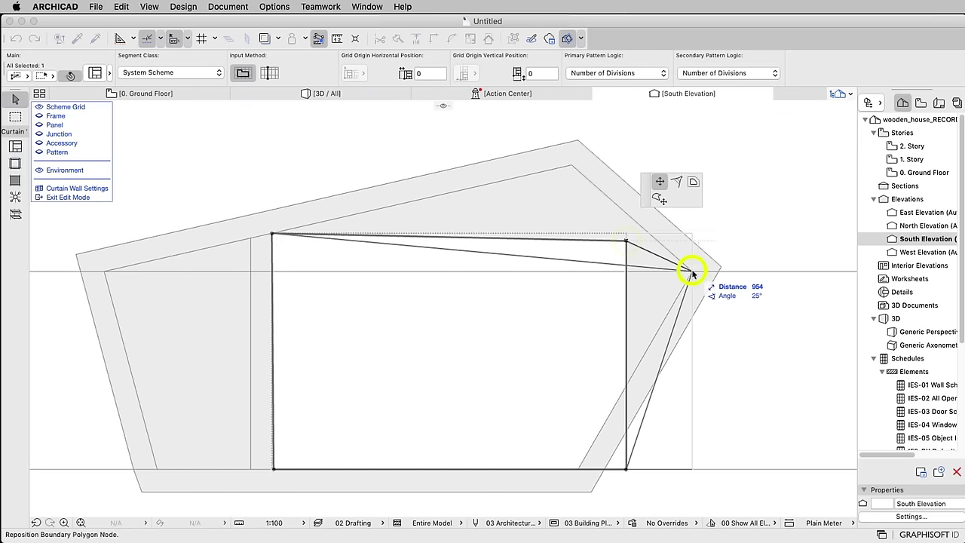
Insert a peak node at the opening's top and pull the bottom-right node left to the lower corner
click(574, 264)
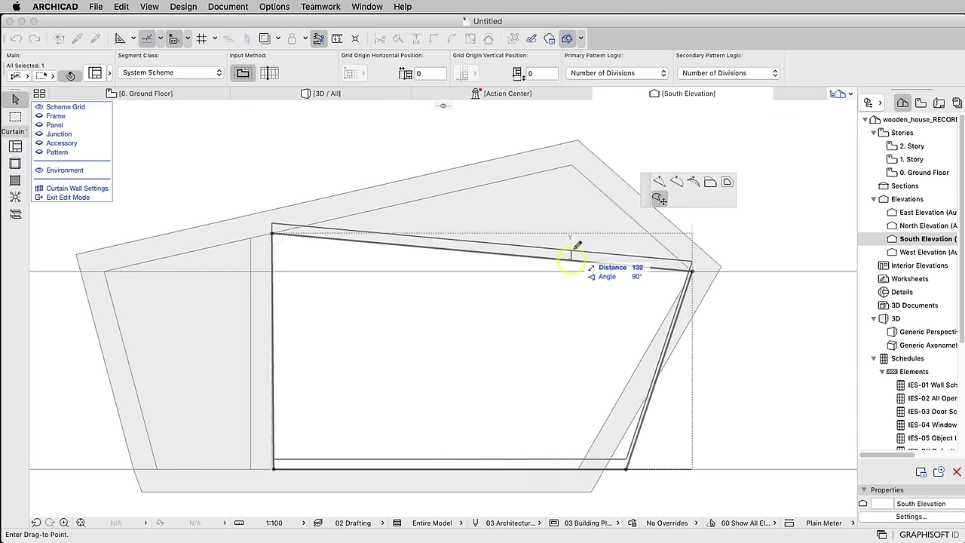
click(660, 183)
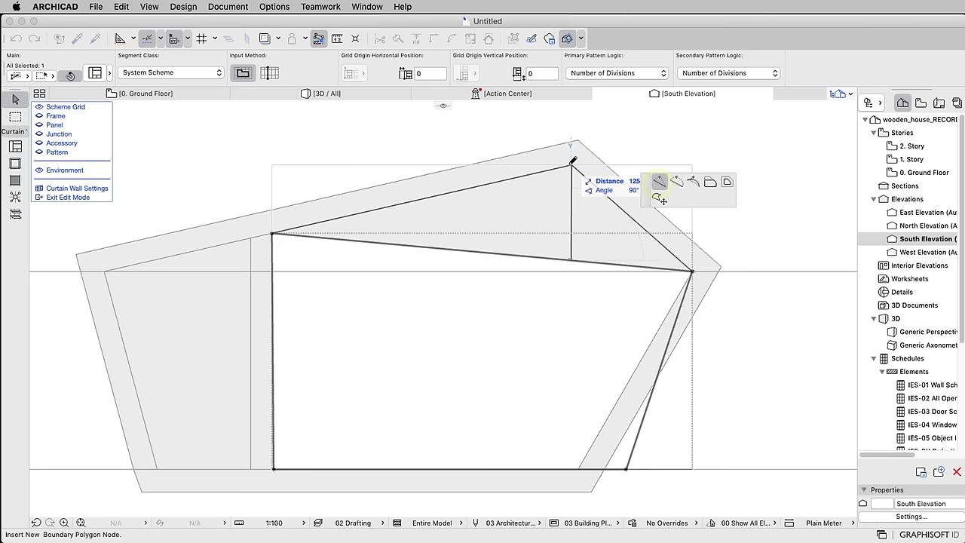
click(571, 165)
click(627, 469)
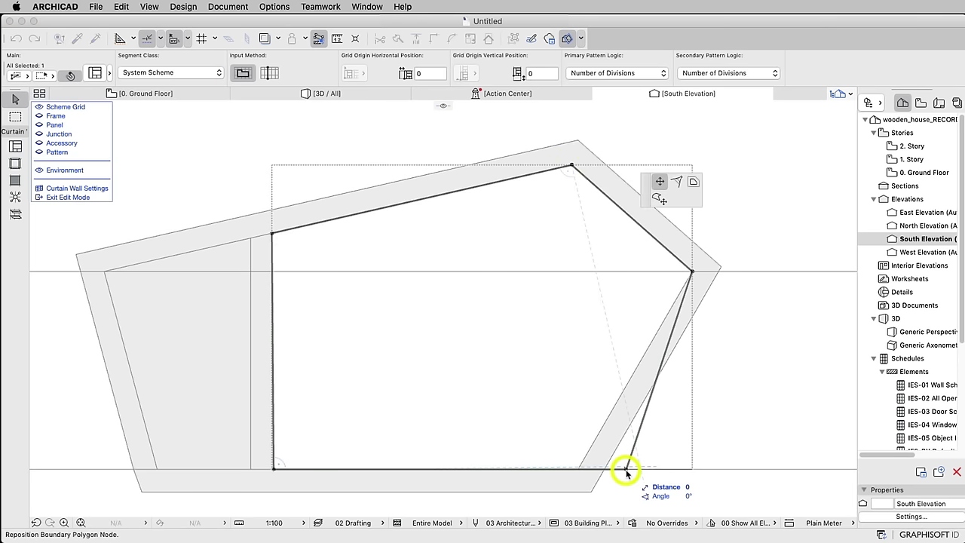
click(577, 469)
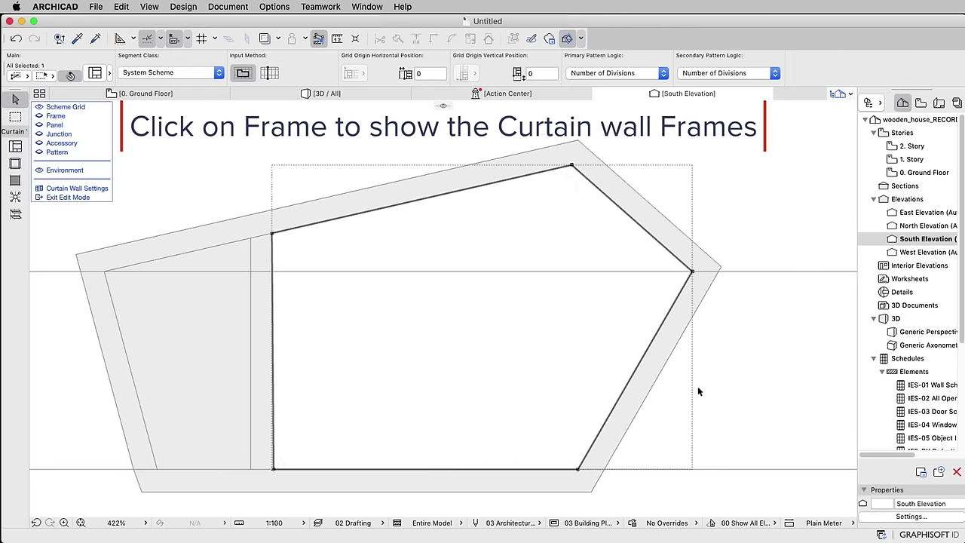
Show frames and set the Frame tool to Mullion Frame class with Divisions snapping
click(41, 116)
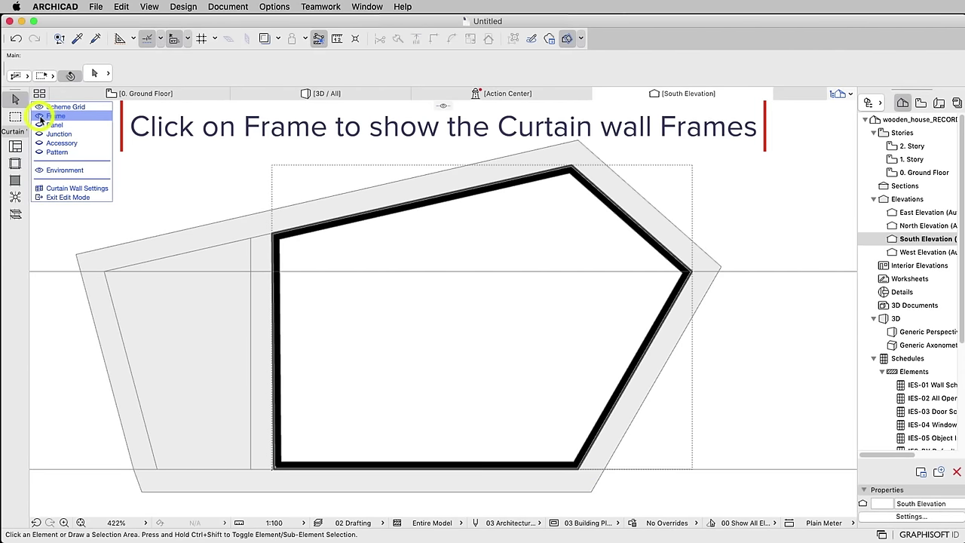
click(15, 164)
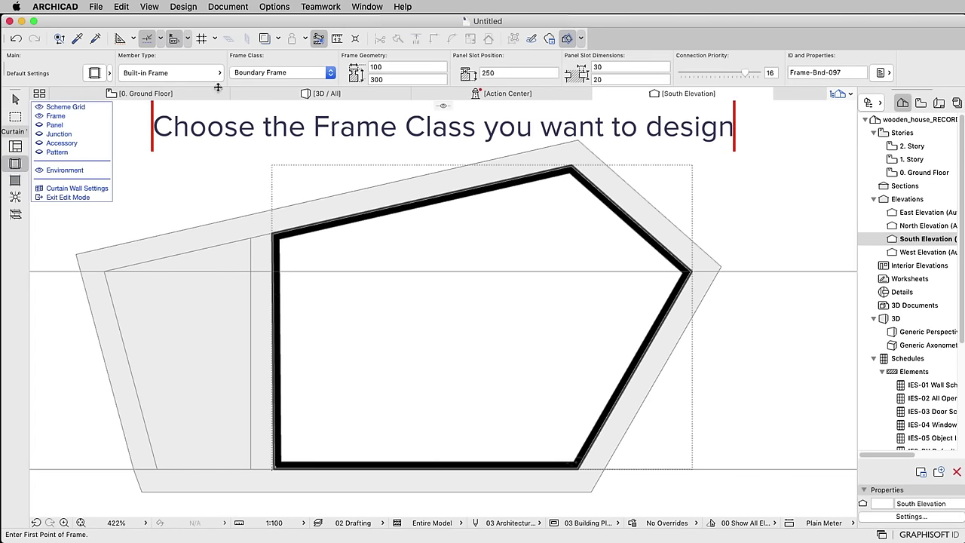
click(330, 72)
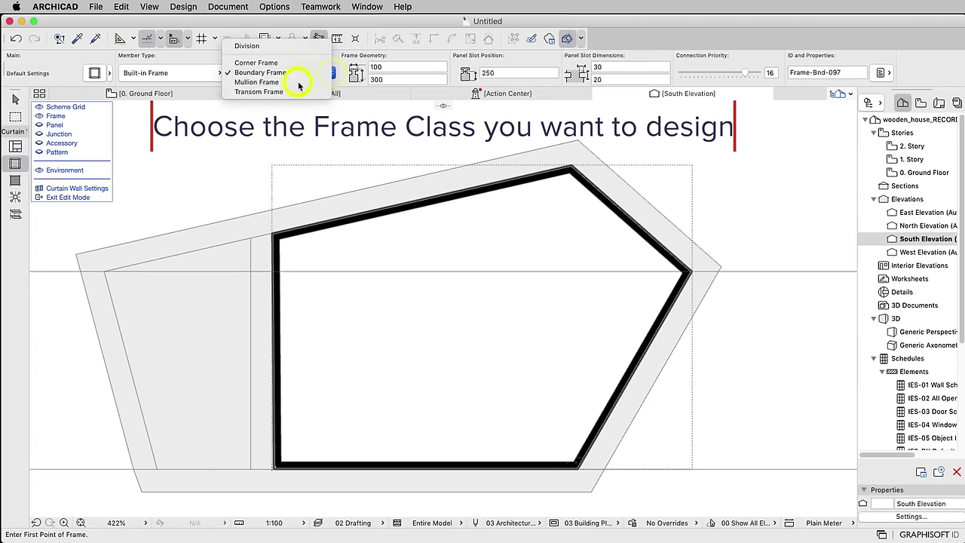
click(298, 82)
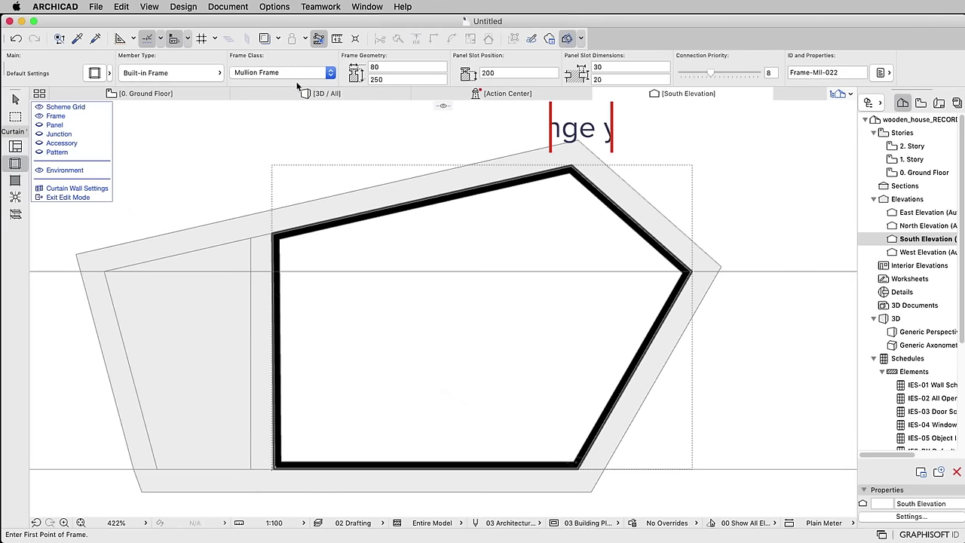
click(160, 38)
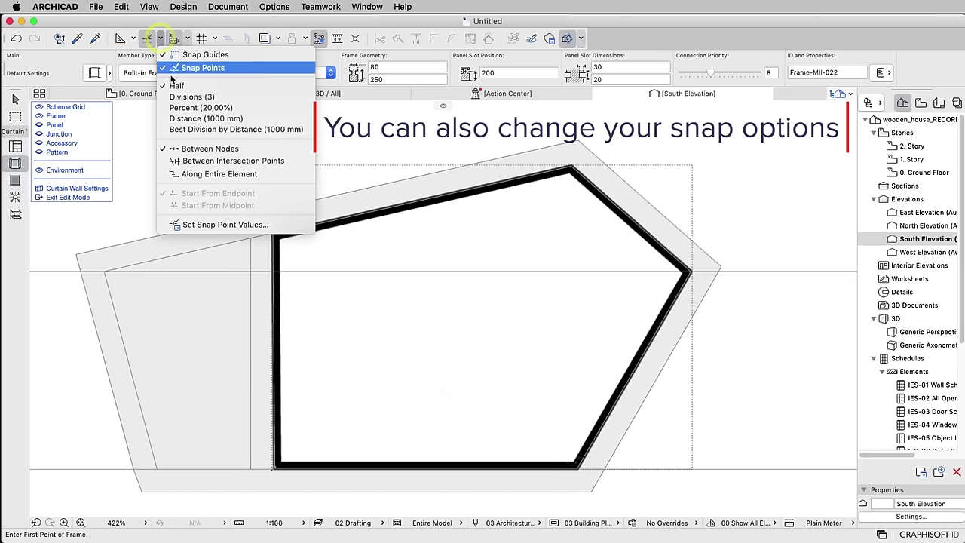
click(190, 97)
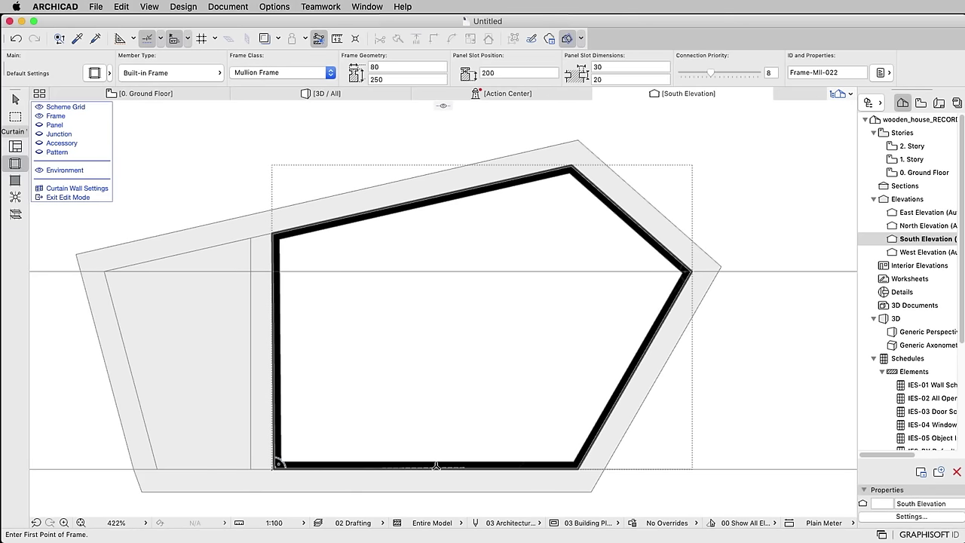
Draw a full-height vertical mullion and two horizontal mullions toward the right edge
click(477, 462)
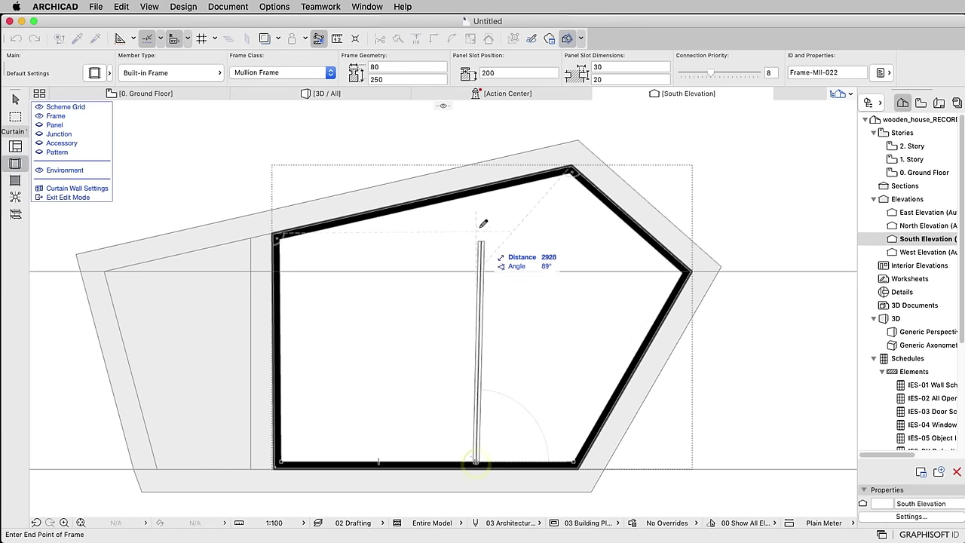
click(477, 189)
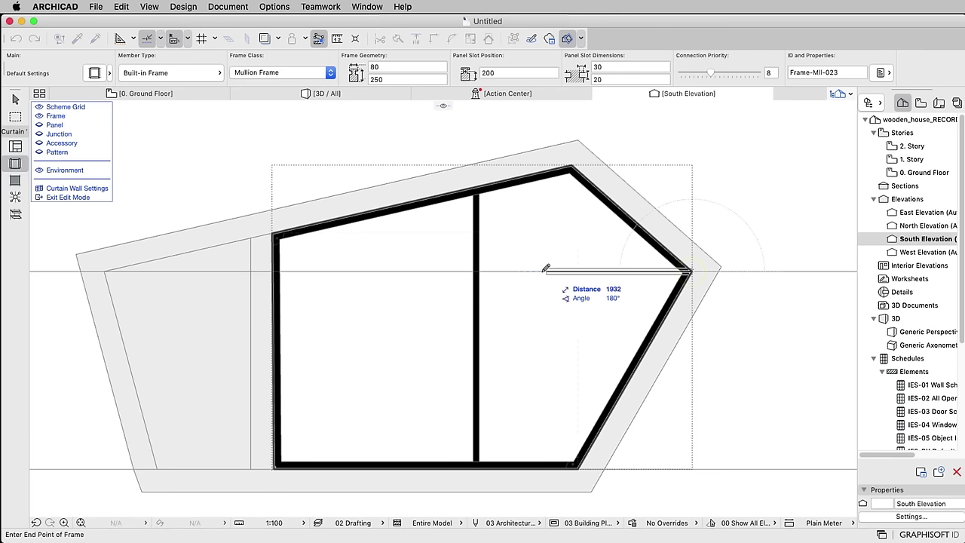
click(475, 269)
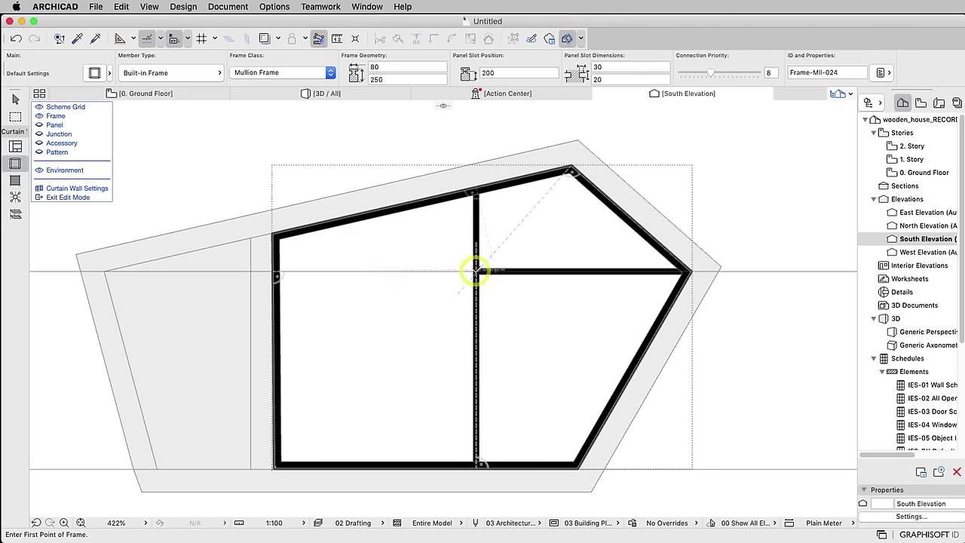
click(476, 397)
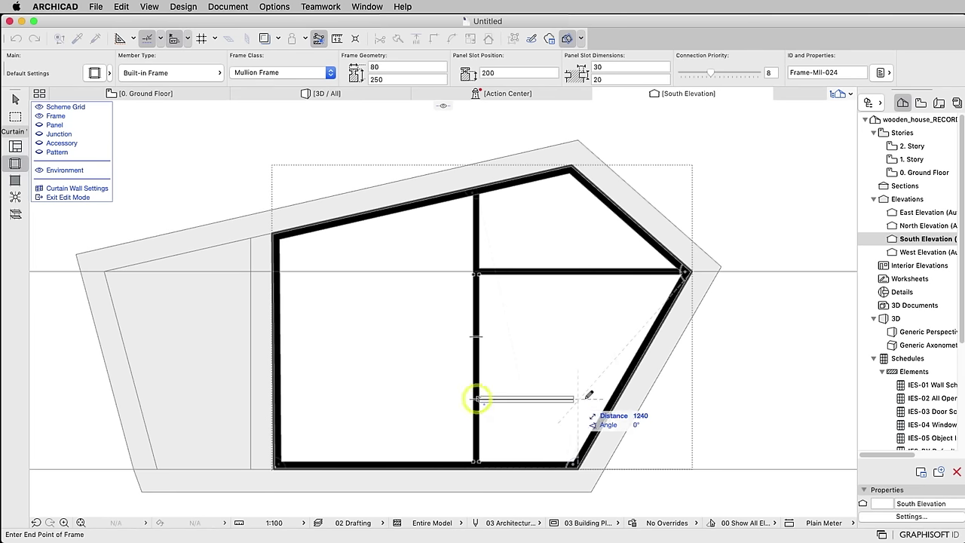
click(615, 398)
With Half snapping, add a left horizontal mullion and a lower vertical one, then exit edit mode
click(160, 41)
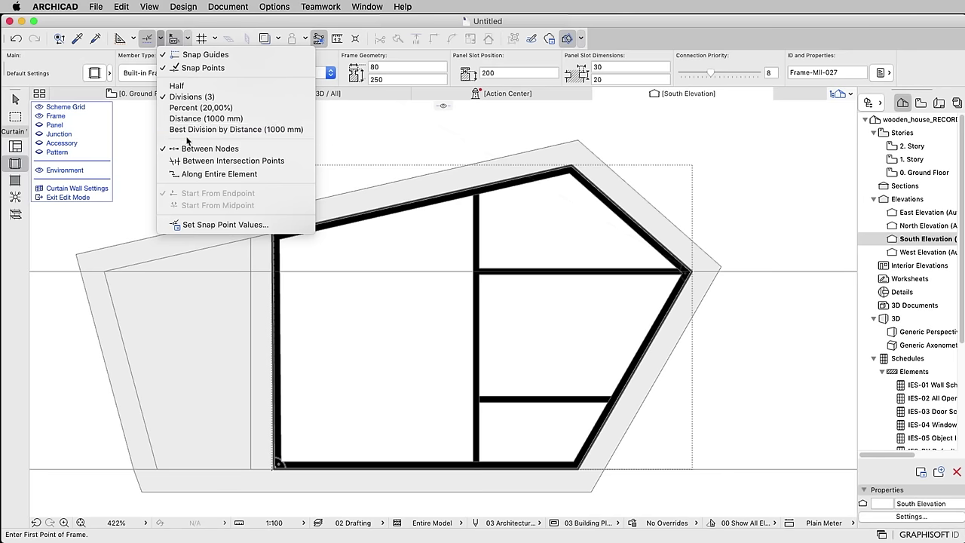
click(178, 86)
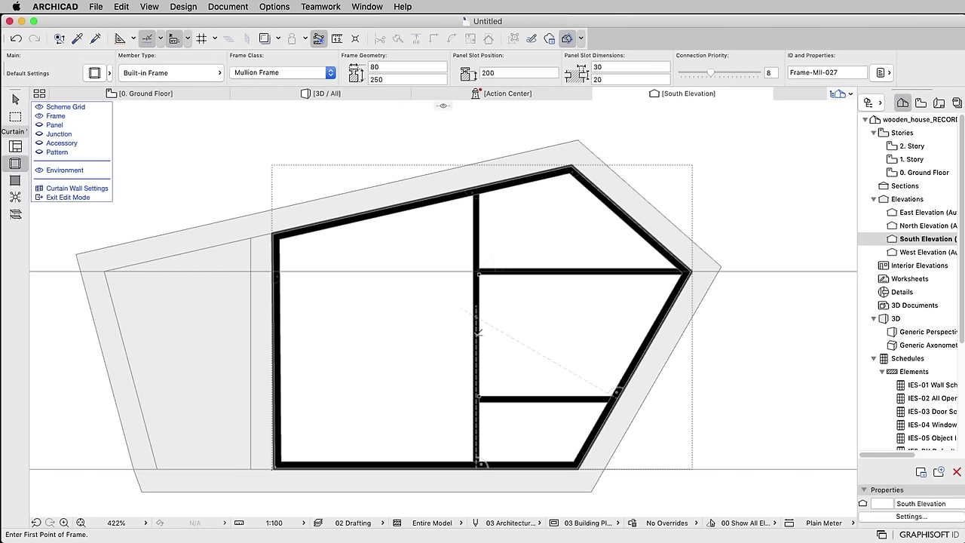
click(477, 335)
click(278, 334)
click(377, 332)
click(378, 464)
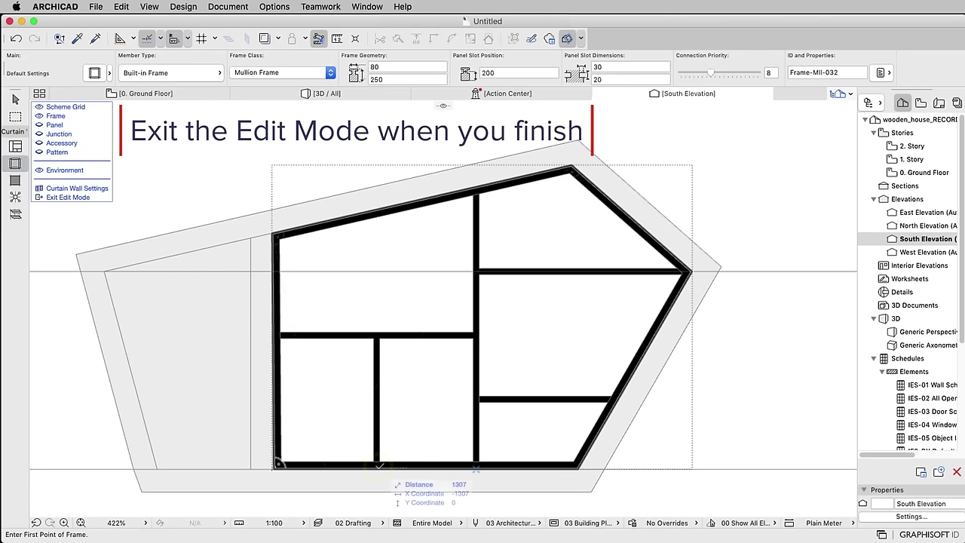
click(76, 198)
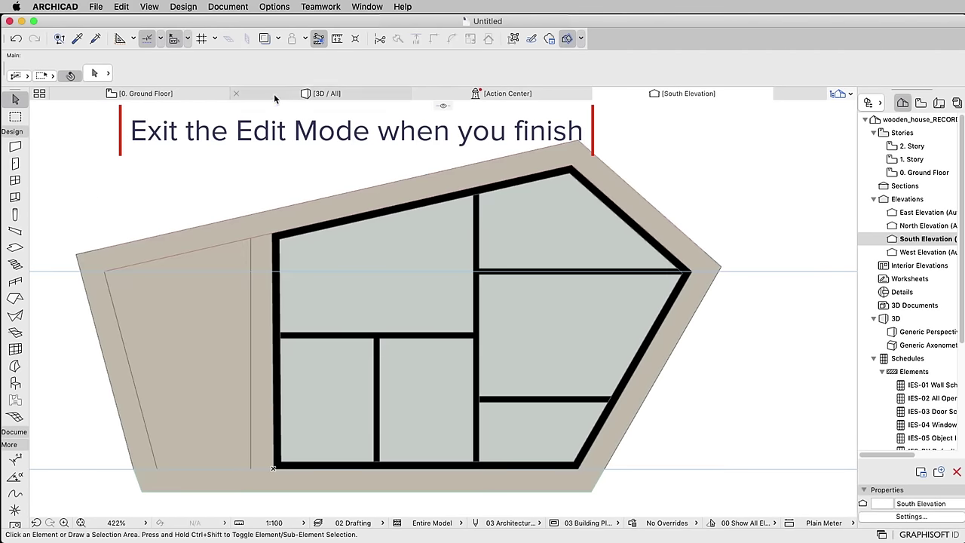
Switch to the 3D view of the model
click(274, 93)
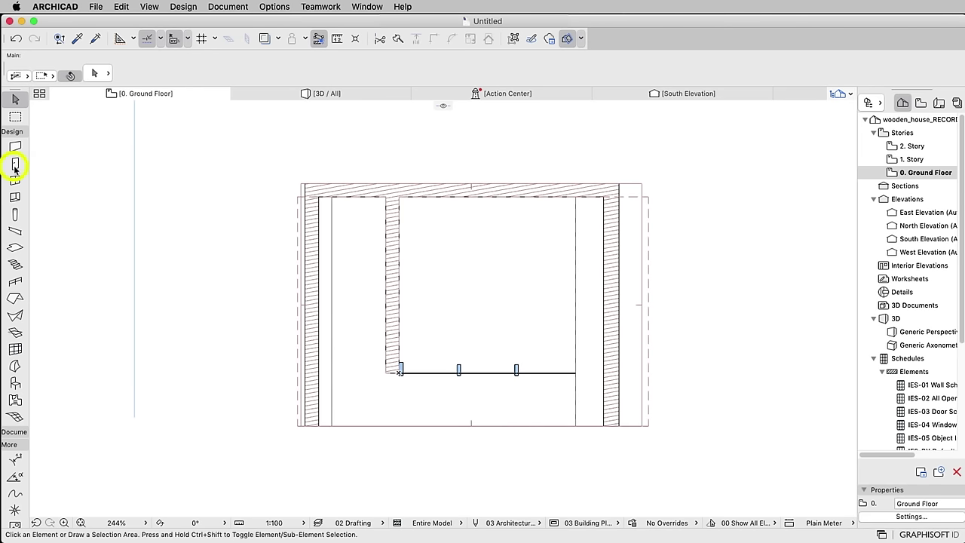
Set the Door defaults to 1000 mm width, 0 sill height and the Handle 2 lever
click(16, 167)
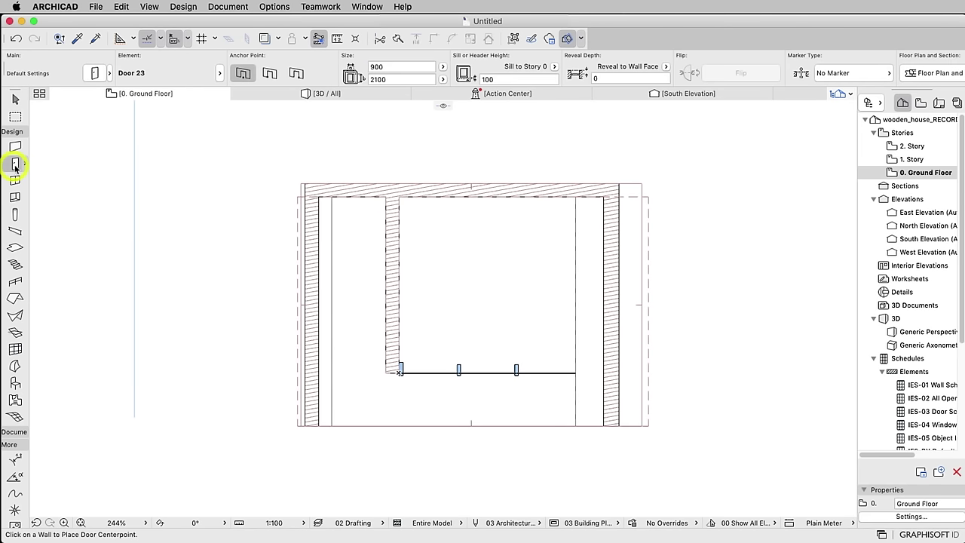
click(95, 73)
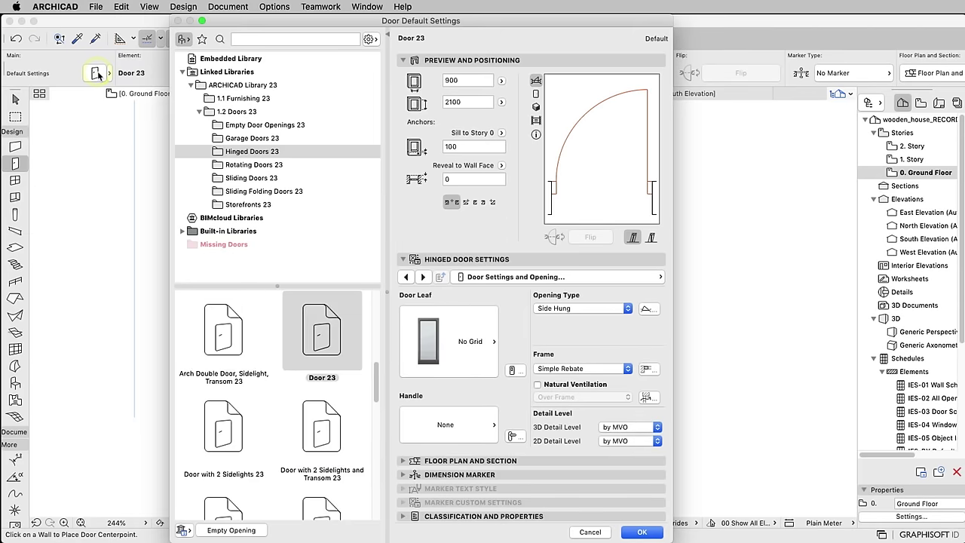
double_click(460, 80)
text(1000)
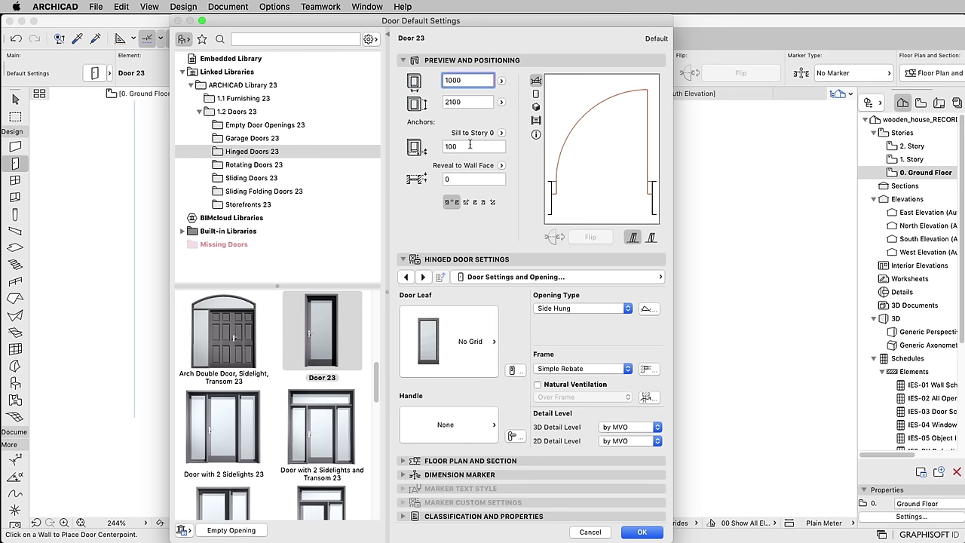
key(Tab)
text(0)
click(479, 429)
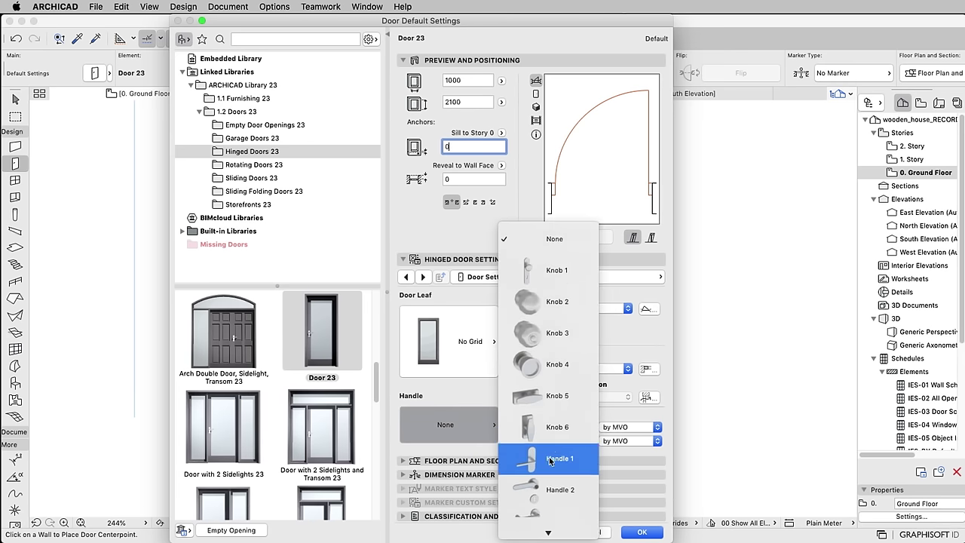
click(562, 481)
click(640, 531)
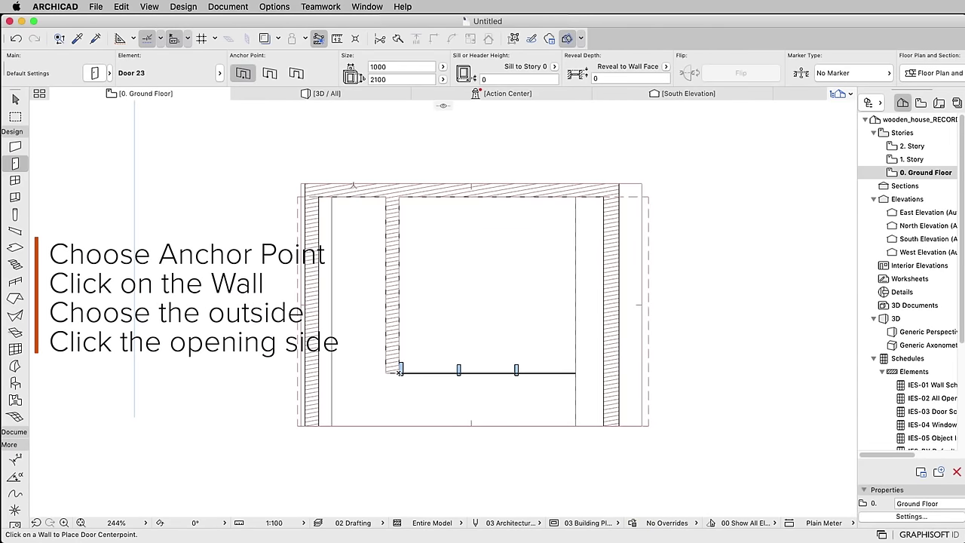
Using a corner anchor, place the door in the partition wall opening toward the left room
click(269, 73)
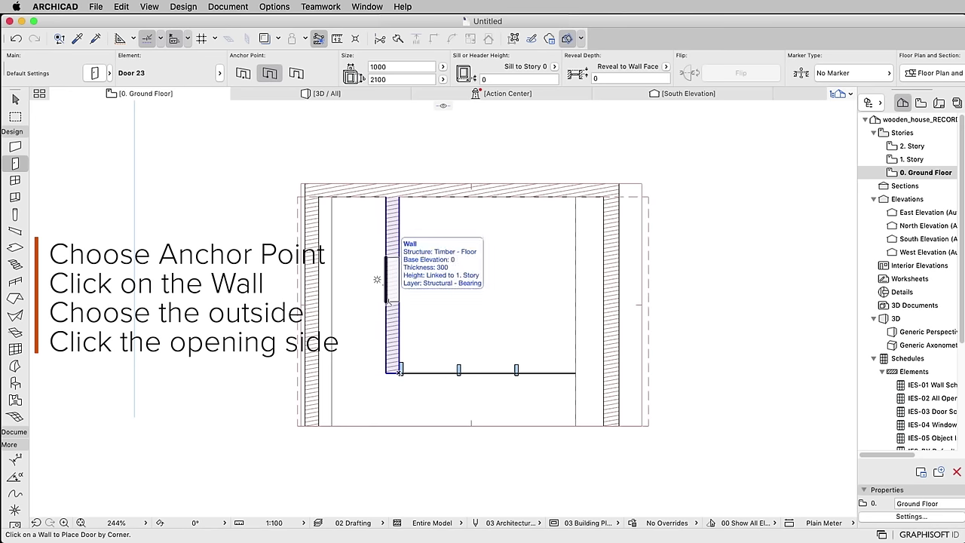
click(387, 298)
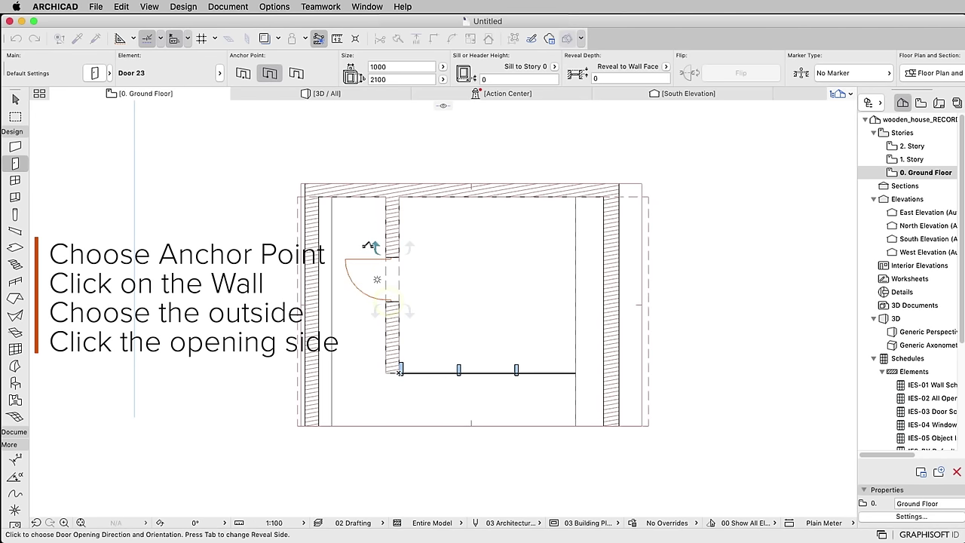
click(367, 245)
key(Escape)
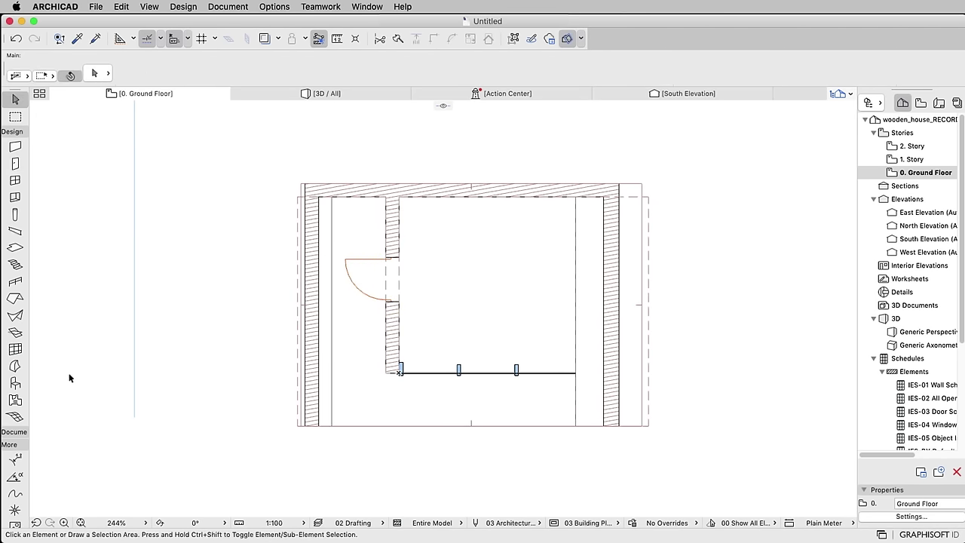
click(15, 383)
Search the object library for 'fireplace' and choose Fireplace Freestanding 23
click(94, 73)
click(171, 39)
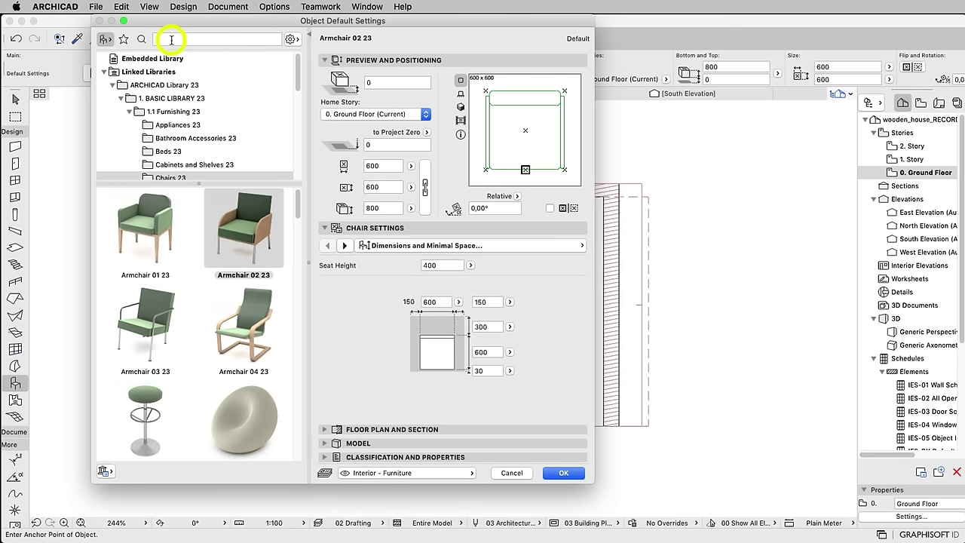
text(fireplace)
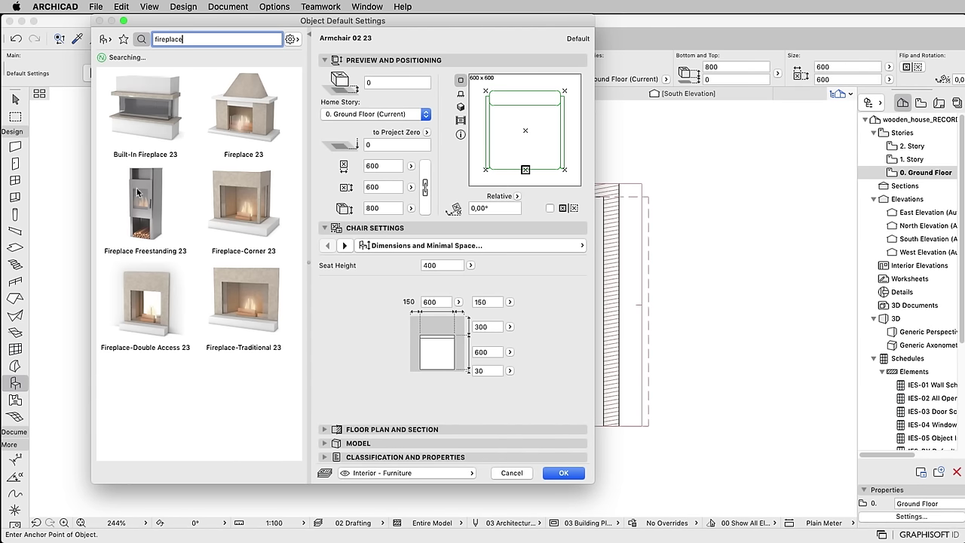
click(138, 193)
Set it to Type 4 with a 7000 flue and top anchor, and place it at the top wall
click(430, 290)
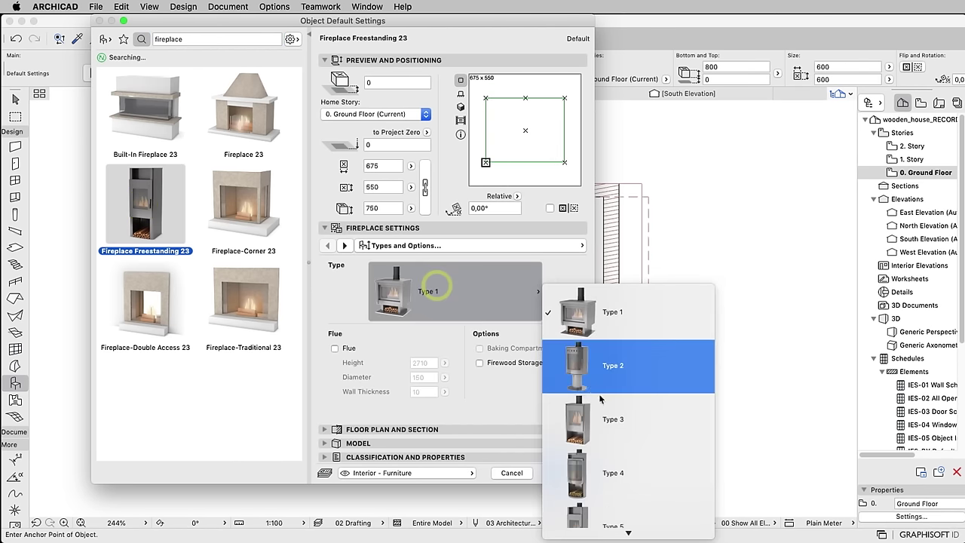
click(618, 452)
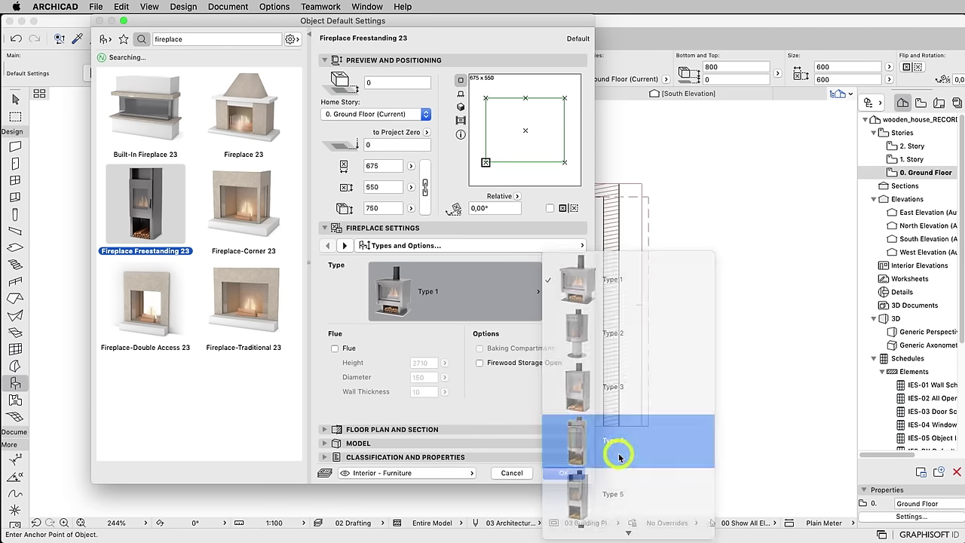
click(336, 349)
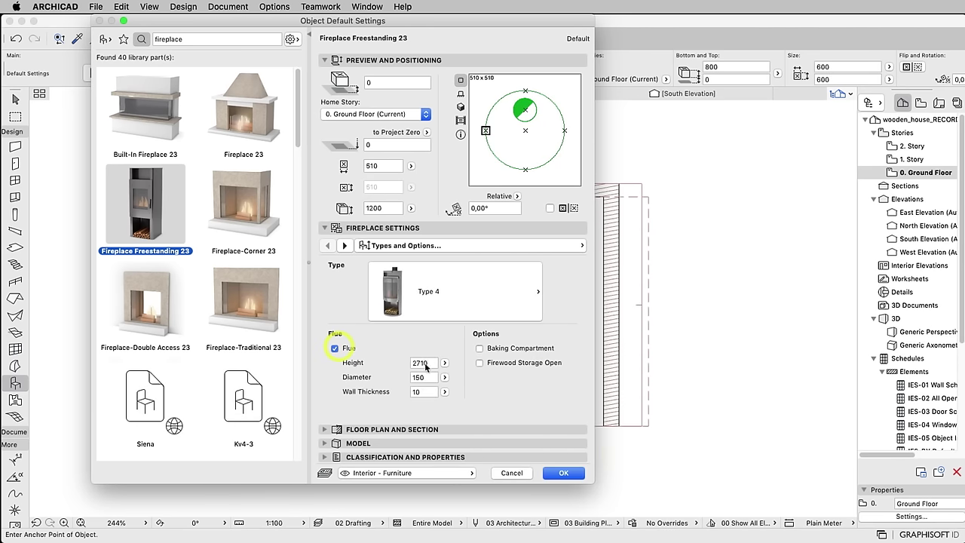
click(392, 361)
text(7000)
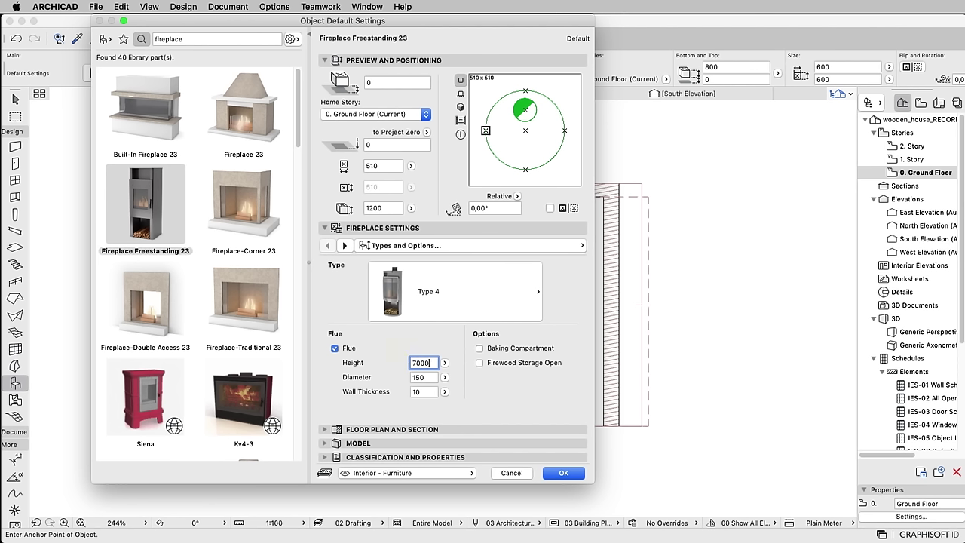
click(525, 91)
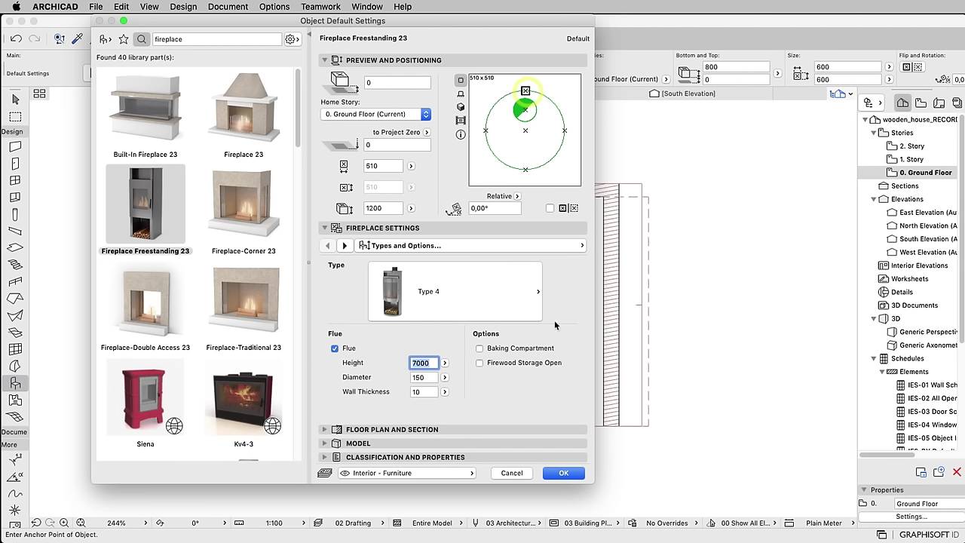
click(564, 473)
click(554, 197)
click(13, 386)
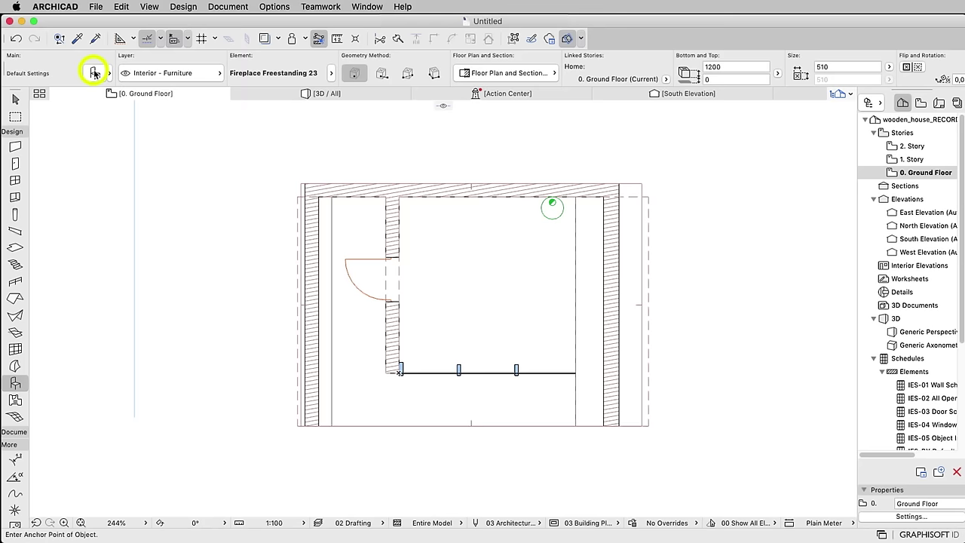
Search 'bean', choose Bean Bag 23, and place two in the right room's lower area
click(94, 73)
click(141, 39)
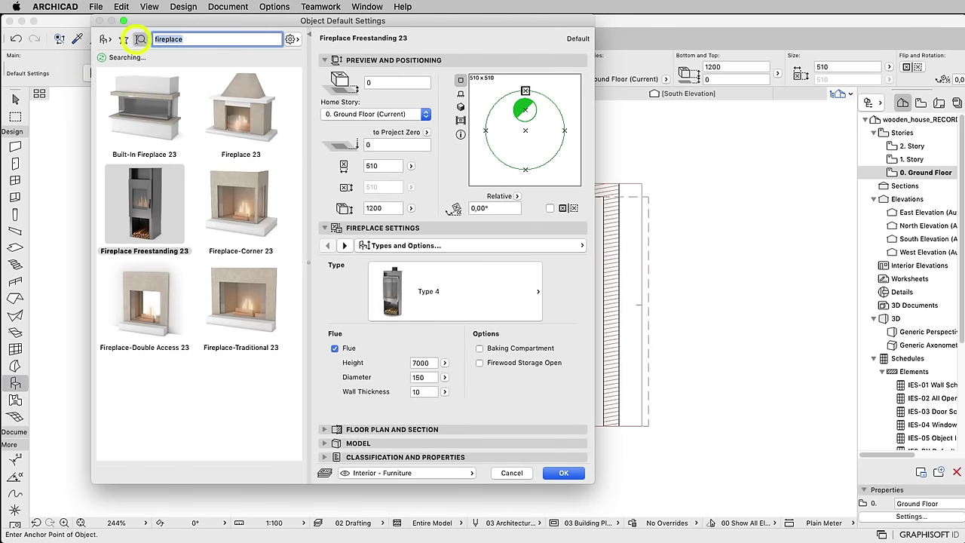
text(bean)
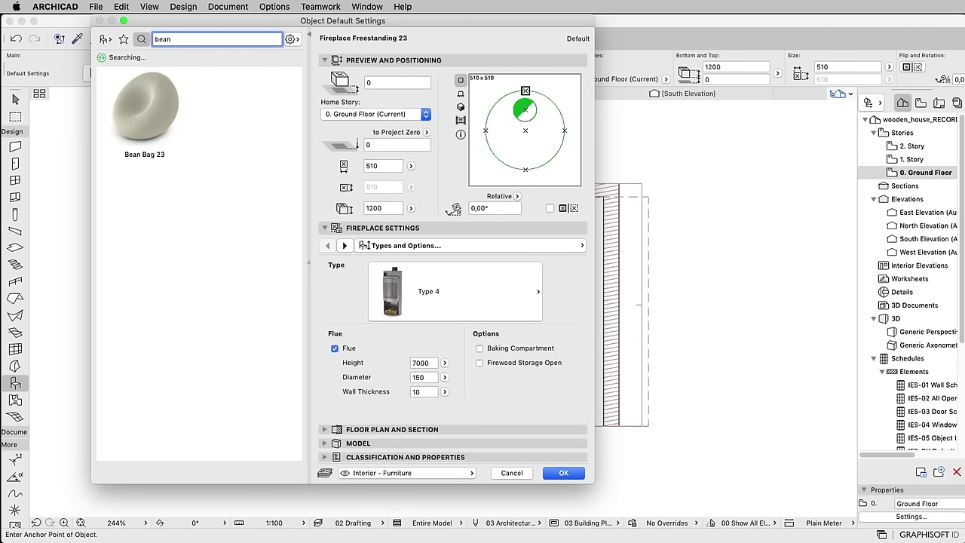
click(152, 112)
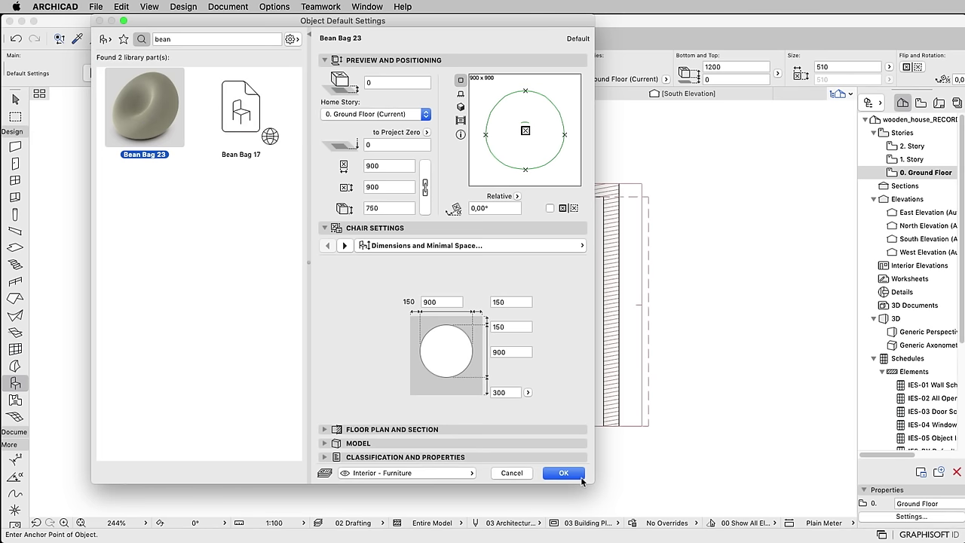
click(568, 474)
click(425, 336)
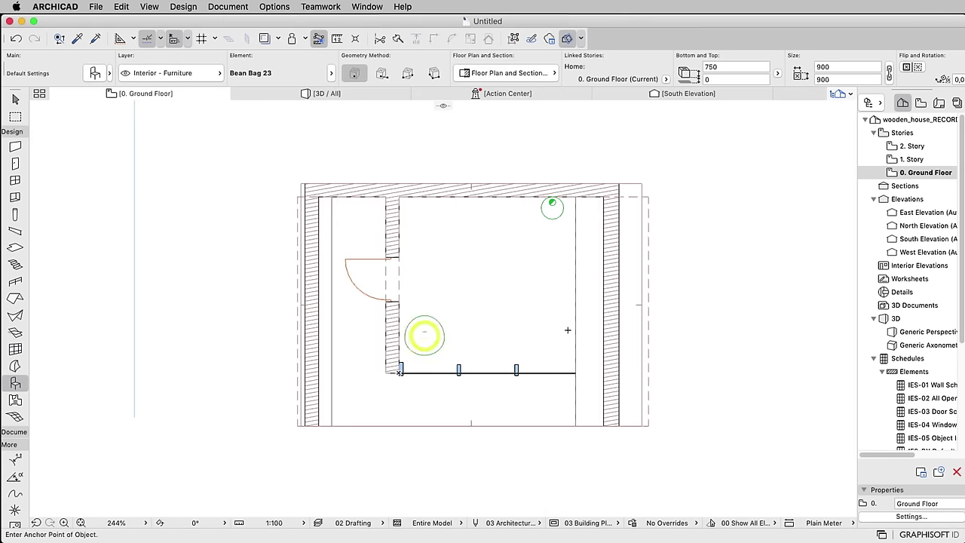
click(541, 326)
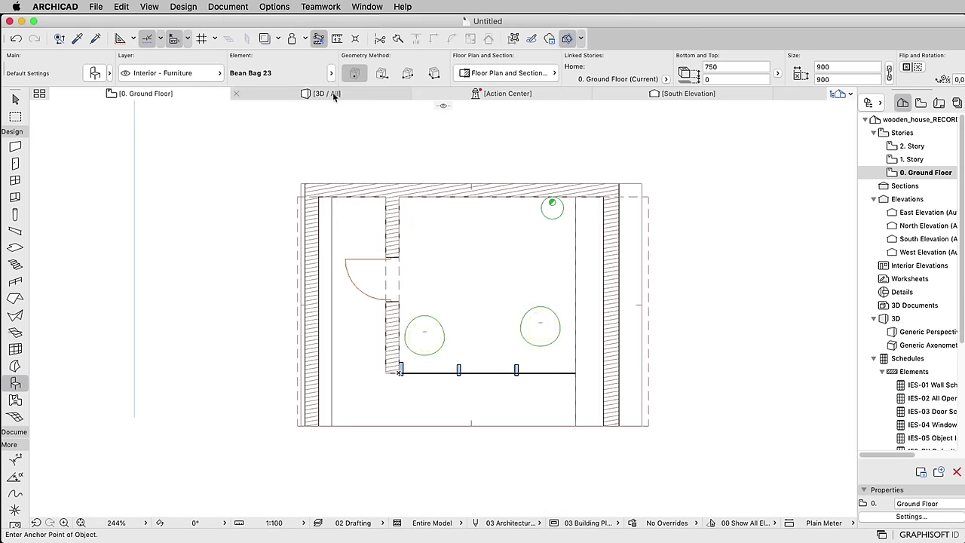
In 3D, stretch the fireplace flue down to 4666 mm just above the roof, then return to Ground Floor
click(329, 94)
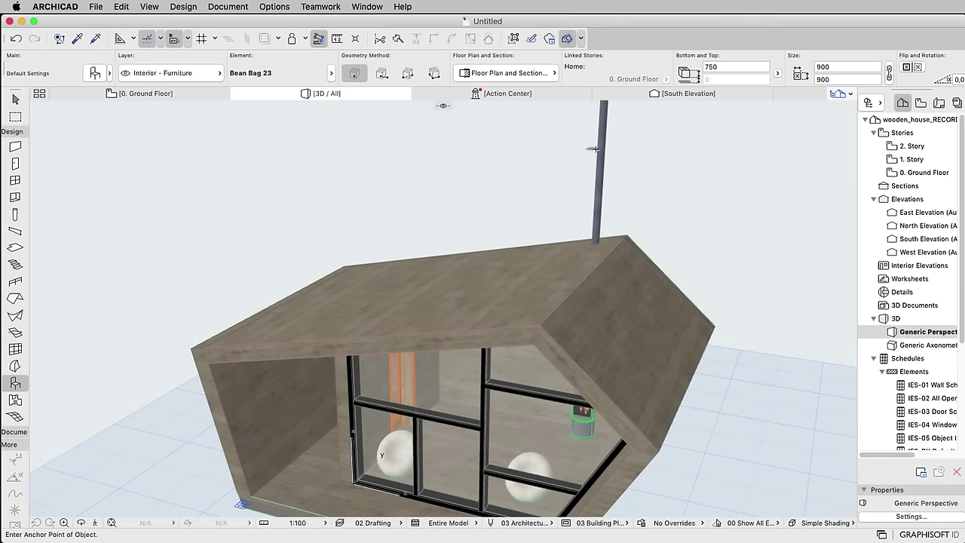
scroll(561, 194, up, 2)
scroll(554, 208, up, 3)
scroll(556, 213, up, 1)
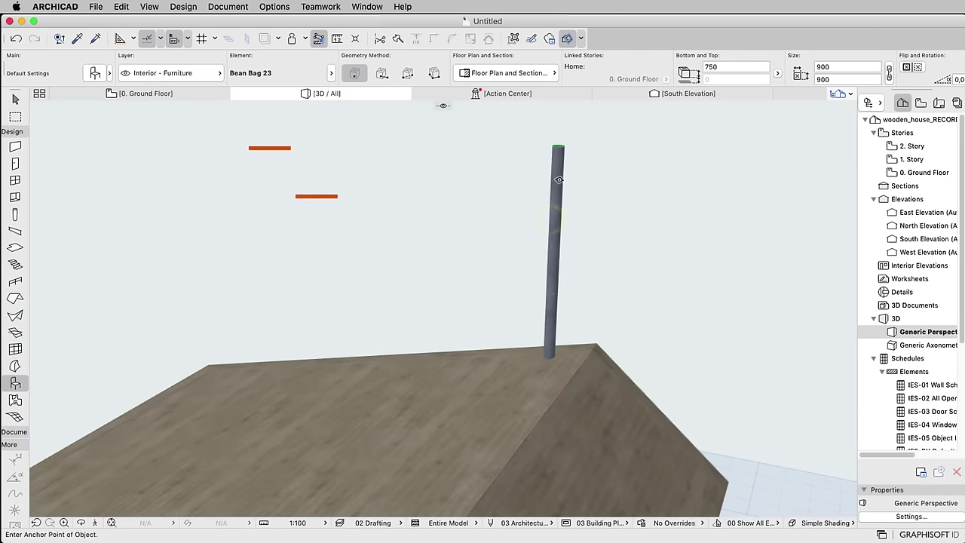
click(558, 151)
click(558, 149)
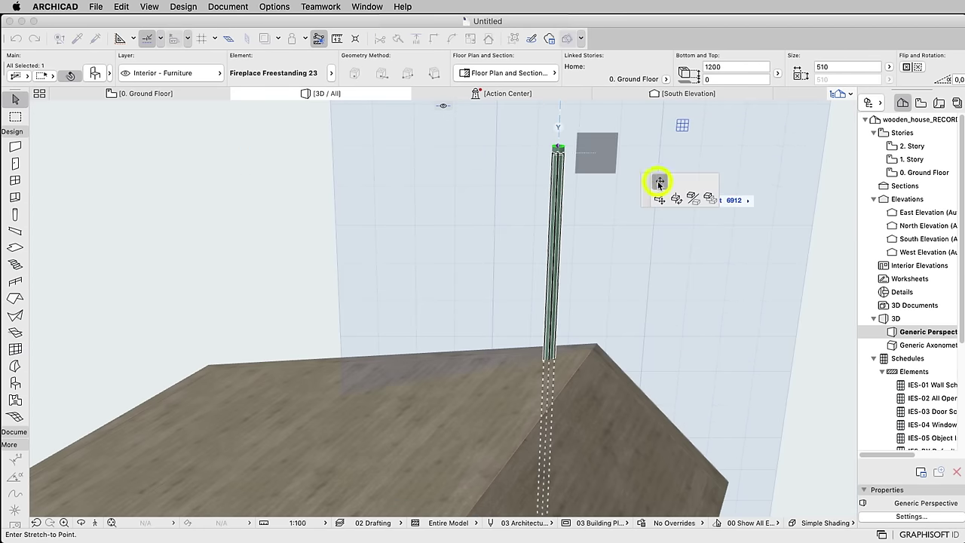
click(659, 183)
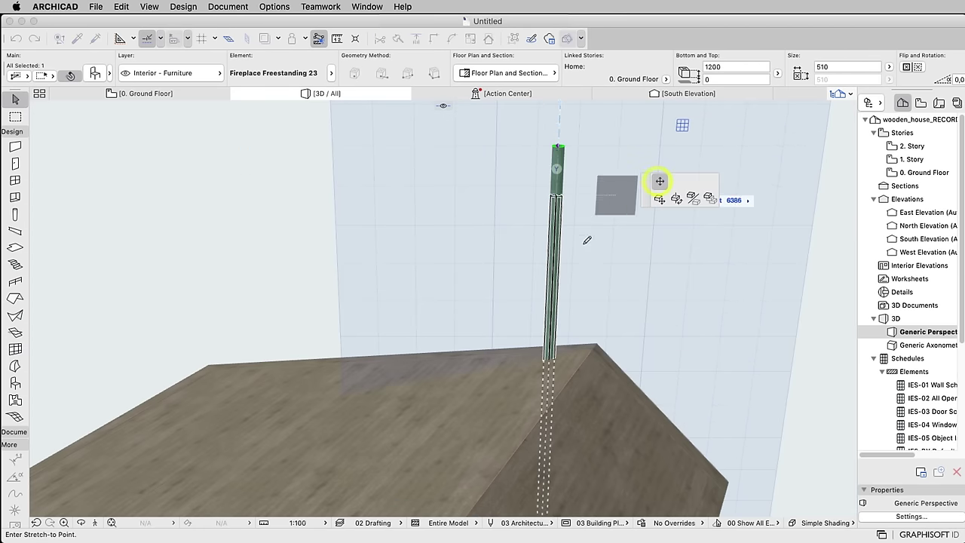
click(551, 326)
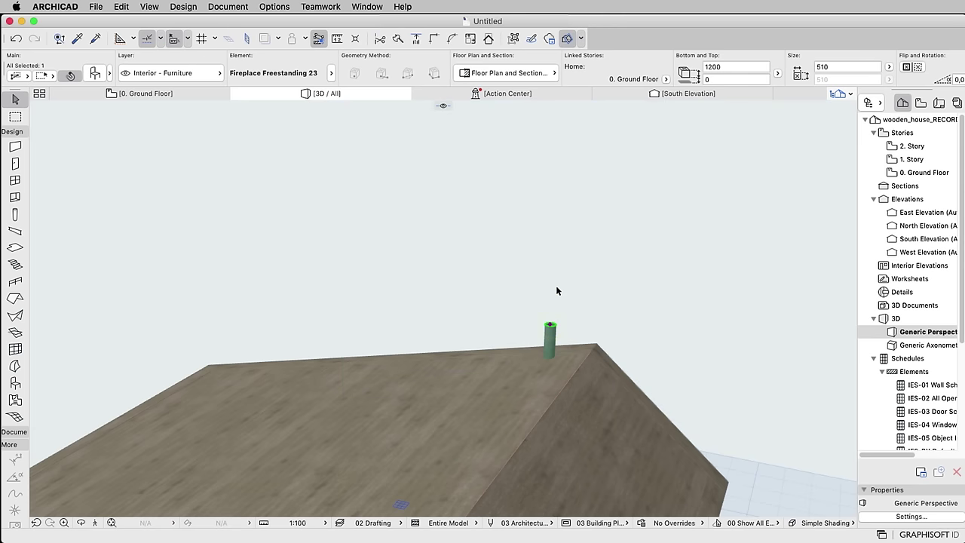
double_click(928, 175)
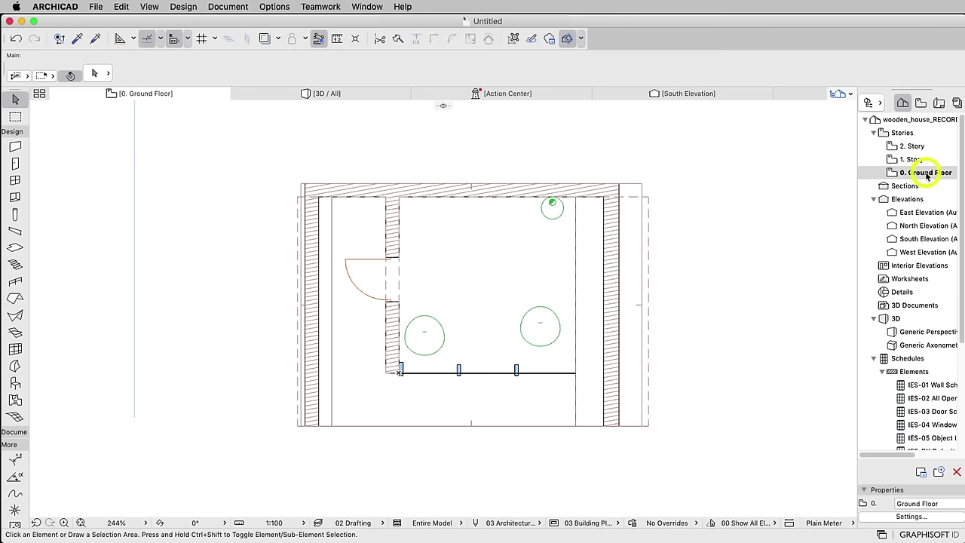
Move the fireplace further left along the top wall
click(555, 221)
right_click(551, 217)
mouse_move(573, 353)
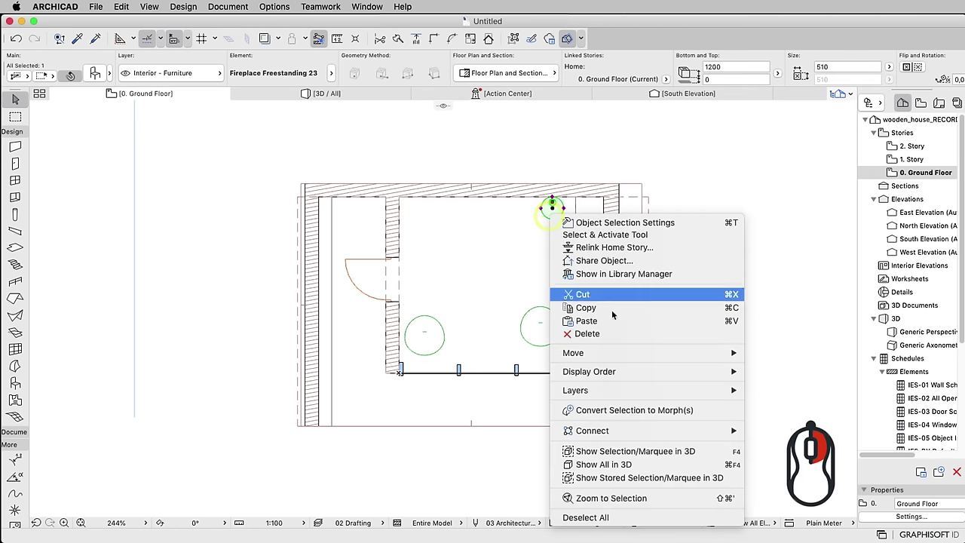
click(784, 355)
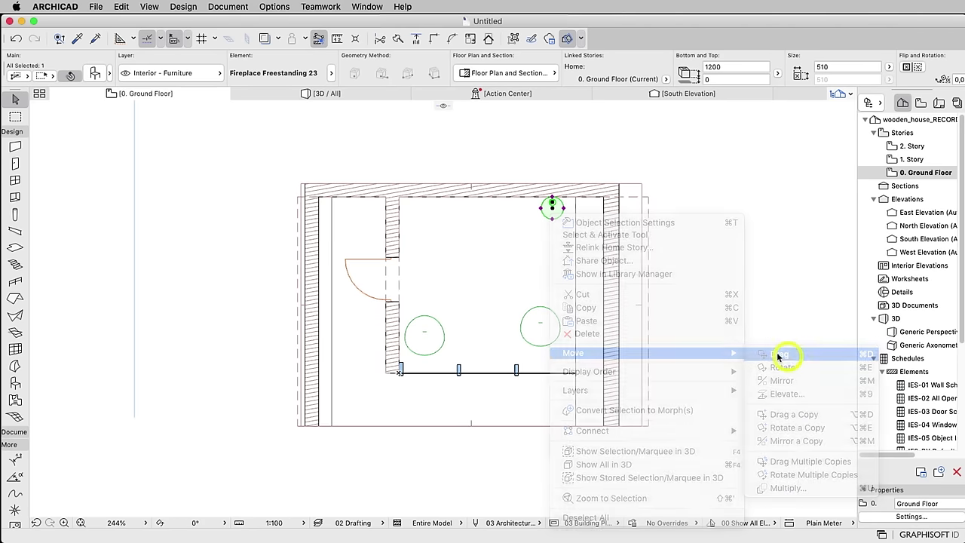
click(553, 204)
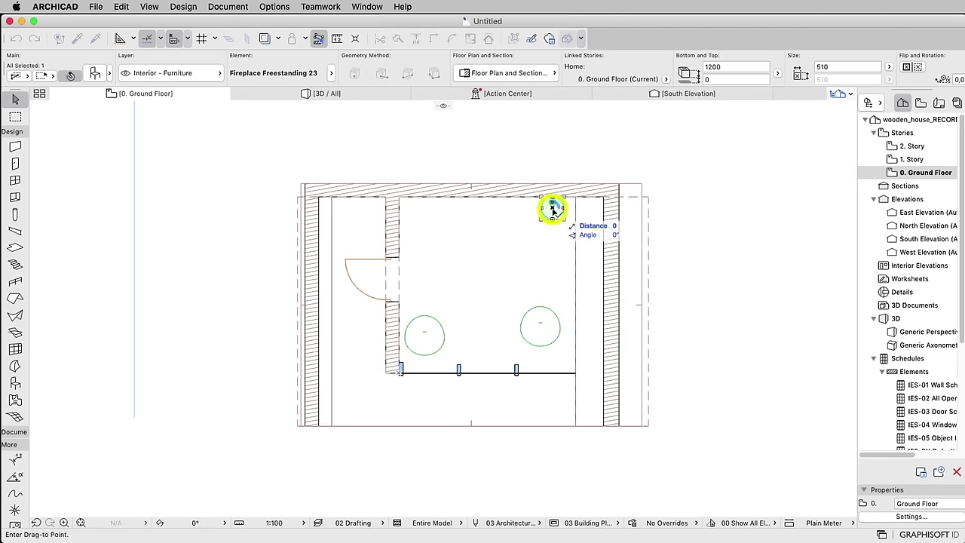
click(491, 208)
Rotate the bean bag near the partition wall about its centre
click(427, 323)
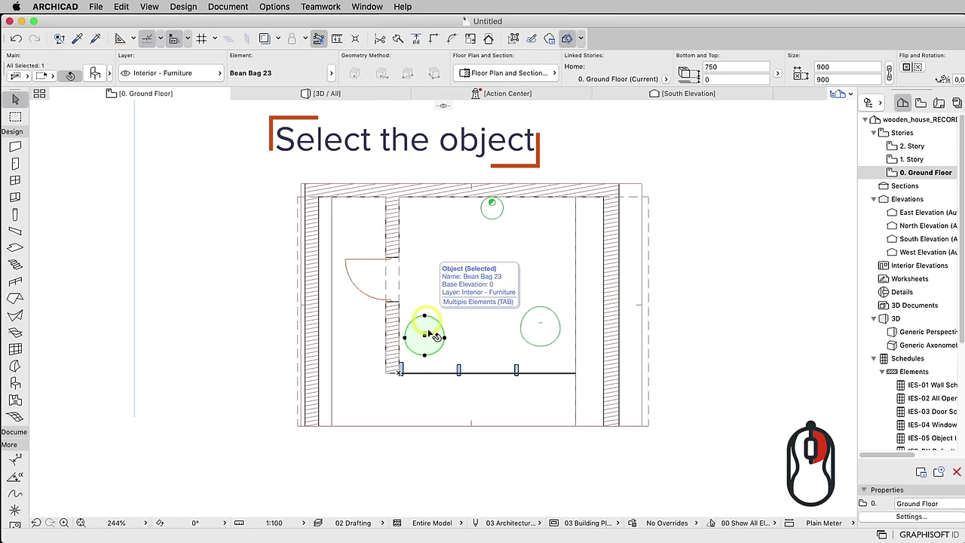
right_click(429, 327)
mouse_move(527, 467)
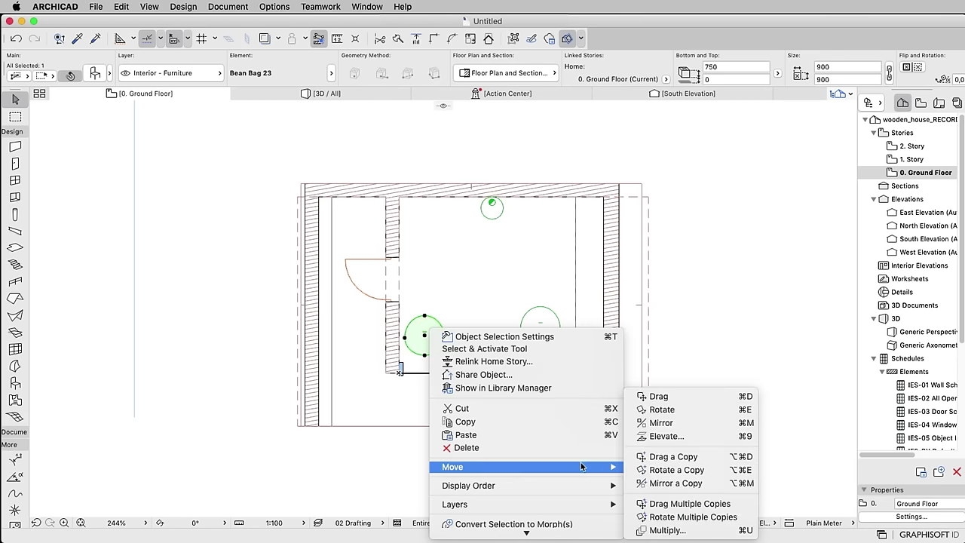
click(664, 409)
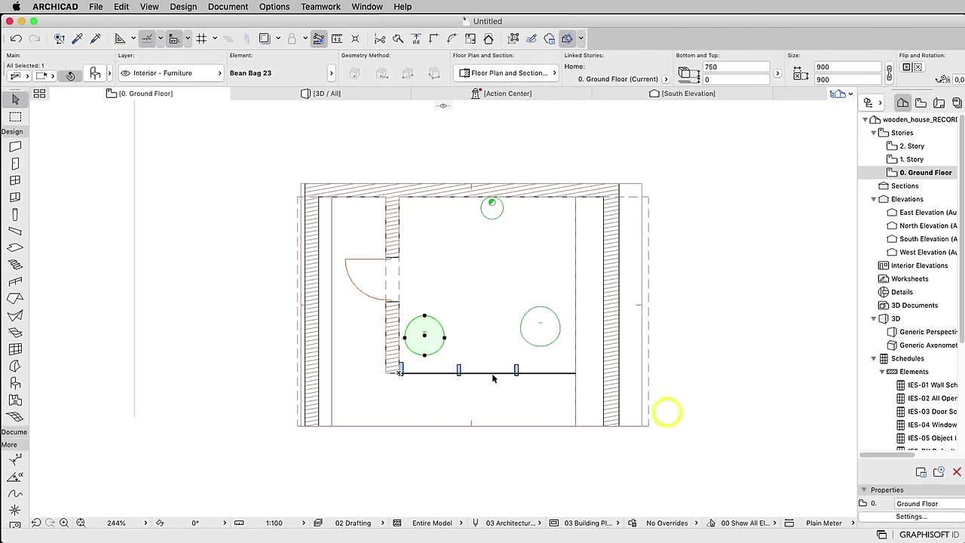
click(424, 334)
click(424, 296)
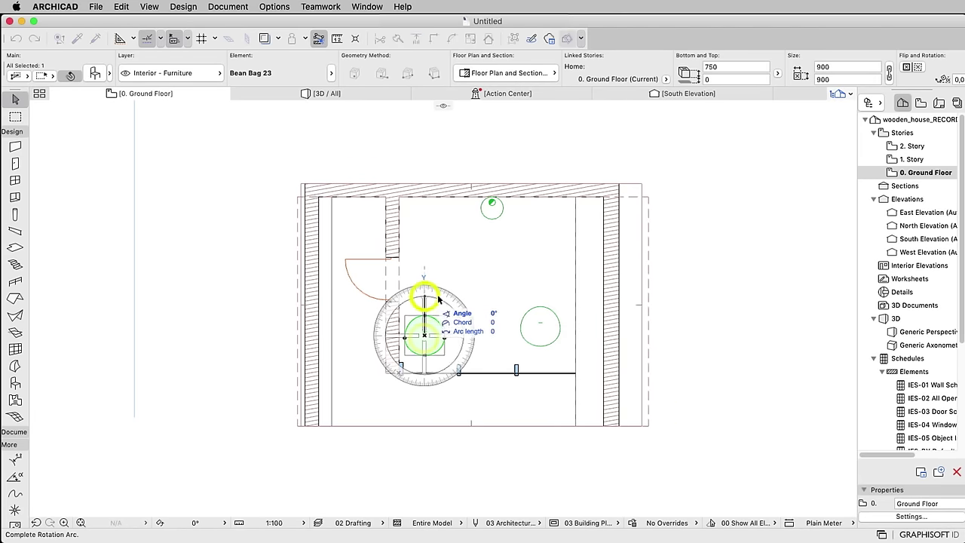
click(451, 300)
click(540, 327)
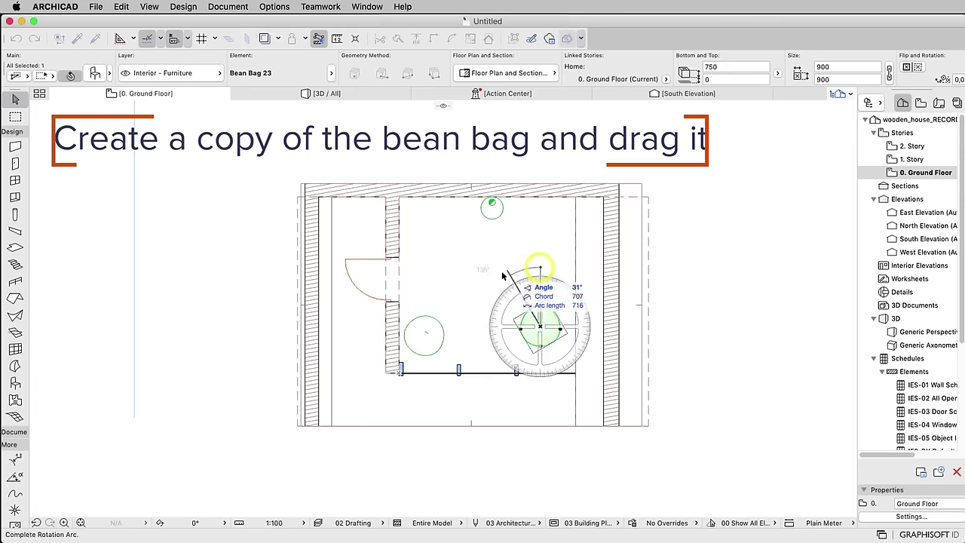
Drag a copy of the other bean bag upward and rotate the copy
right_click(541, 328)
mouse_move(633, 465)
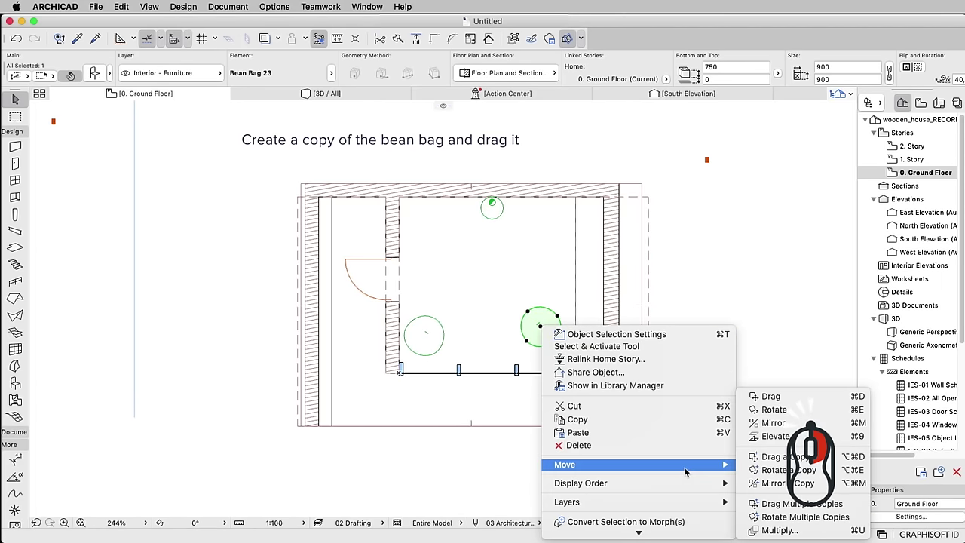
click(792, 461)
click(540, 326)
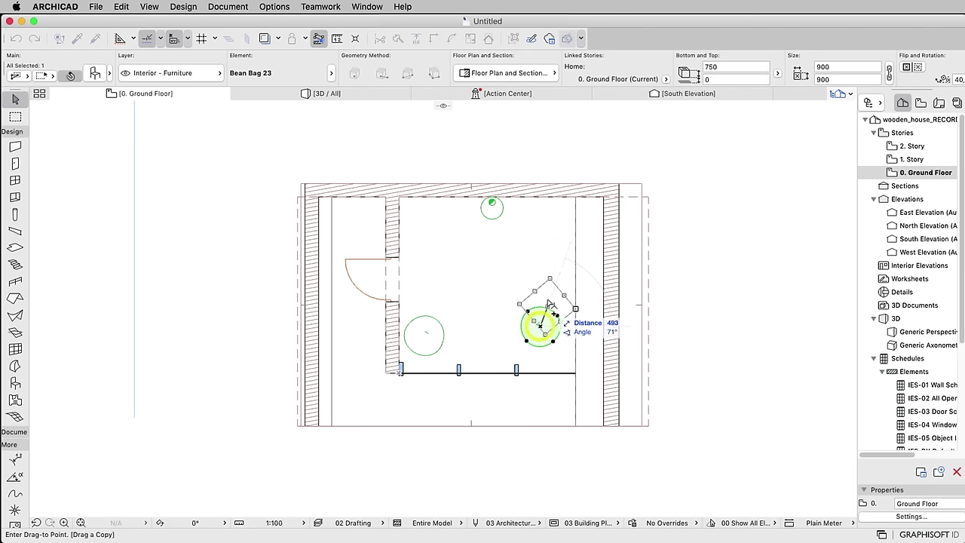
click(540, 264)
key(super+e)
click(540, 264)
click(523, 248)
click(503, 247)
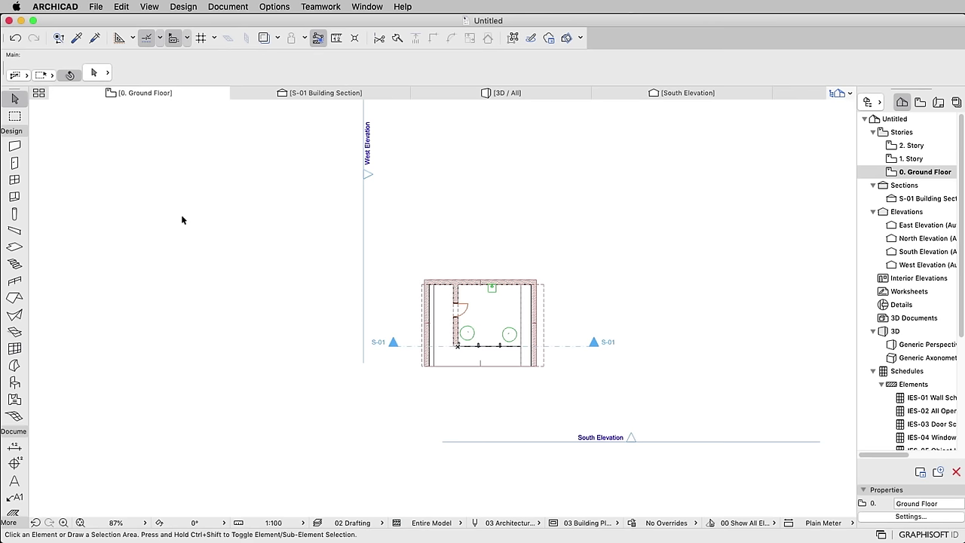
Set the Mesh tool defaults with cover fills turned off
click(15, 417)
click(93, 72)
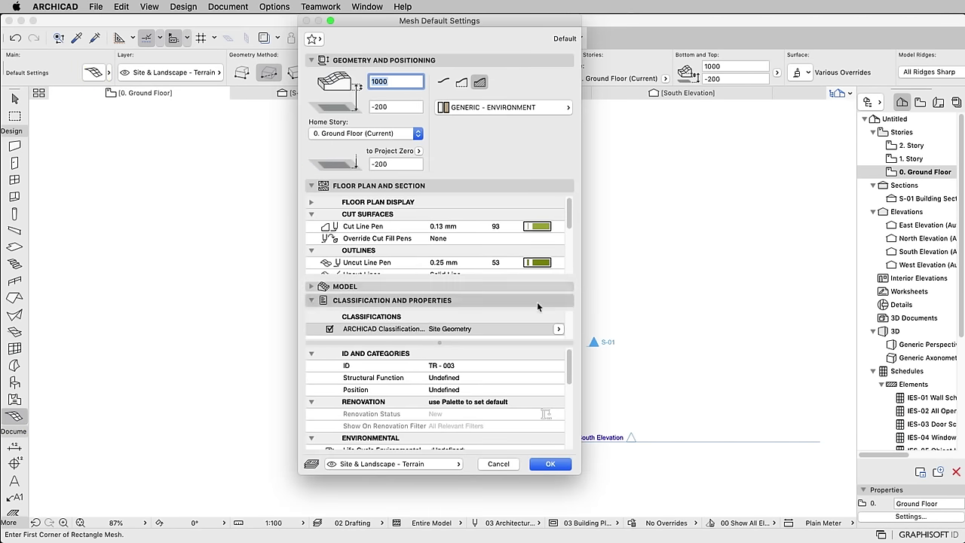
scroll(393, 252, down, 5)
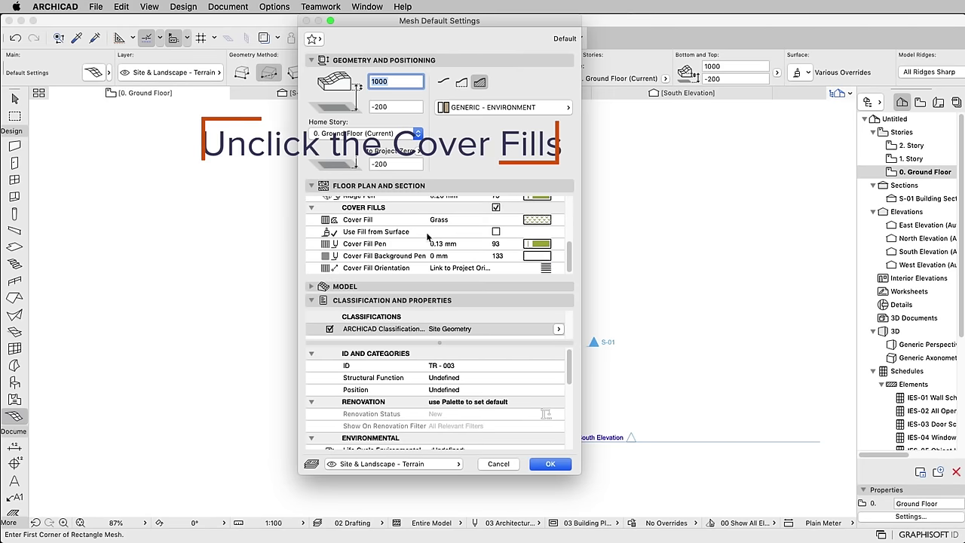
click(496, 209)
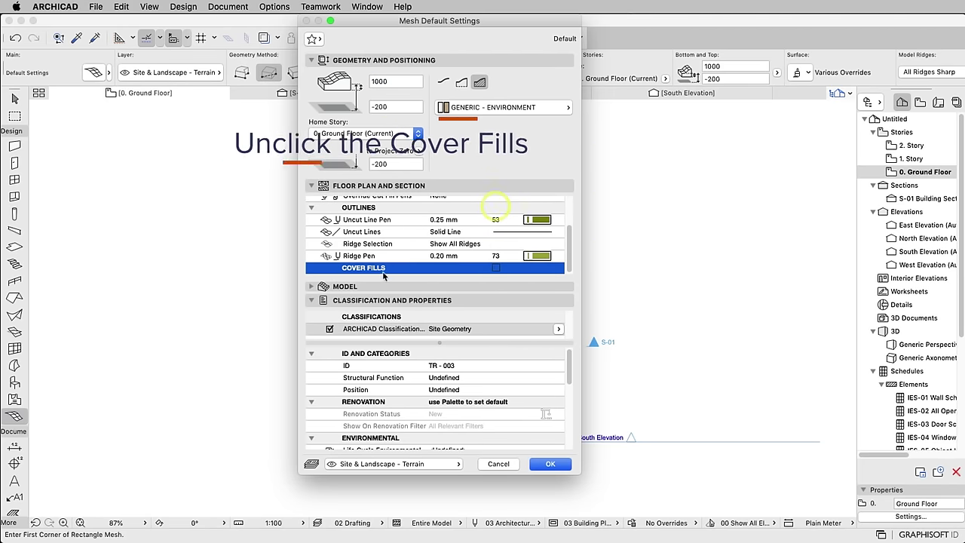
click(313, 287)
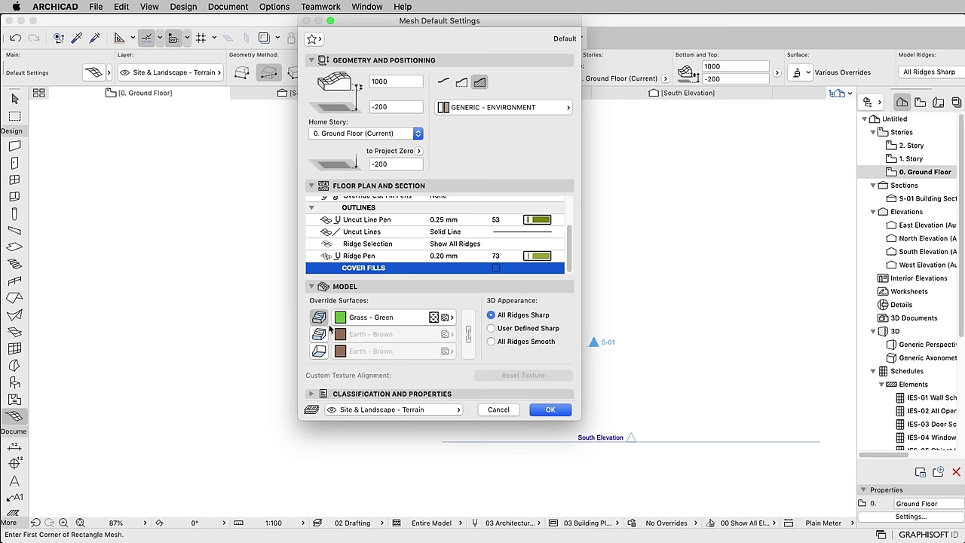
click(548, 411)
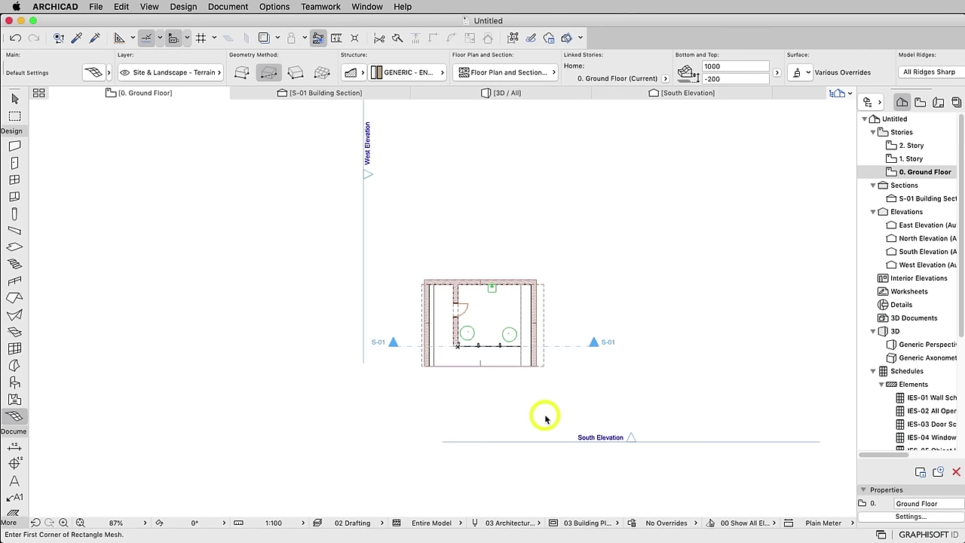
Draw a rectangular mesh around the whole house and view it in 3D
drag(283, 114, 767, 484)
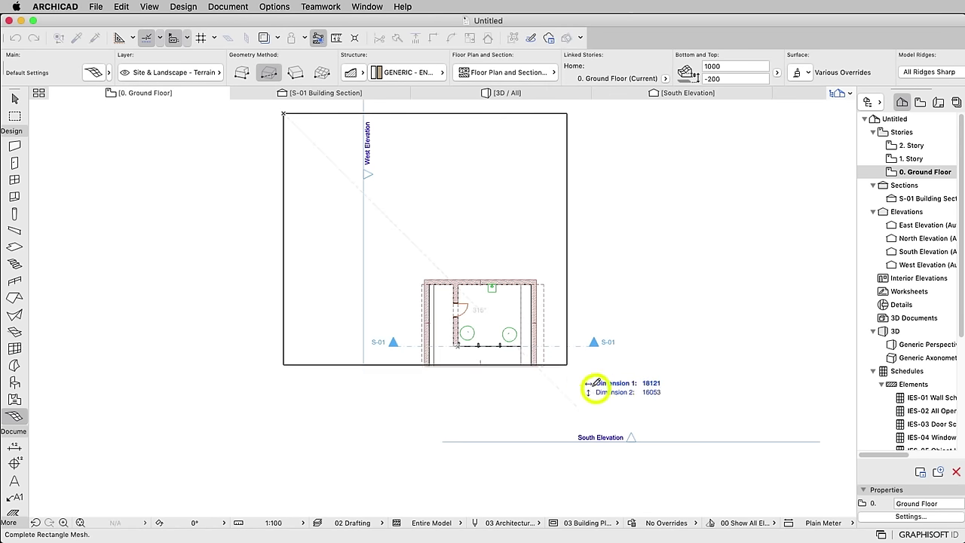
click(767, 483)
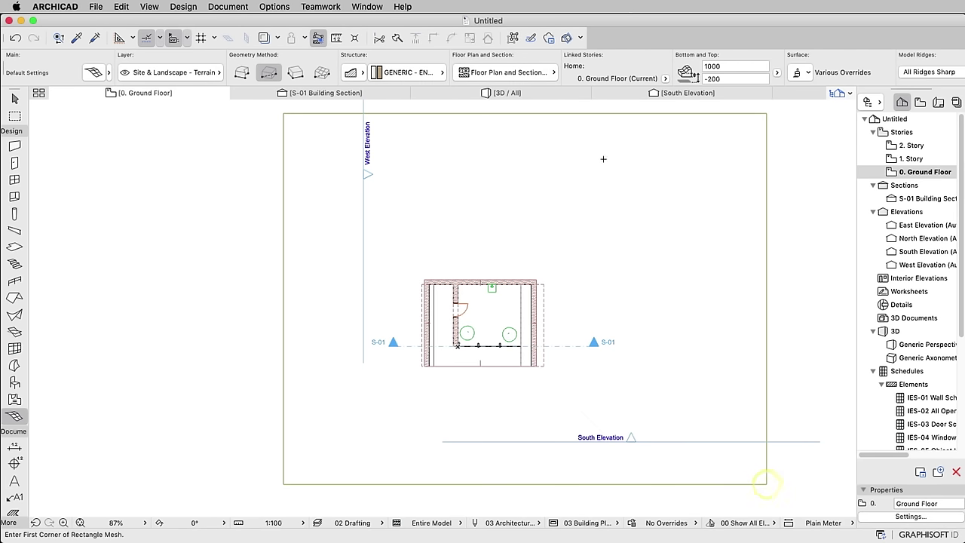
click(469, 92)
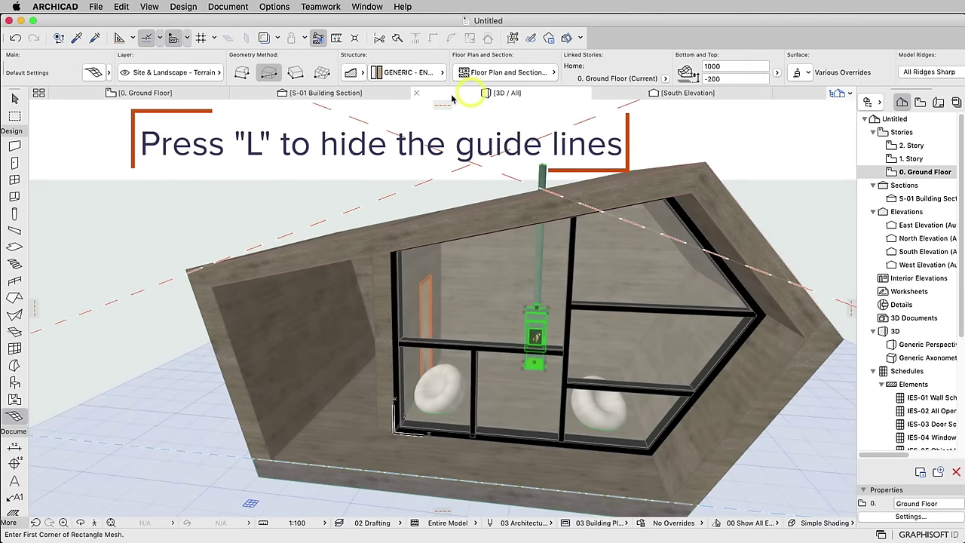
Hide the guide lines, zoom out and orbit to inspect the house on the grass terrain
key(l)
scroll(543, 347, down, 3)
scroll(543, 347, down, 3)
scroll(543, 347, down, 3)
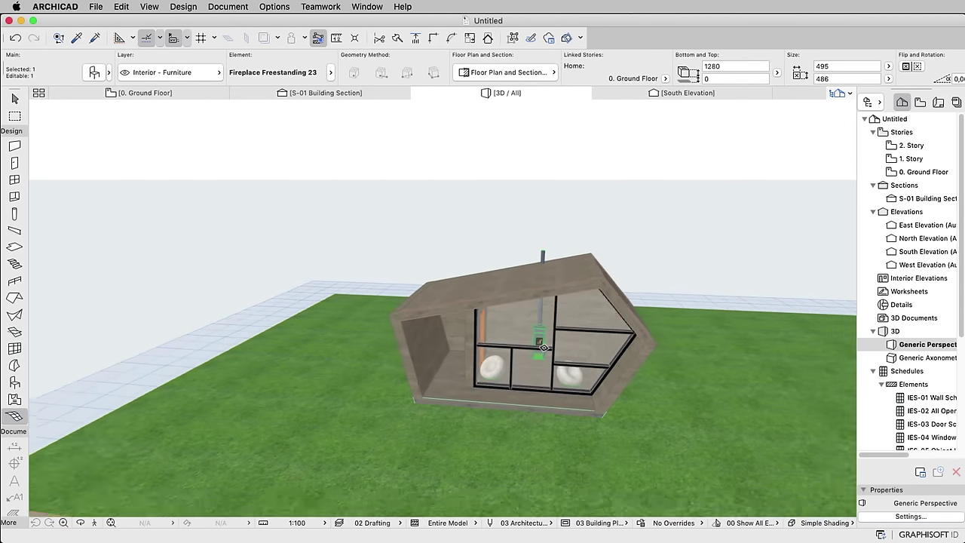
scroll(543, 346, down, 3)
mouse_move(543, 347)
shift+middle_down()
mouse_move(749, 354)
mouse_move(517, 319)
mouse_move(435, 420)
shift+middle_up()
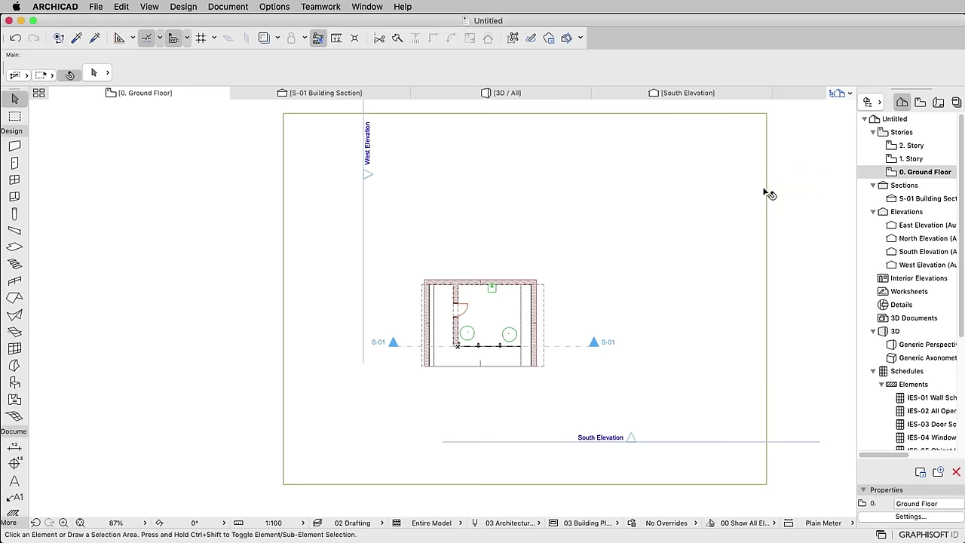
Set the terrain mesh's top-right corner point height to 3000
click(764, 191)
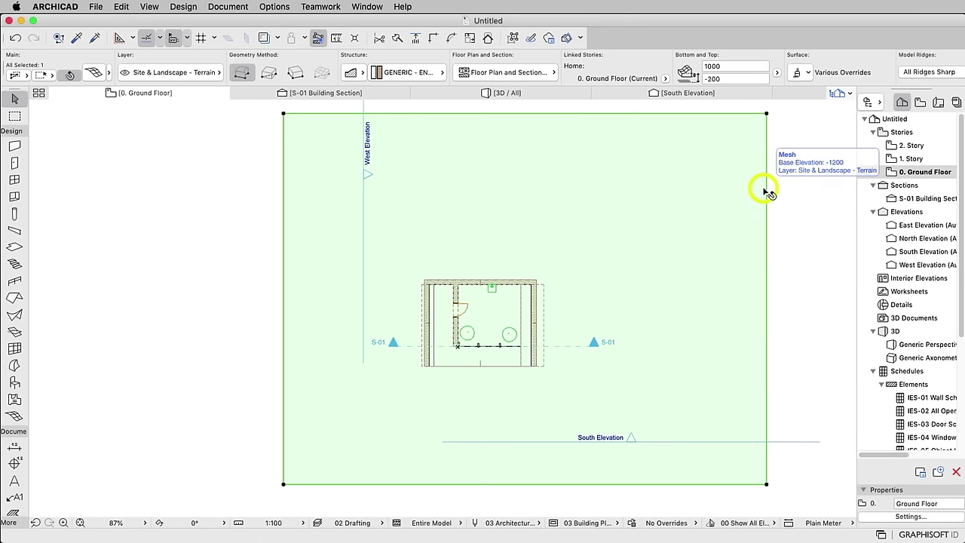
click(767, 115)
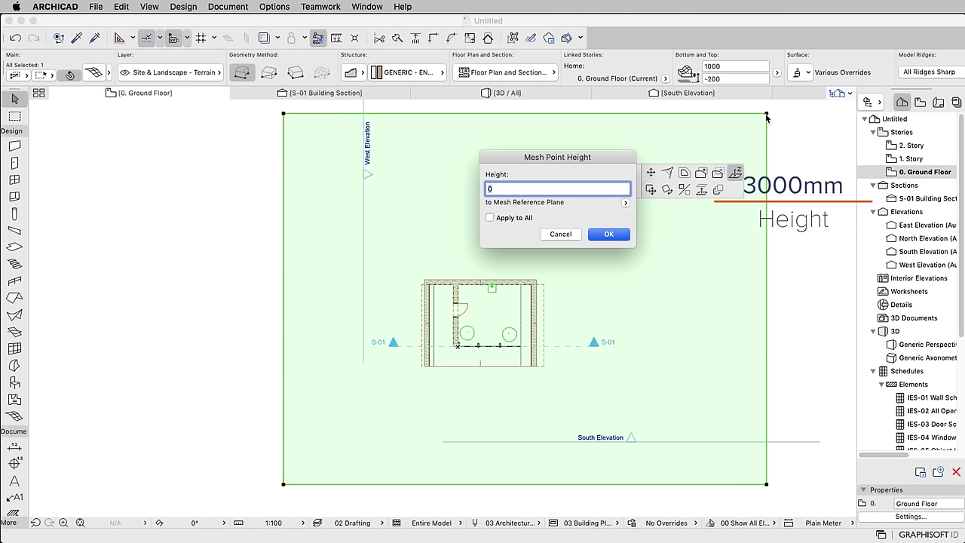
text(3)
text(00)
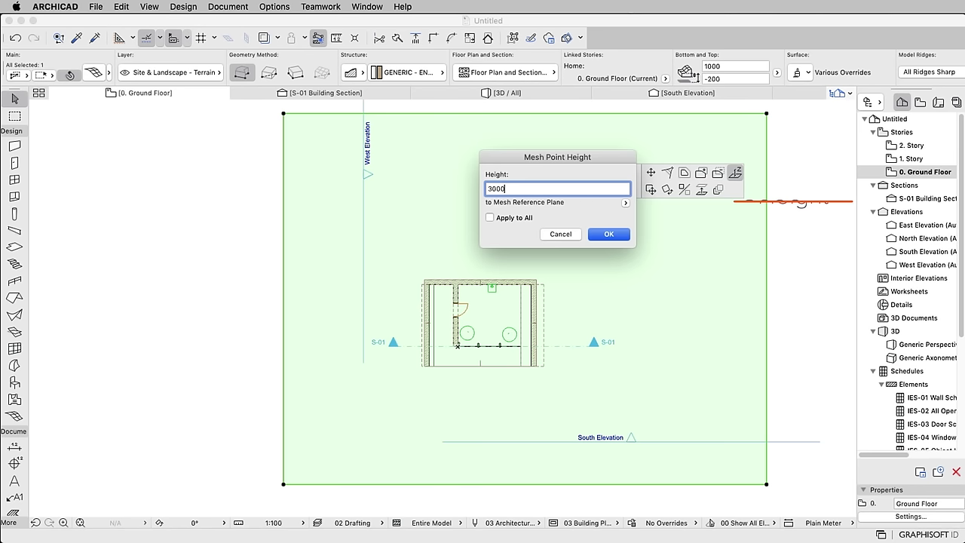
key(Return)
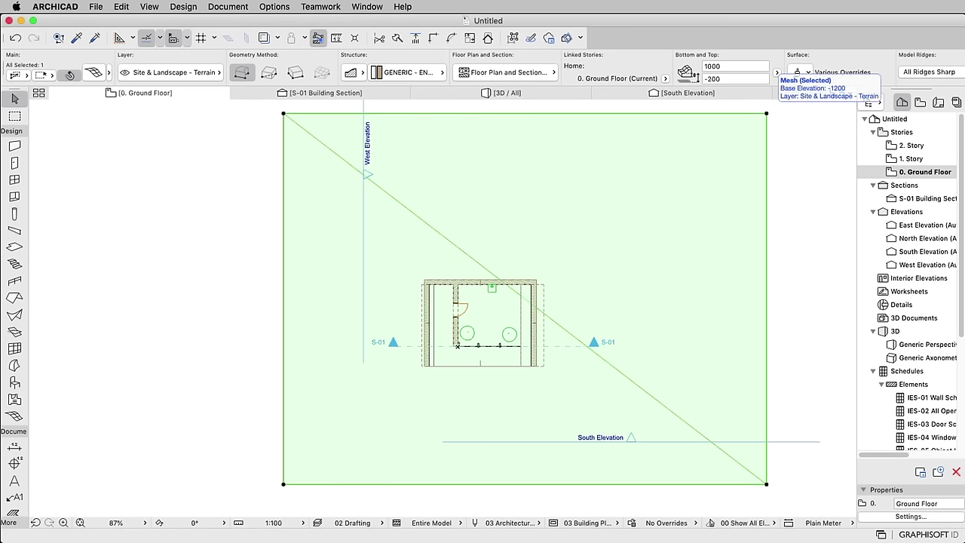
scroll(16, 505, down, 3)
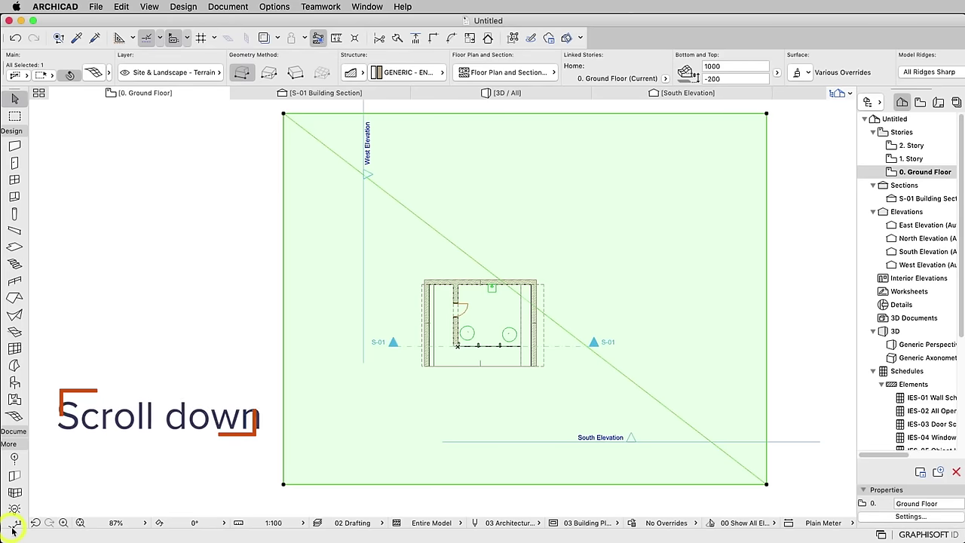
scroll(15, 507, down, 2)
Draw the first curved spline contour from the mesh's top edge to its right edge
click(14, 495)
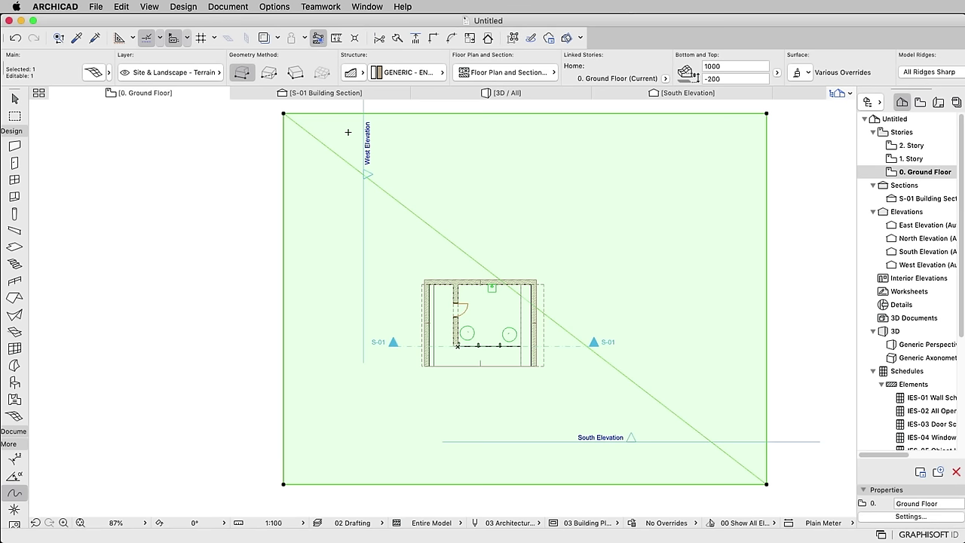
key(Escape)
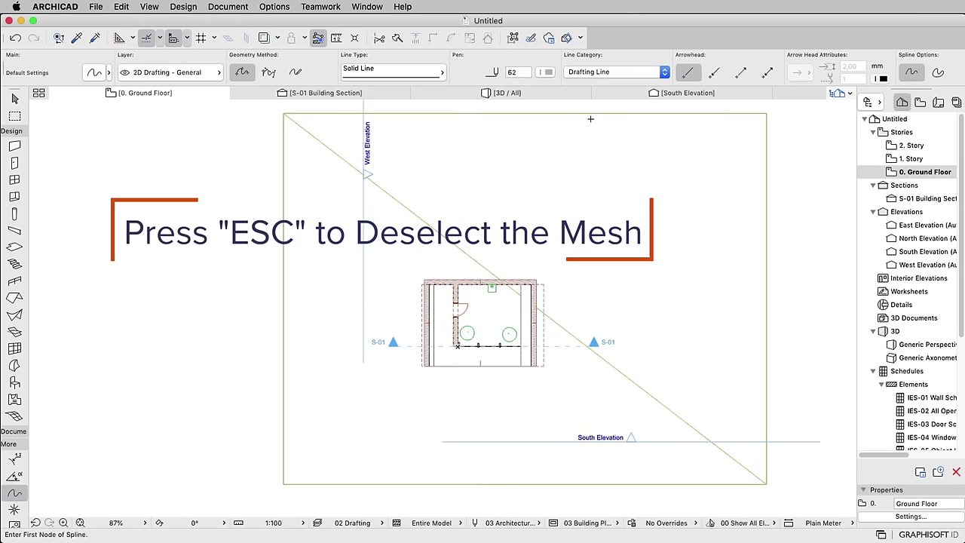
click(583, 112)
click(618, 172)
click(704, 180)
click(730, 221)
click(747, 286)
double_click(769, 292)
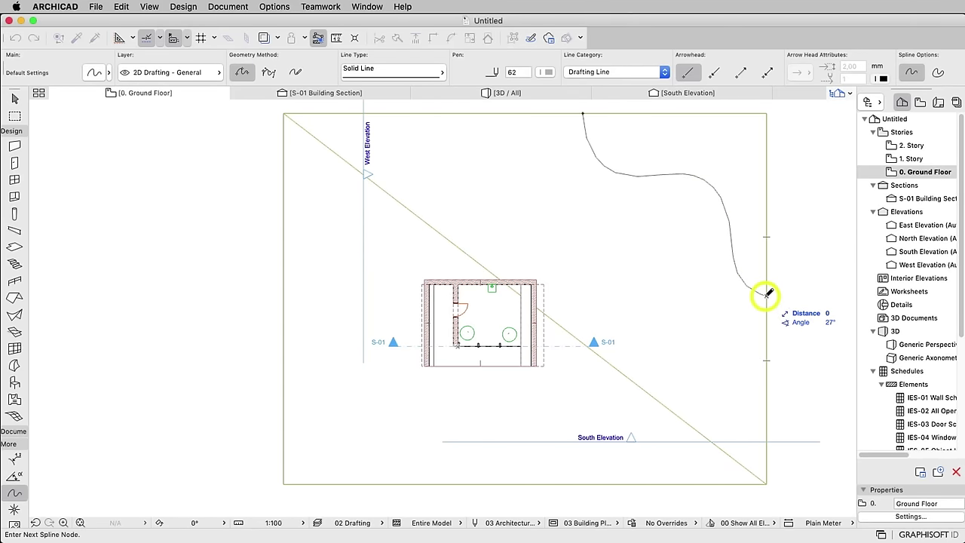
Draw a second spline contour sweeping from the top edge down to the right edge
click(486, 114)
click(518, 183)
click(657, 274)
click(767, 358)
click(767, 359)
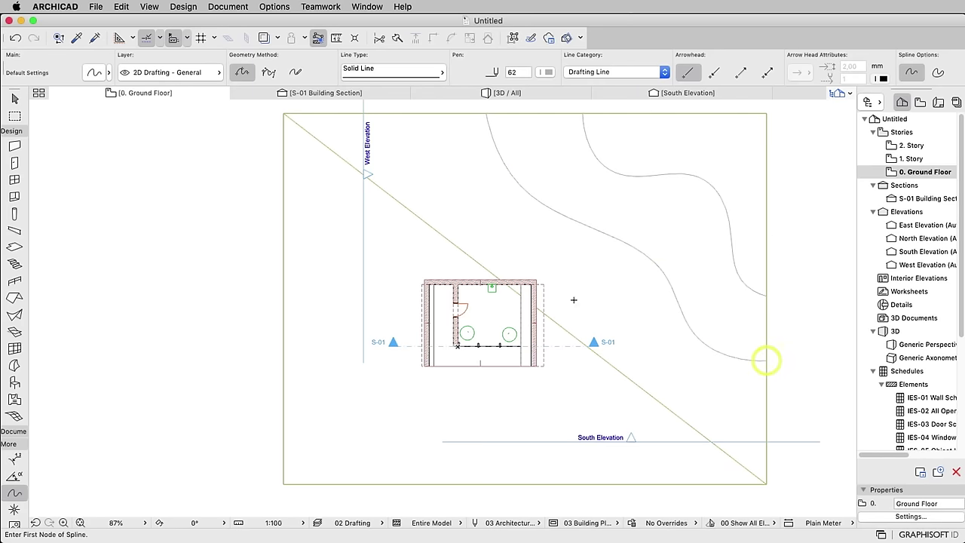
Draw a third spline contour arcing around the house from its left to below it
click(377, 263)
click(469, 237)
click(580, 297)
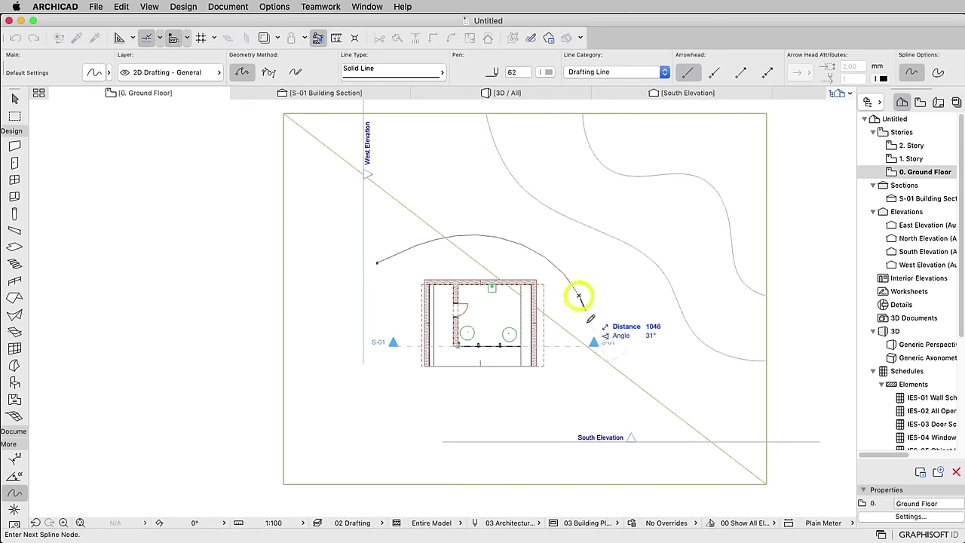
double_click(582, 402)
key(Escape)
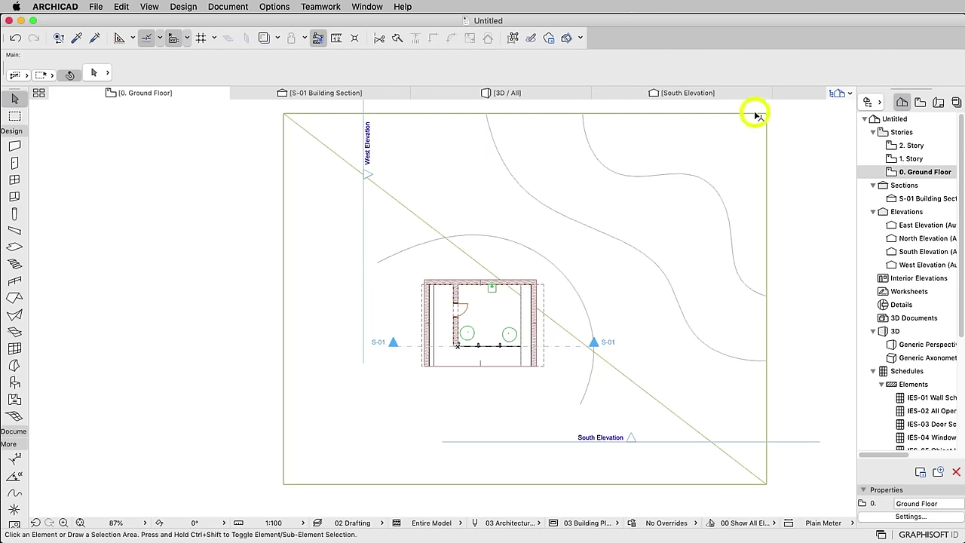
Add terrain mesh points along all three contour lines using Fit to All Ridges
click(756, 114)
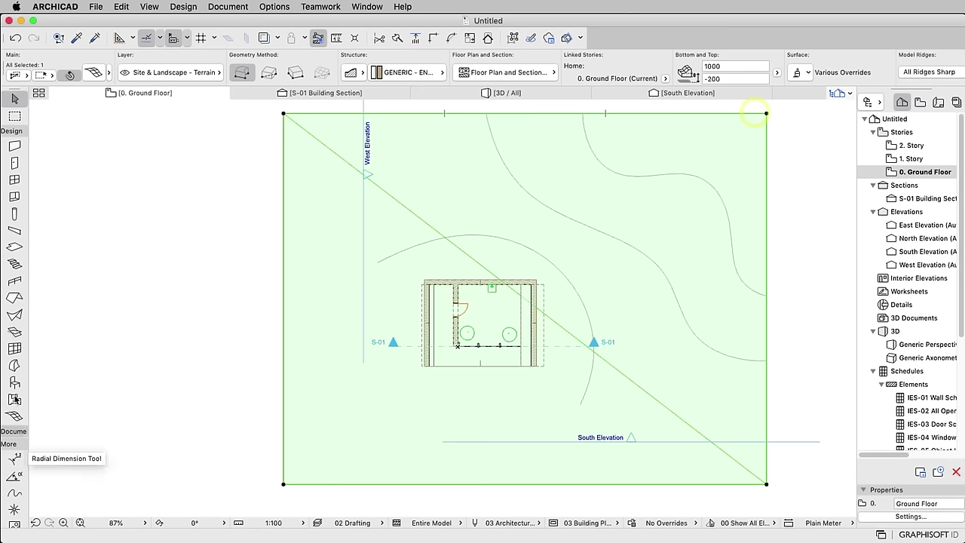
click(14, 416)
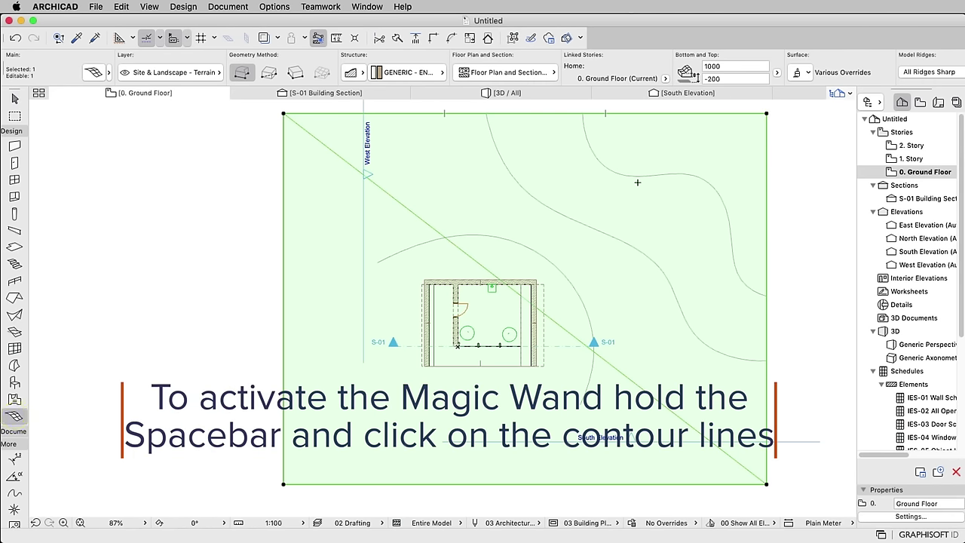
key(space)
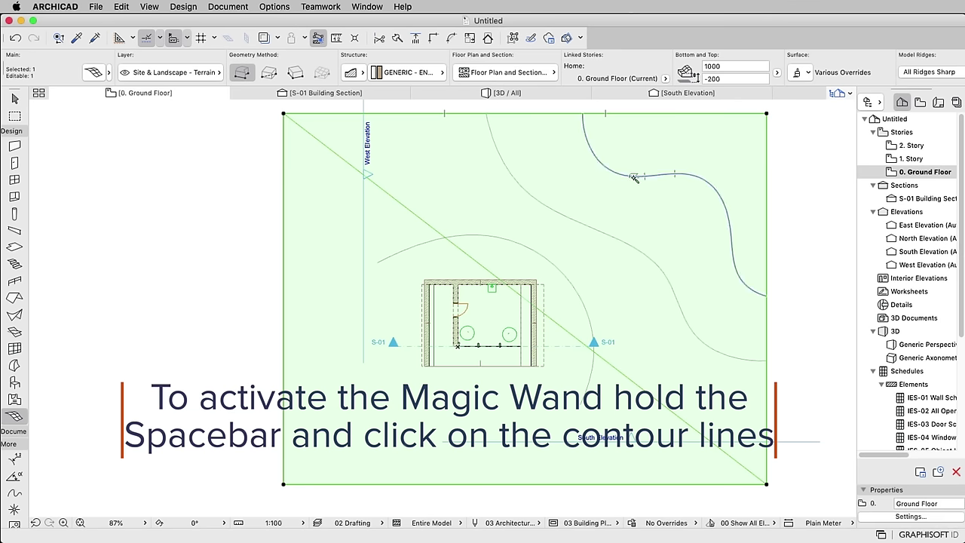
click(635, 177)
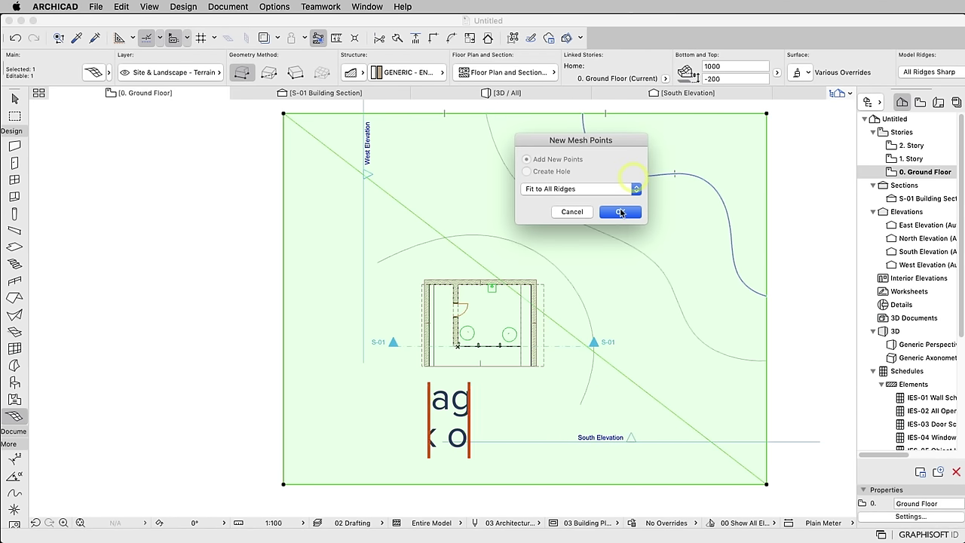
click(620, 212)
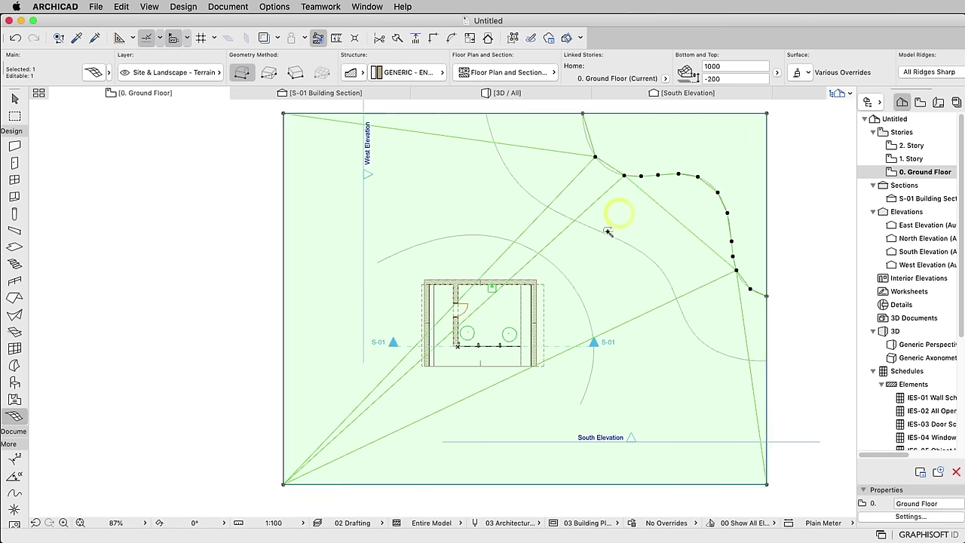
click(607, 234)
click(618, 214)
click(571, 285)
click(625, 213)
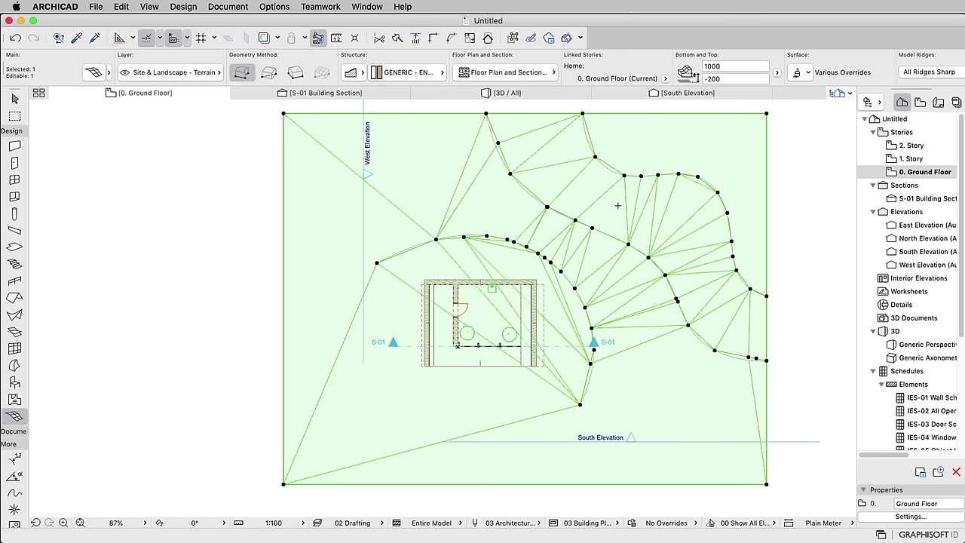
Raise the outermost contour's mesh points to 2000 mm, applied to all its points
click(698, 176)
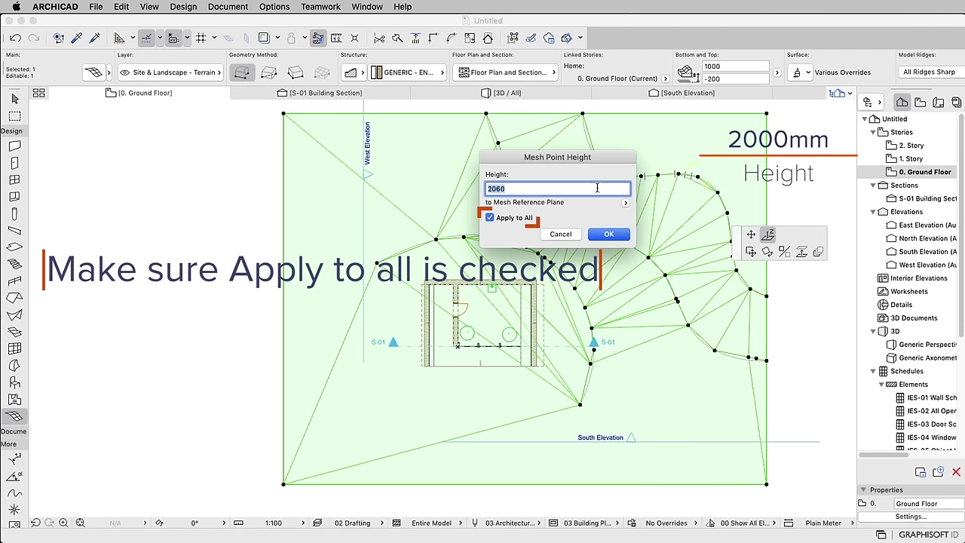
text(200)
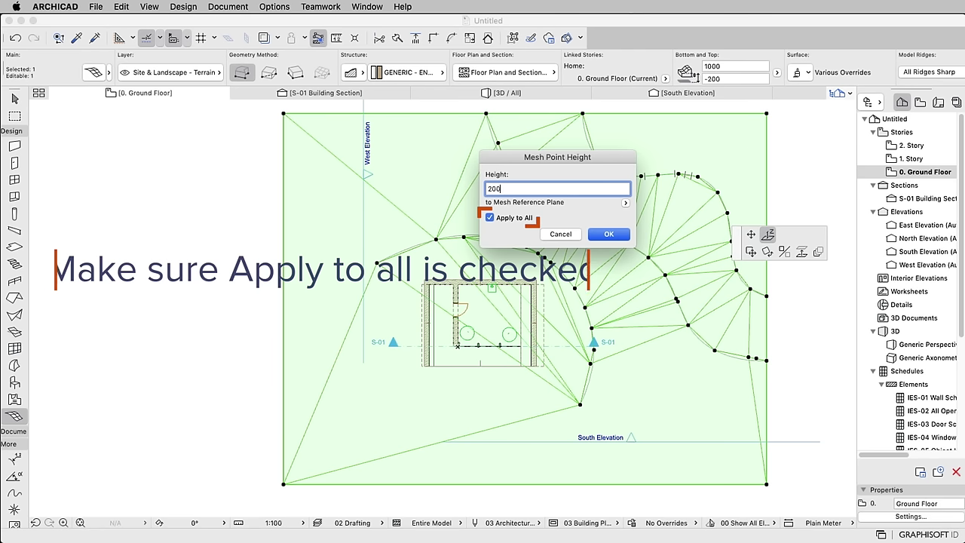
text(0)
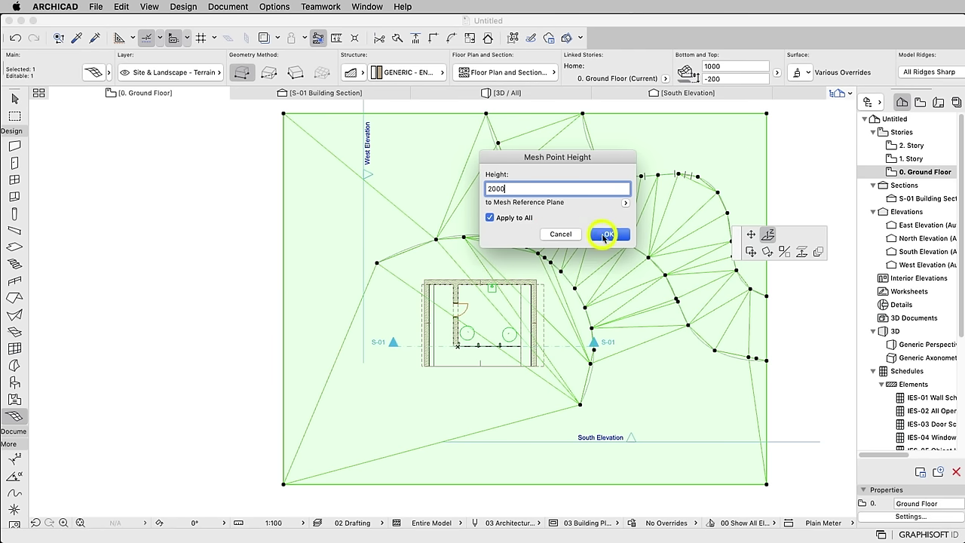
click(607, 235)
click(647, 257)
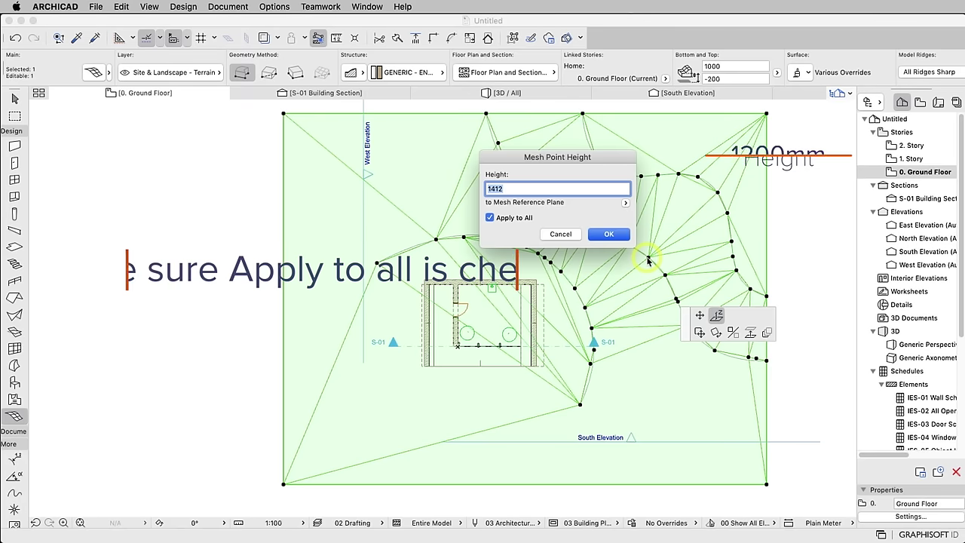
text(00)
click(609, 234)
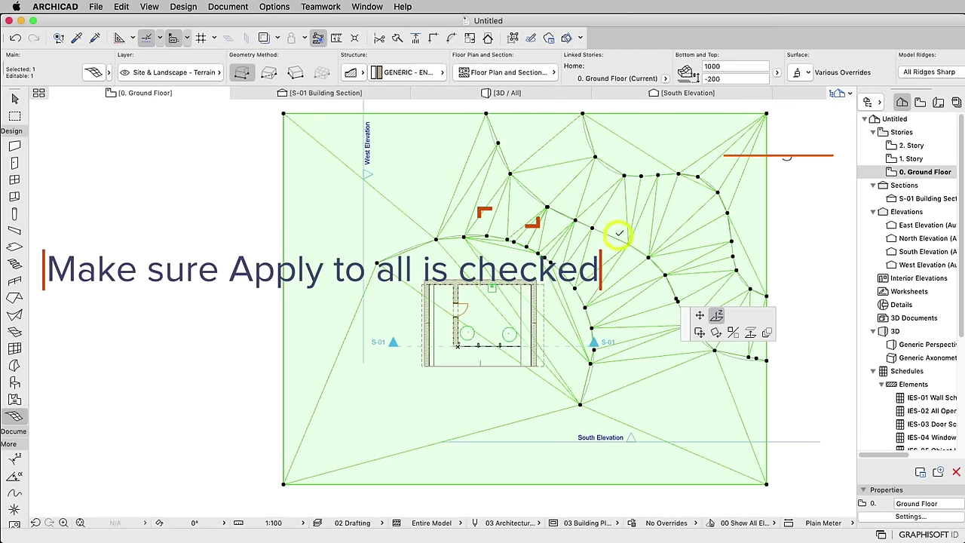
Set the next contour's mesh points to a height of 1200 mm
click(562, 268)
text(1200)
key(Return)
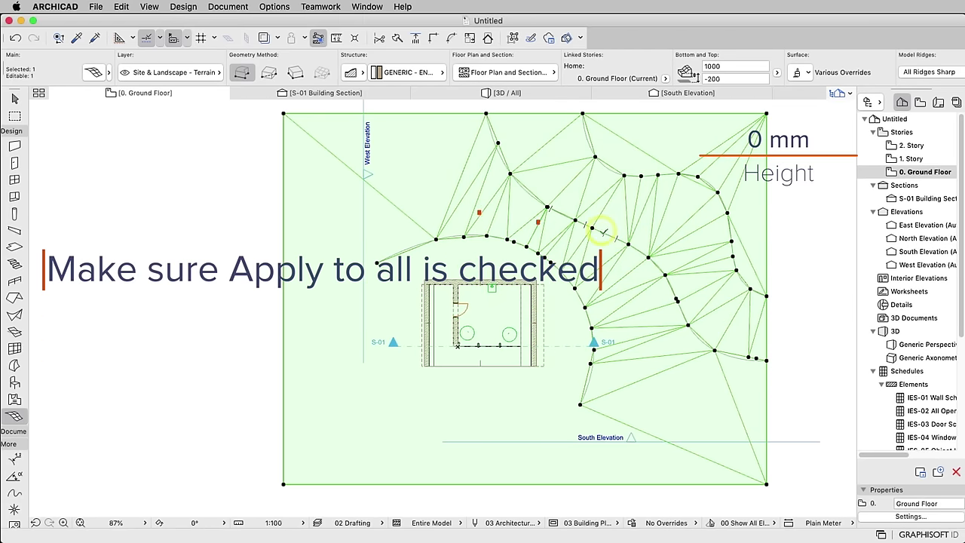
Orbit the 3D model to check the sloped terrain, then return to the plan with the Object tool
click(508, 92)
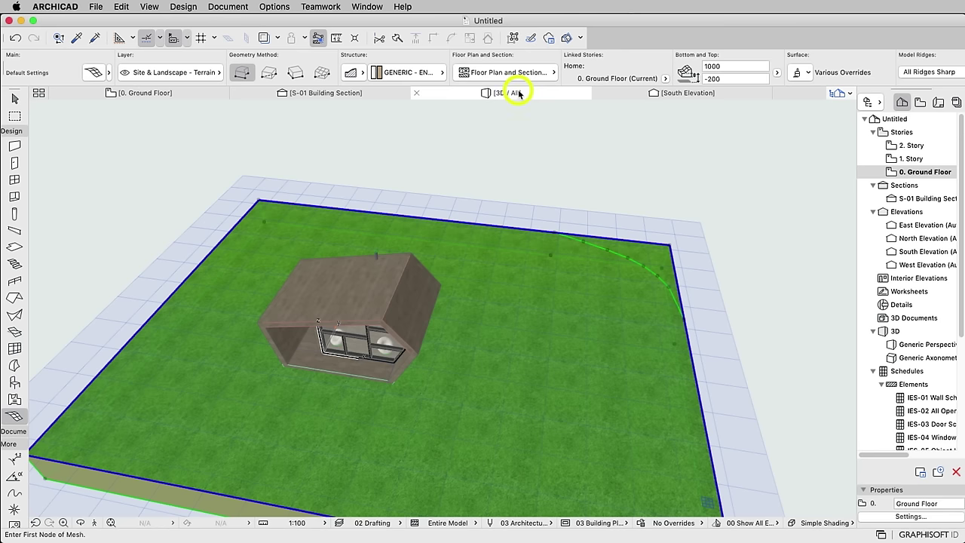
mouse_move(473, 345)
shift+middle_down()
mouse_move(800, 282)
mouse_move(621, 335)
shift+middle_up()
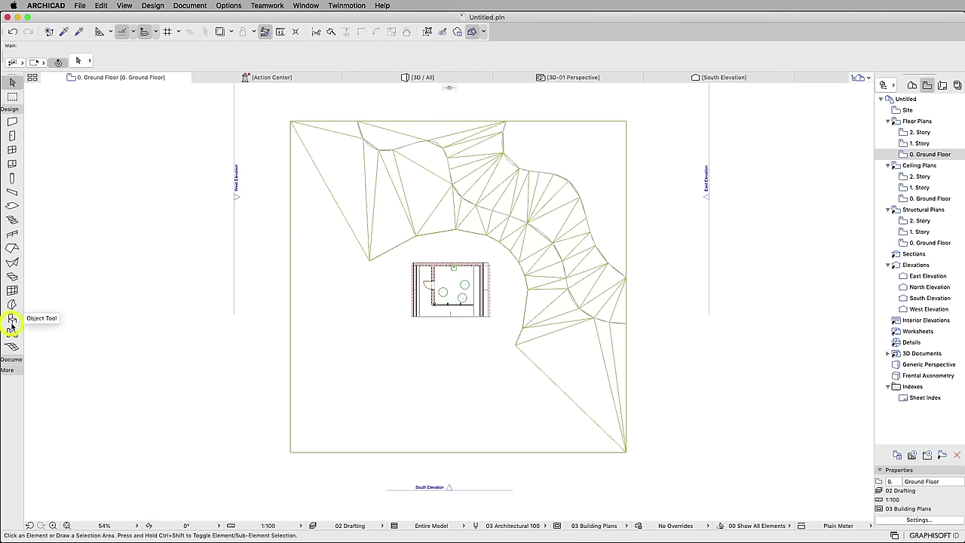
click(13, 319)
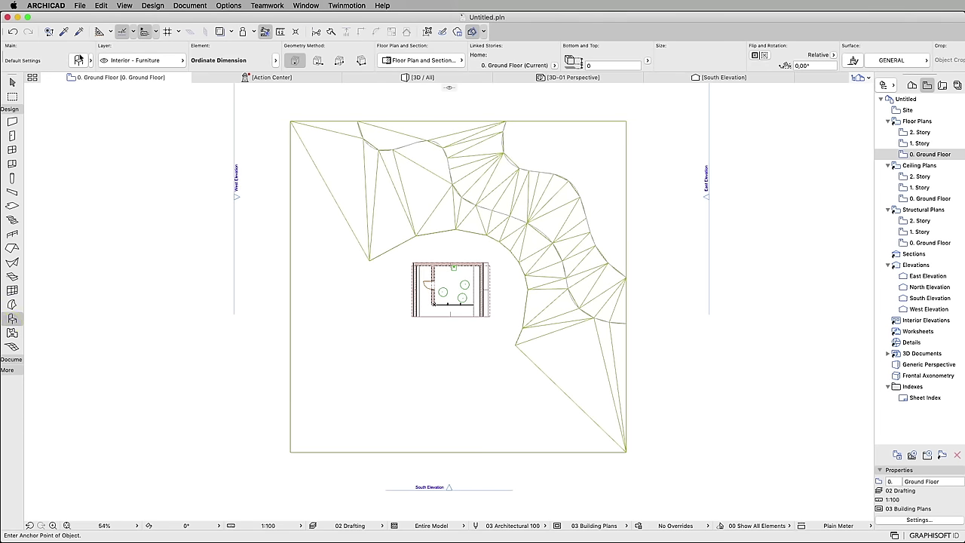
Place a Deciduous Trees 23 object with the Autumn symbol west of the house
click(79, 60)
click(315, 35)
text(trees)
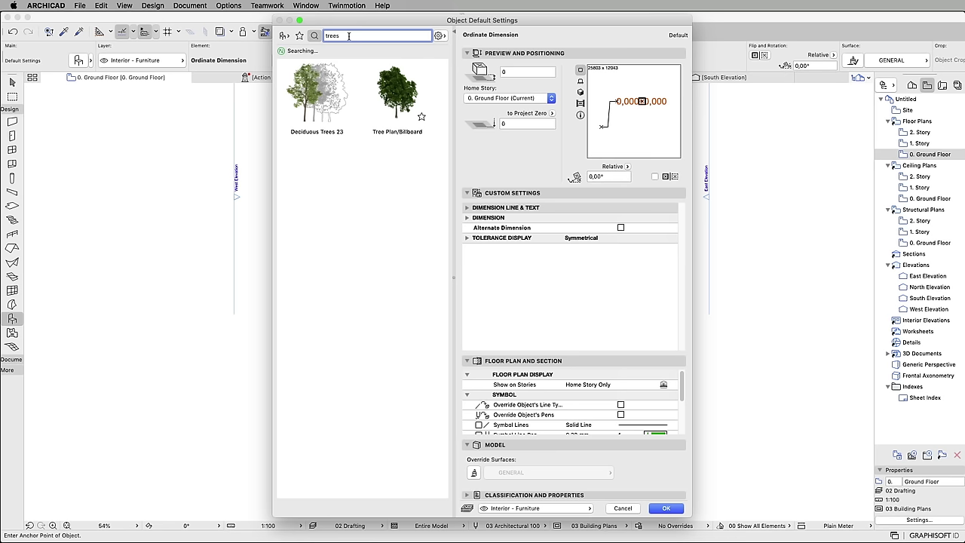
click(329, 92)
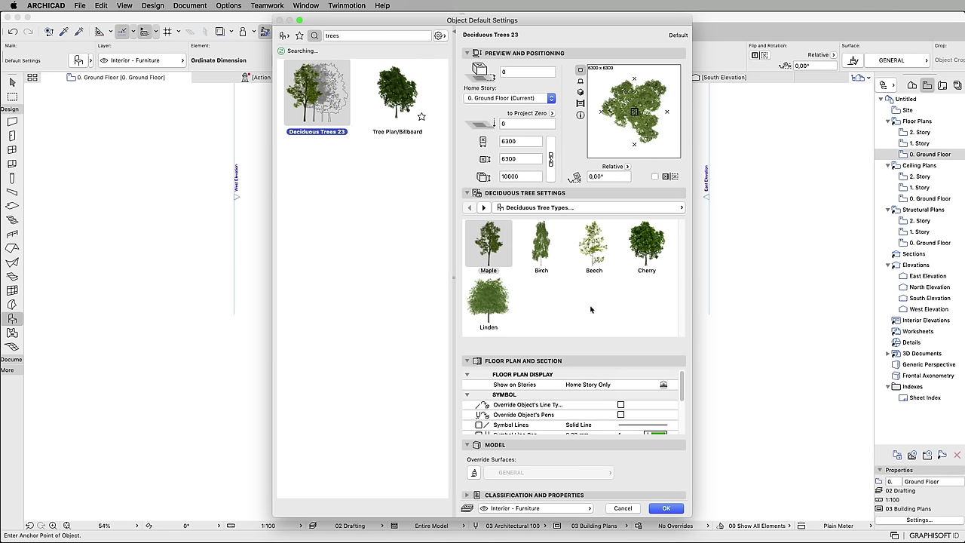
click(485, 209)
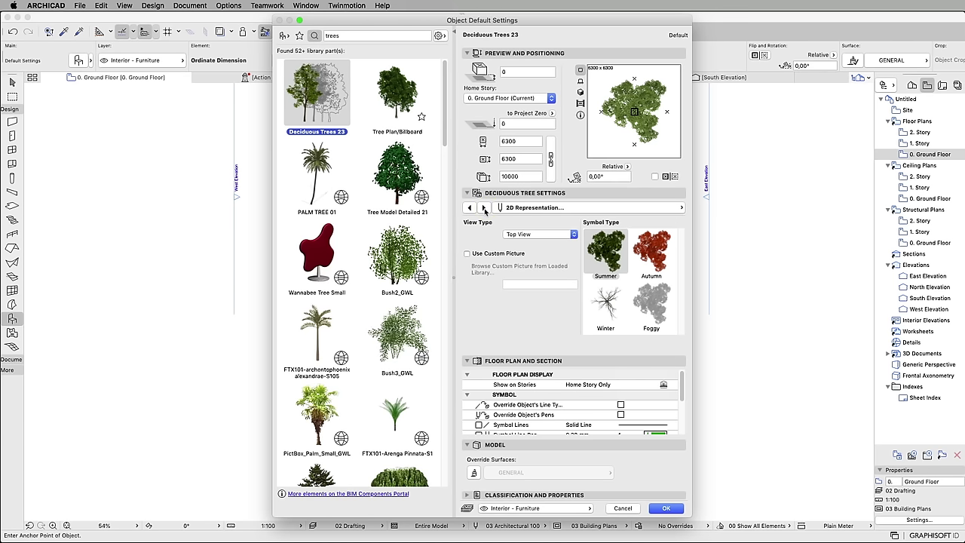
click(653, 253)
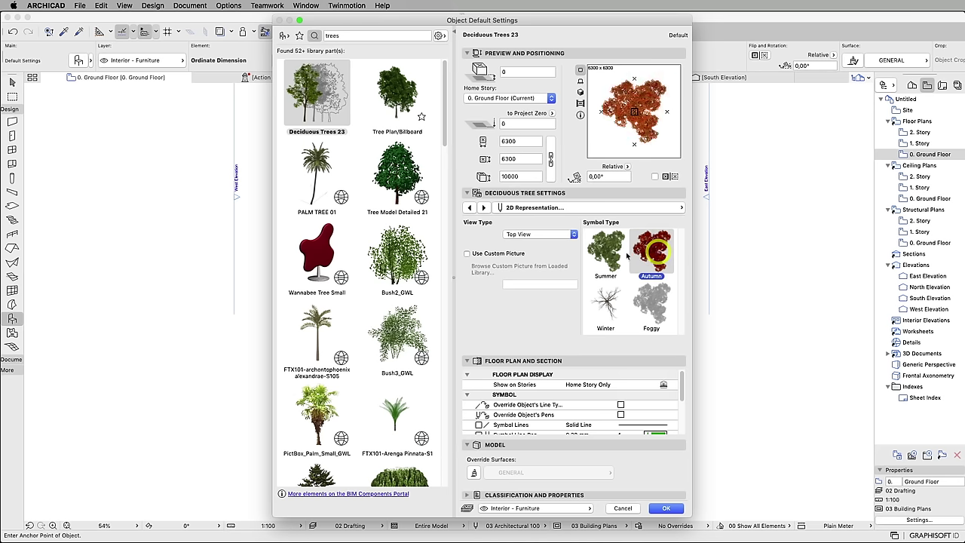
click(468, 209)
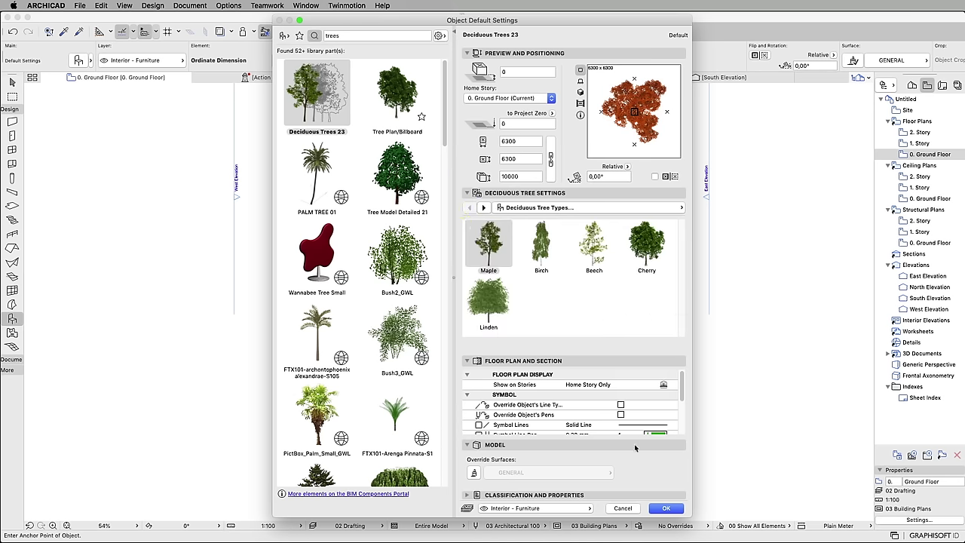
click(668, 508)
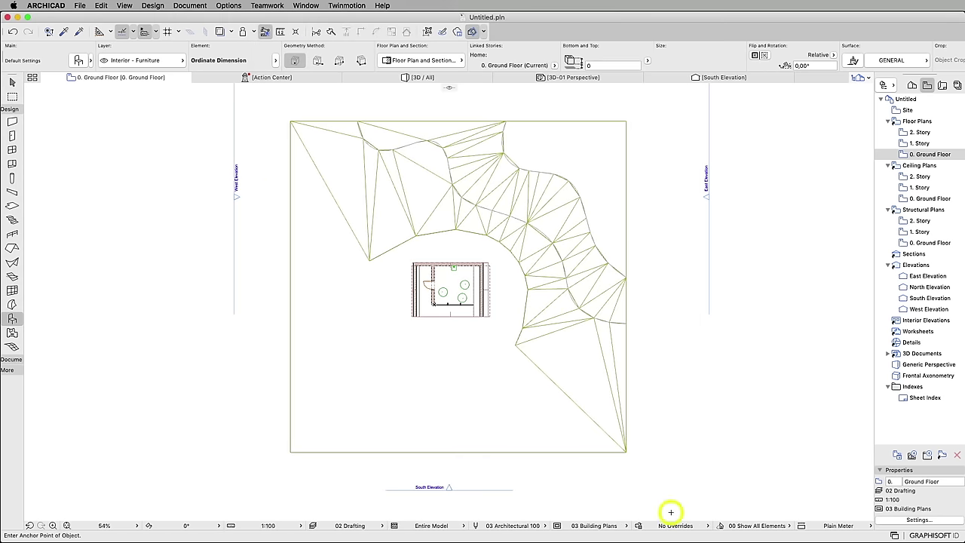
click(354, 335)
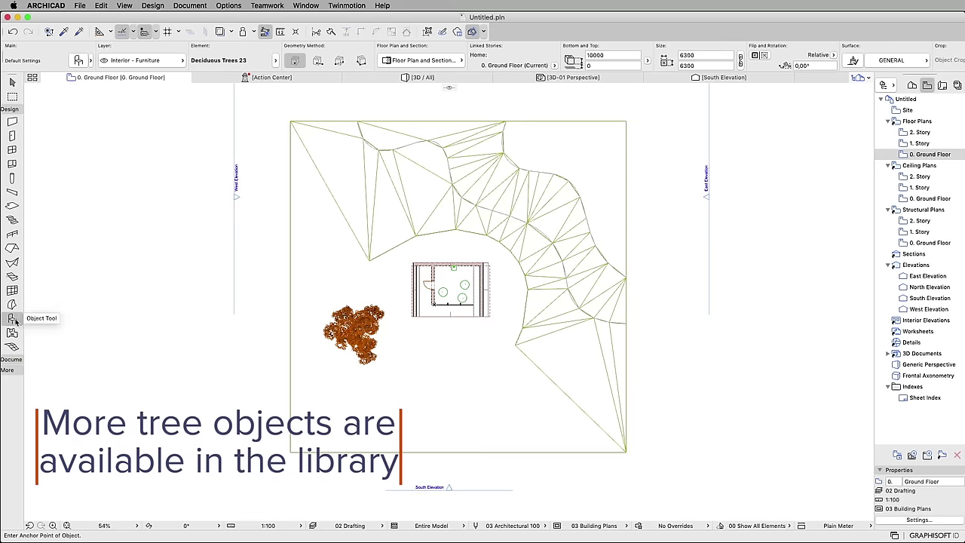
Search the library for pine and tree objects, choosing Picea Abies and then Tree Detailed
click(78, 61)
text(pine)
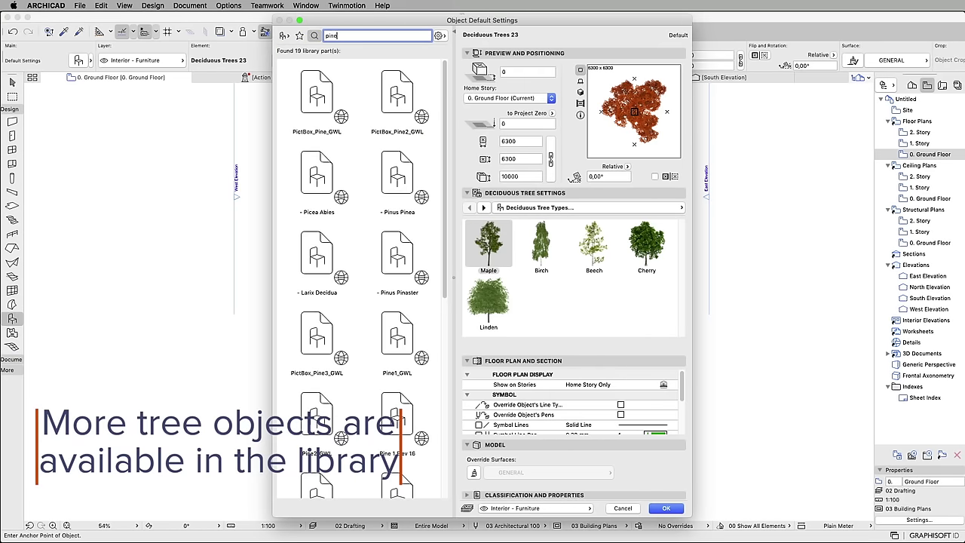
click(321, 175)
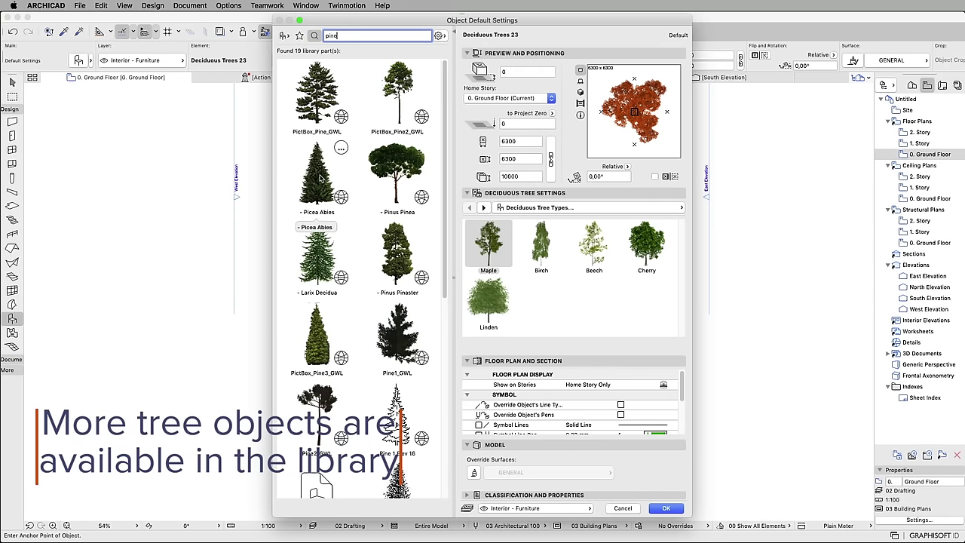
text(tree)
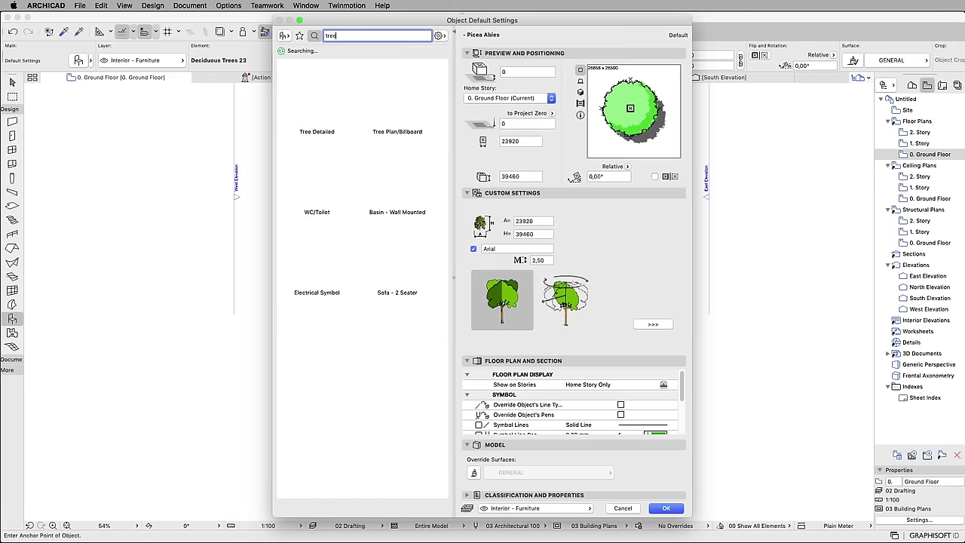
click(397, 172)
scroll(362, 271, down, 5)
scroll(363, 272, down, 5)
scroll(363, 271, down, 5)
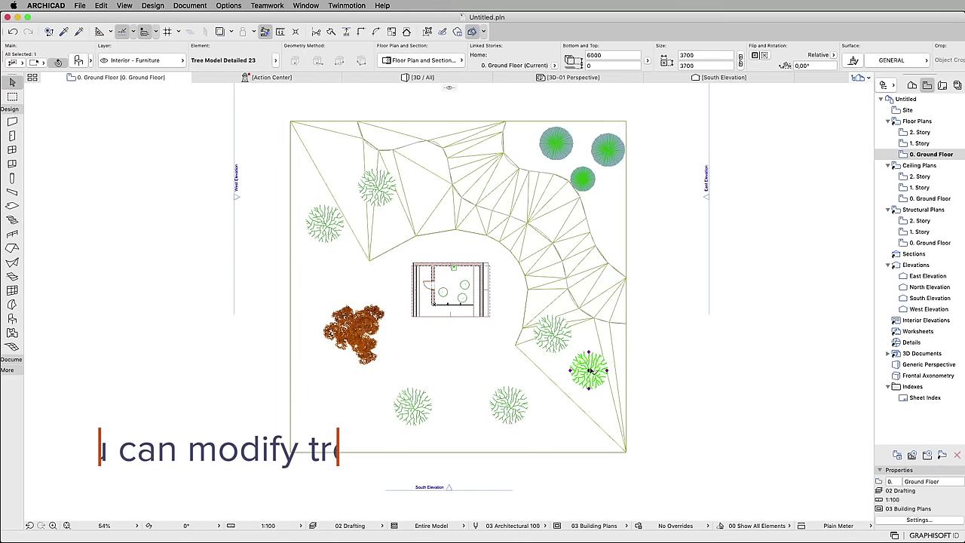
Resize the selected tree to 3700 by 3700 with a 6000 height
click(585, 56)
click(703, 68)
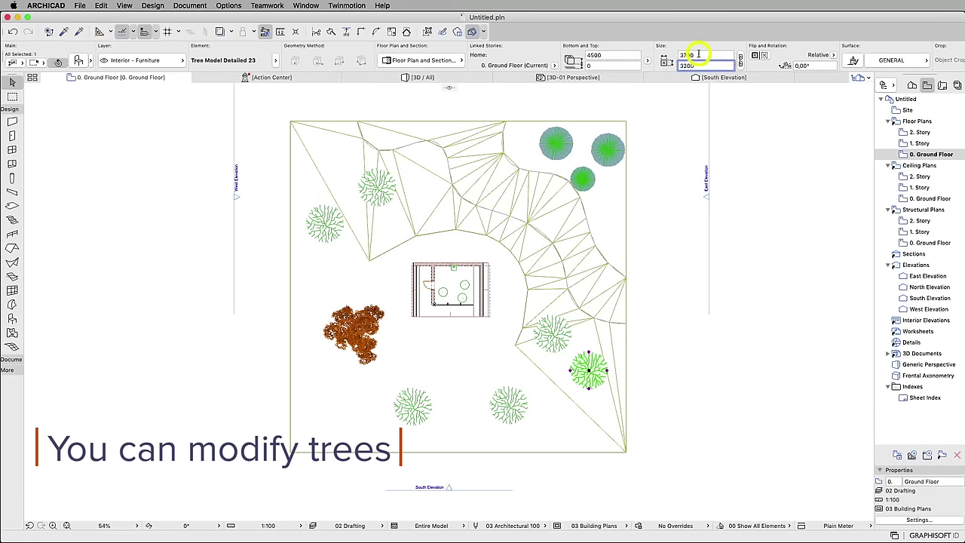
text(2800)
click(702, 340)
Multiply two trees into four distributed, randomly rotated copies northward, then view the site in 3D
click(555, 338)
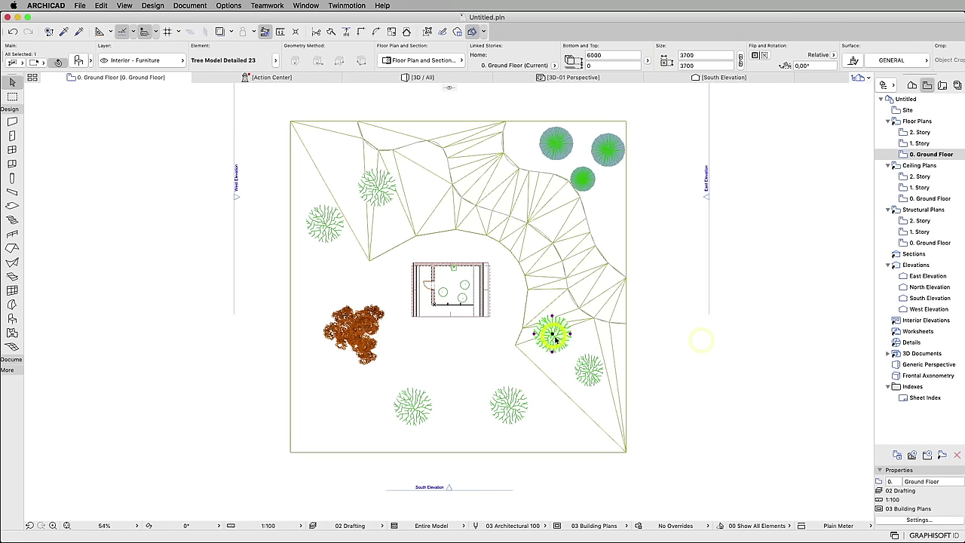
shift+click(593, 368)
right_click(593, 370)
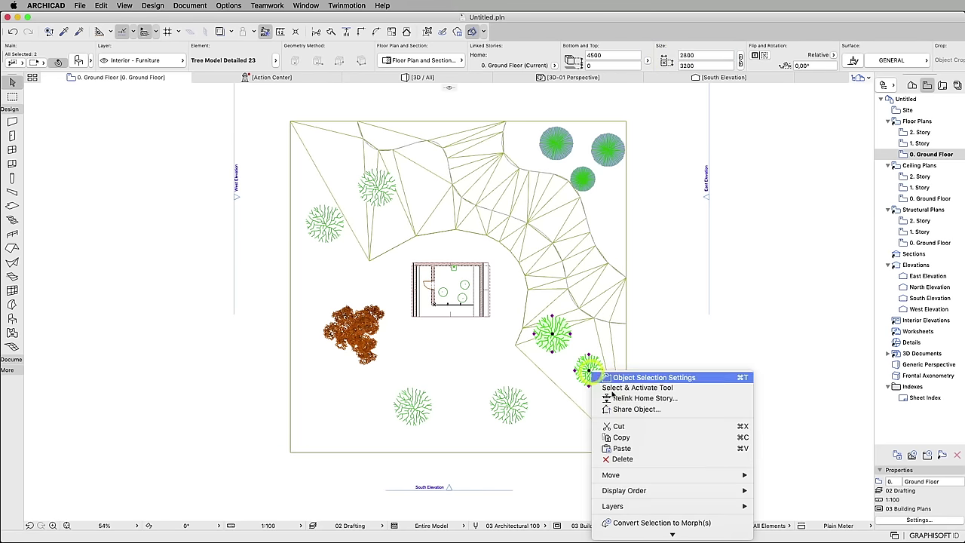
mouse_move(671, 475)
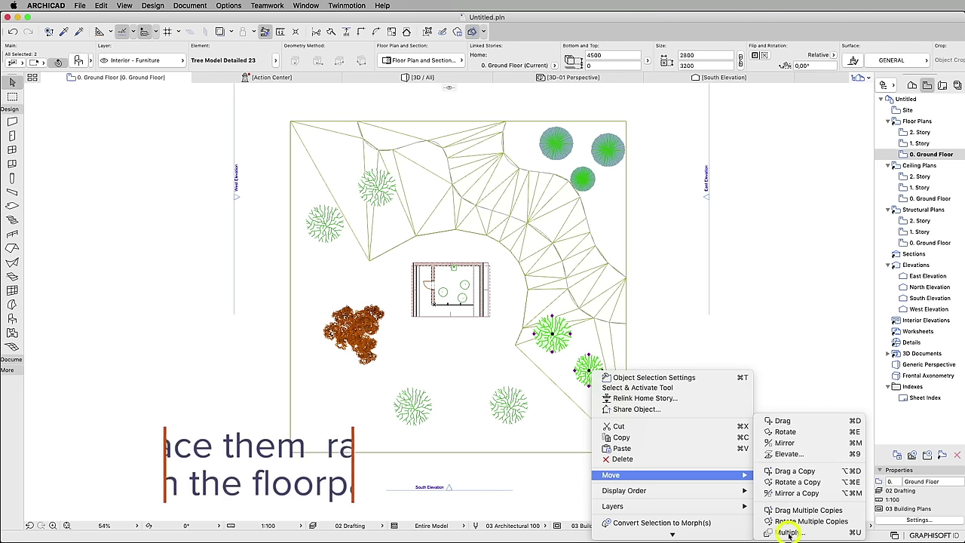
click(789, 534)
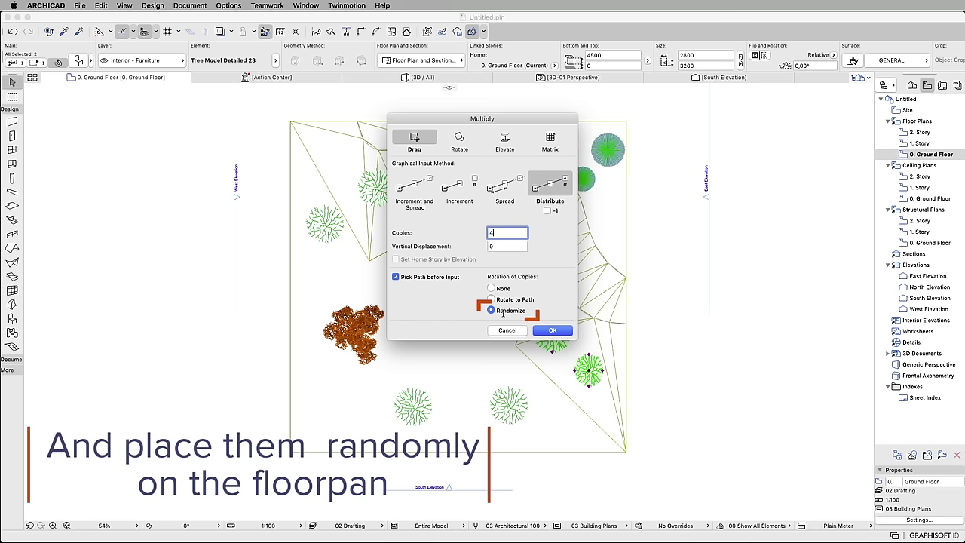
click(552, 330)
click(589, 369)
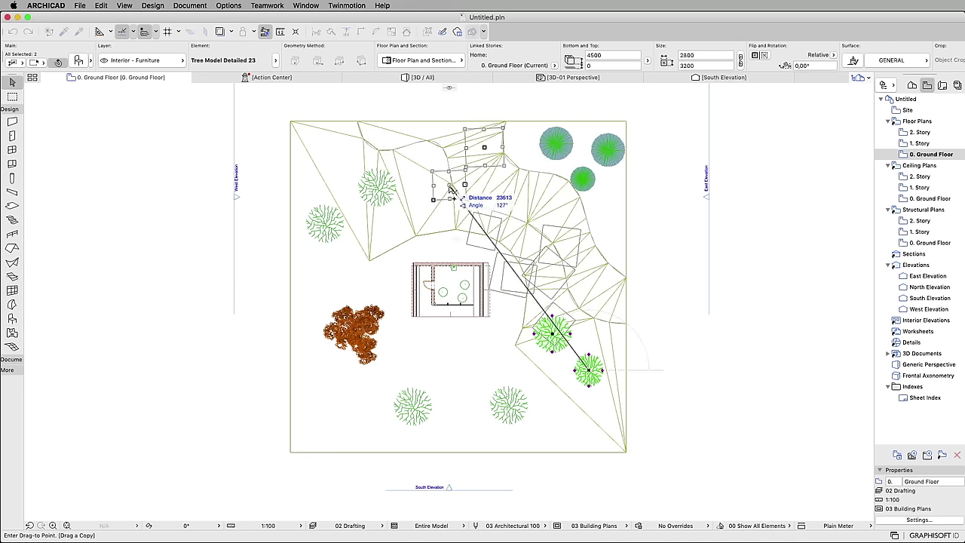
click(454, 197)
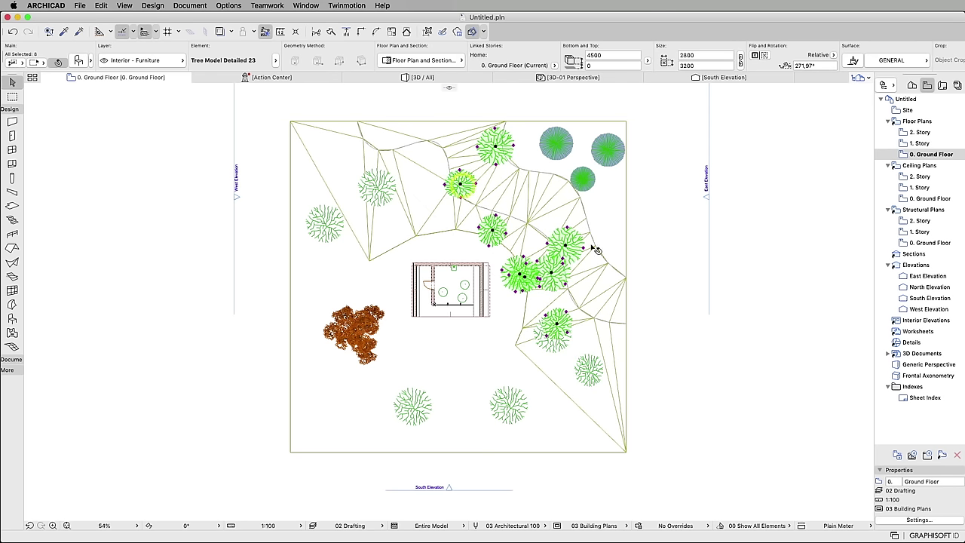
click(427, 77)
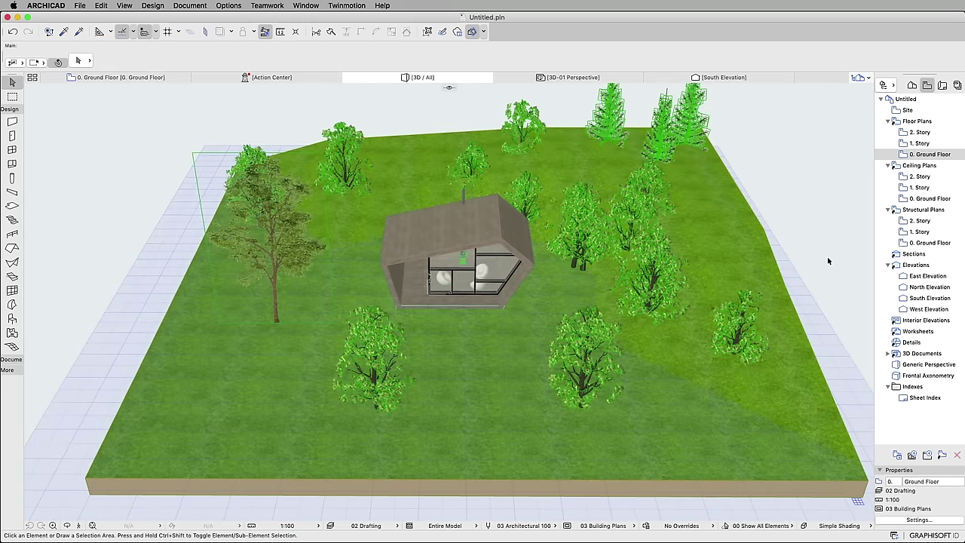